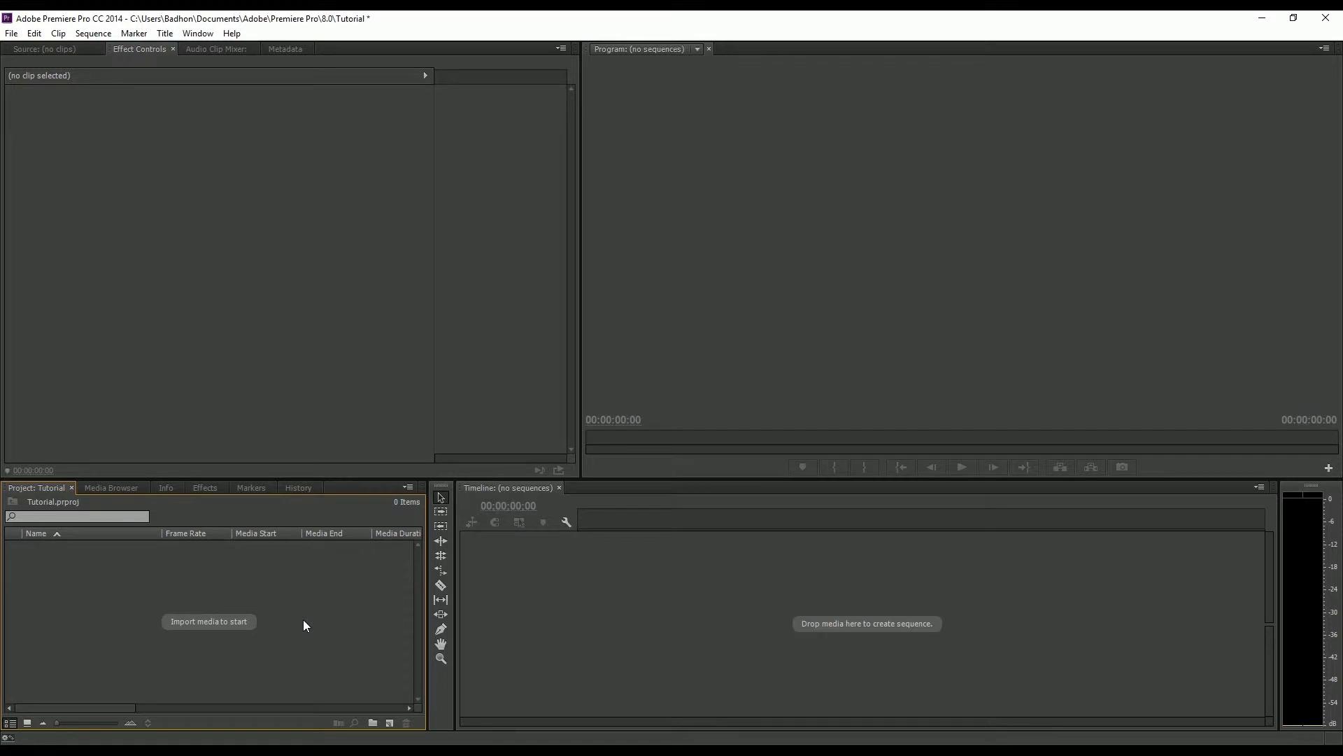
Import the seven video files from Shot 1 WIDE through Shot 7 DRONE SHOTS from the Excercise files folder.
double_click(303, 619)
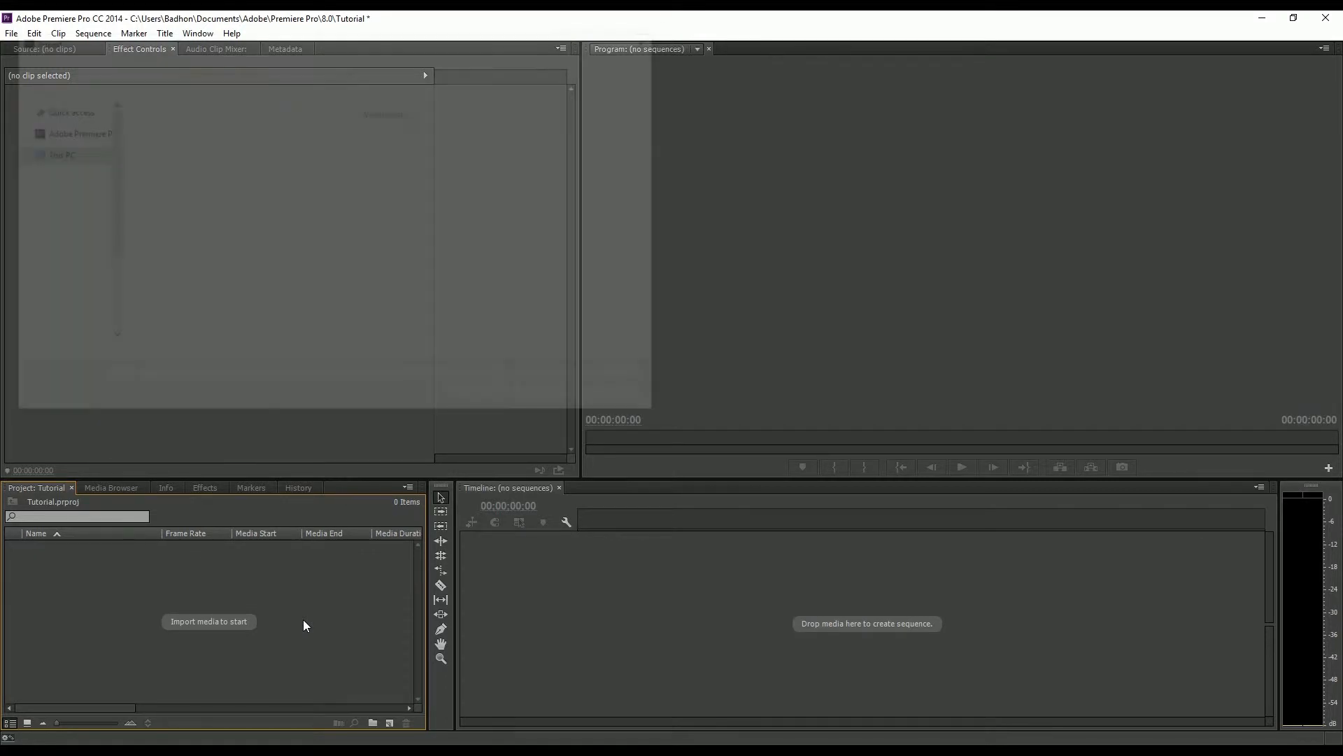
click(366, 60)
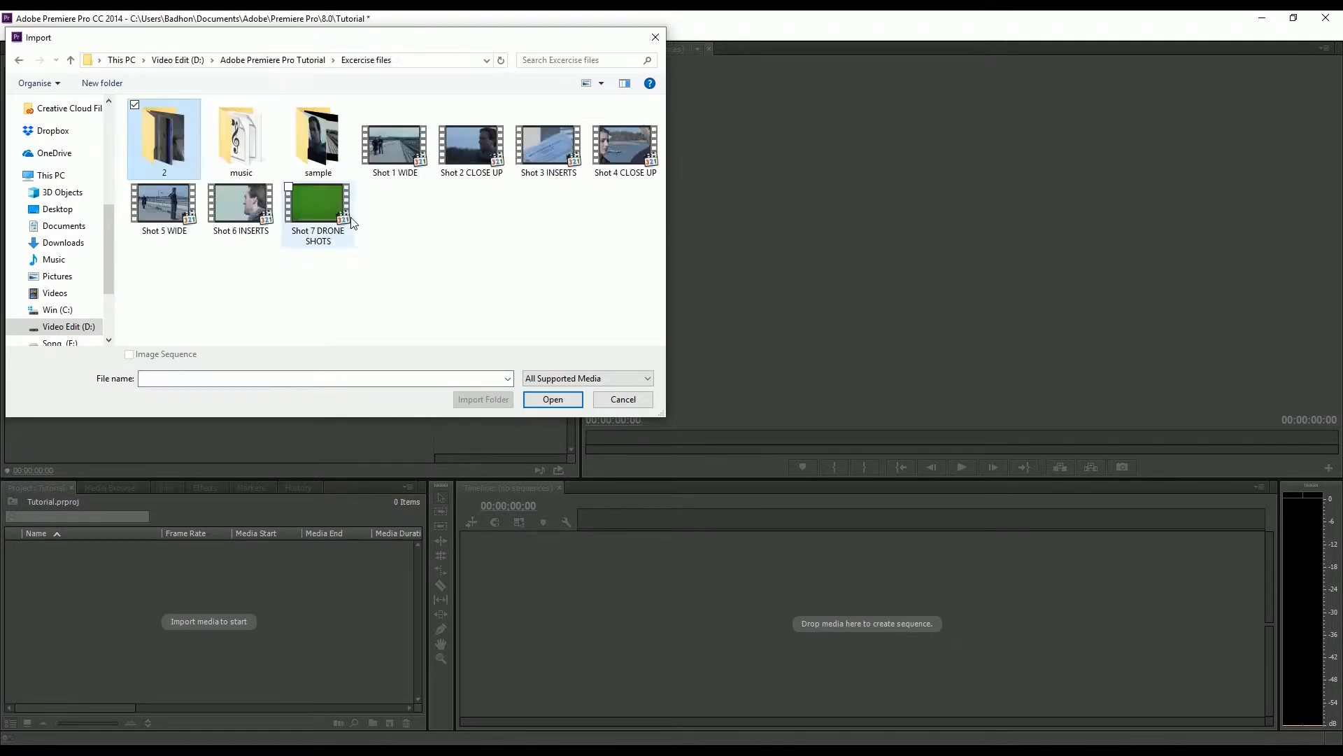
click(394, 147)
shift+click(320, 202)
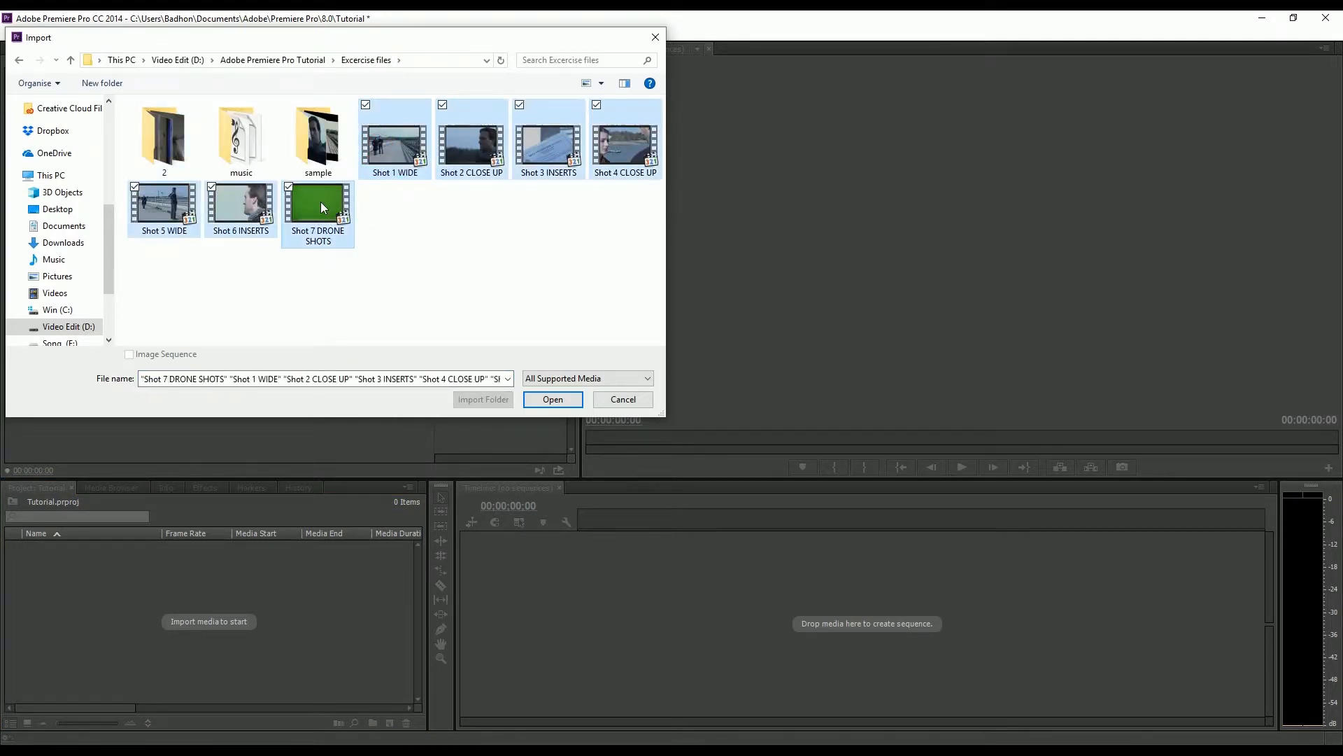
click(552, 398)
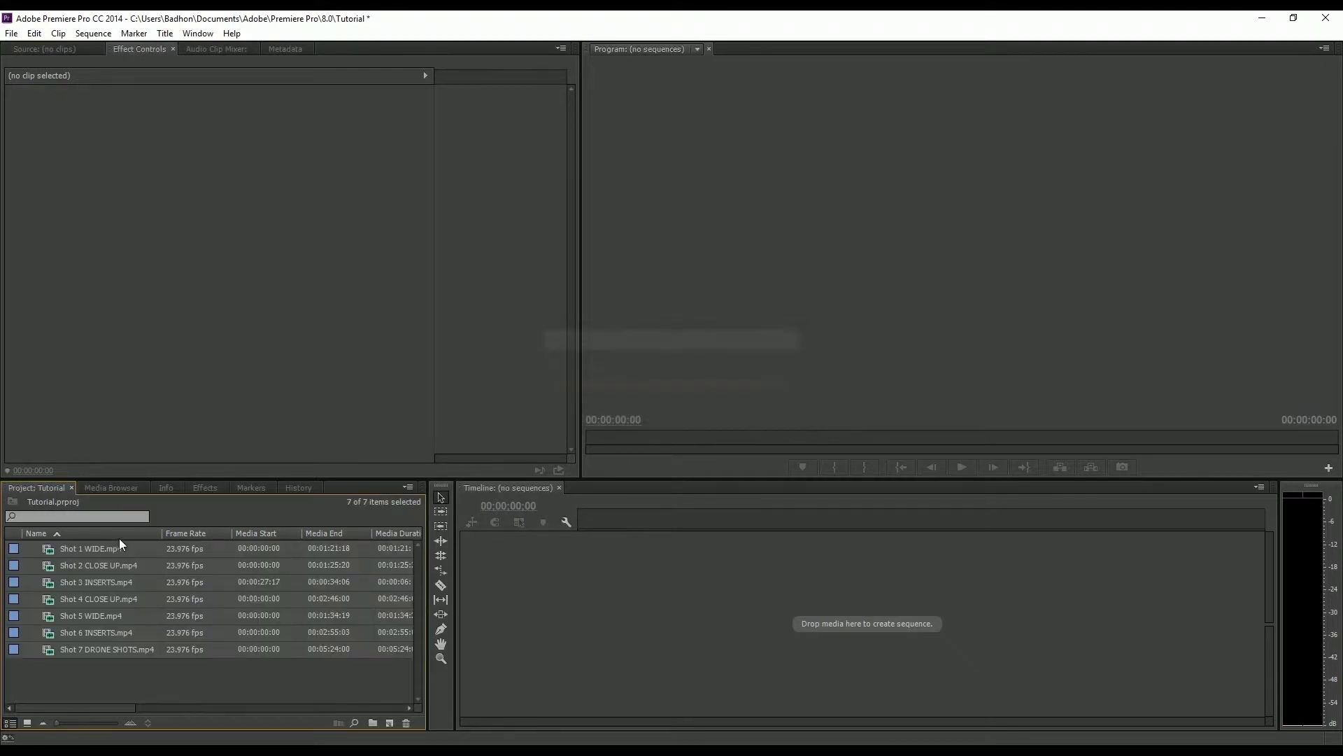
Create a sequence from the Shot 1 WIDE.mp4 clip and rename the sequence seq 1.
click(53, 548)
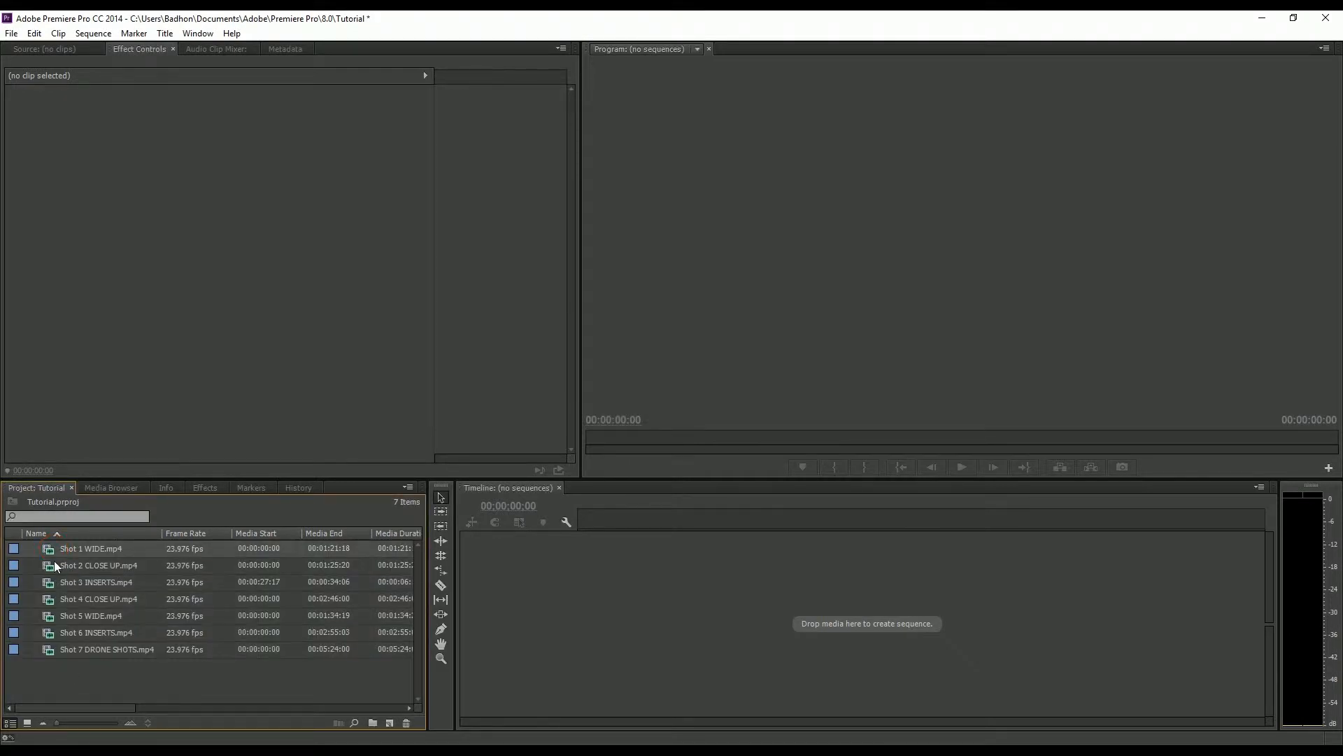
drag(53, 554, 641, 586)
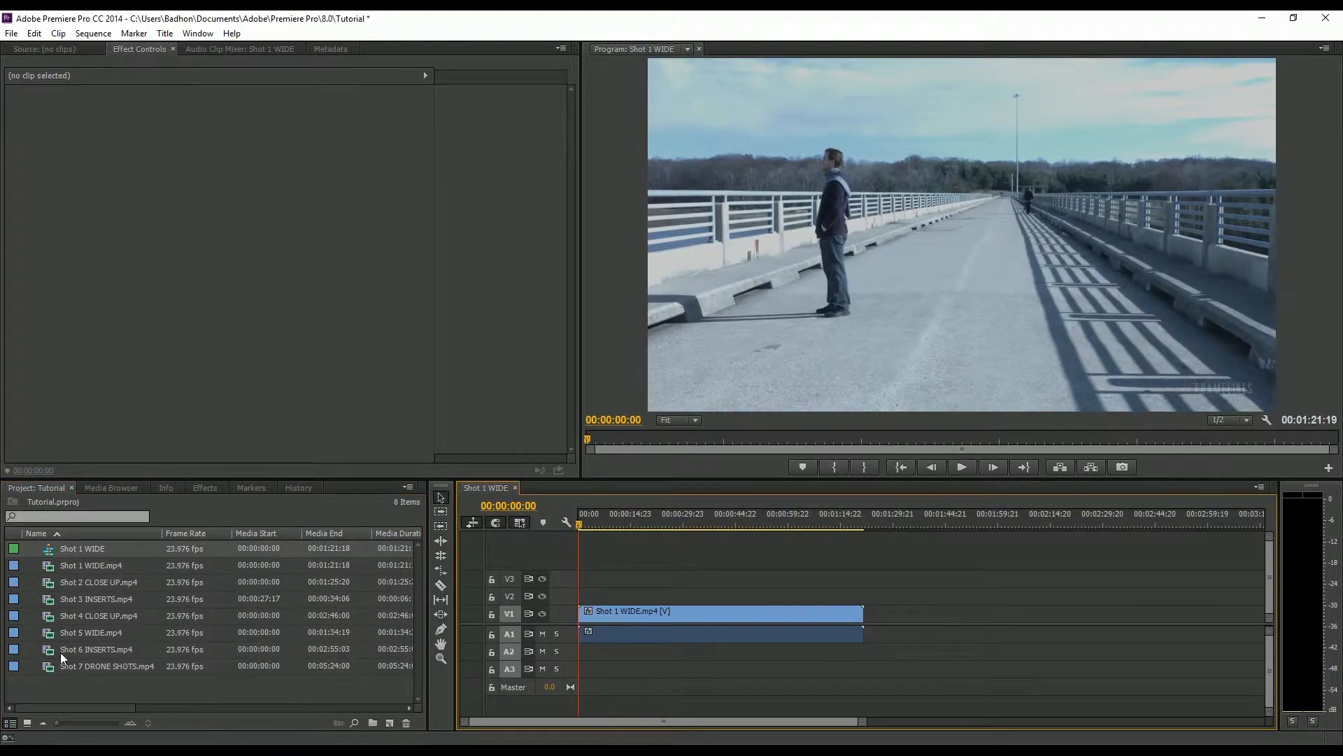
click(73, 548)
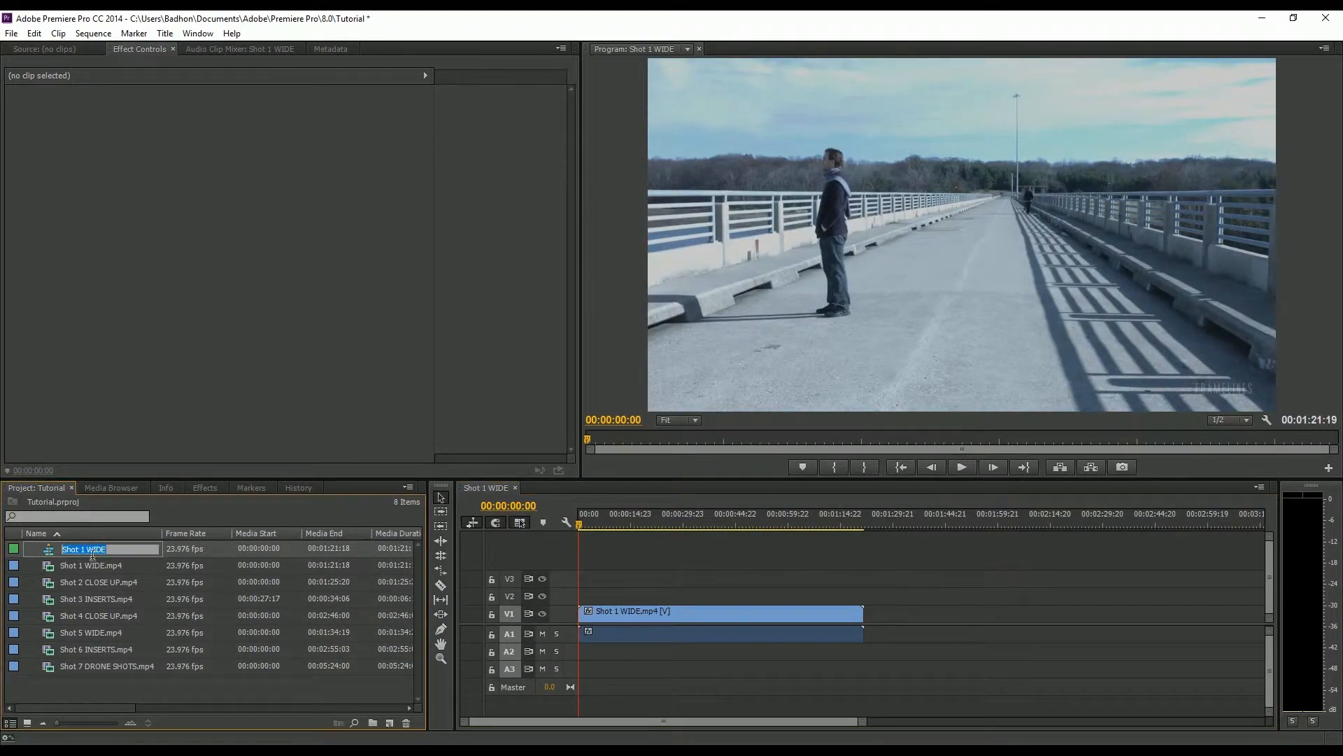
text(Seq 1)
key(Return)
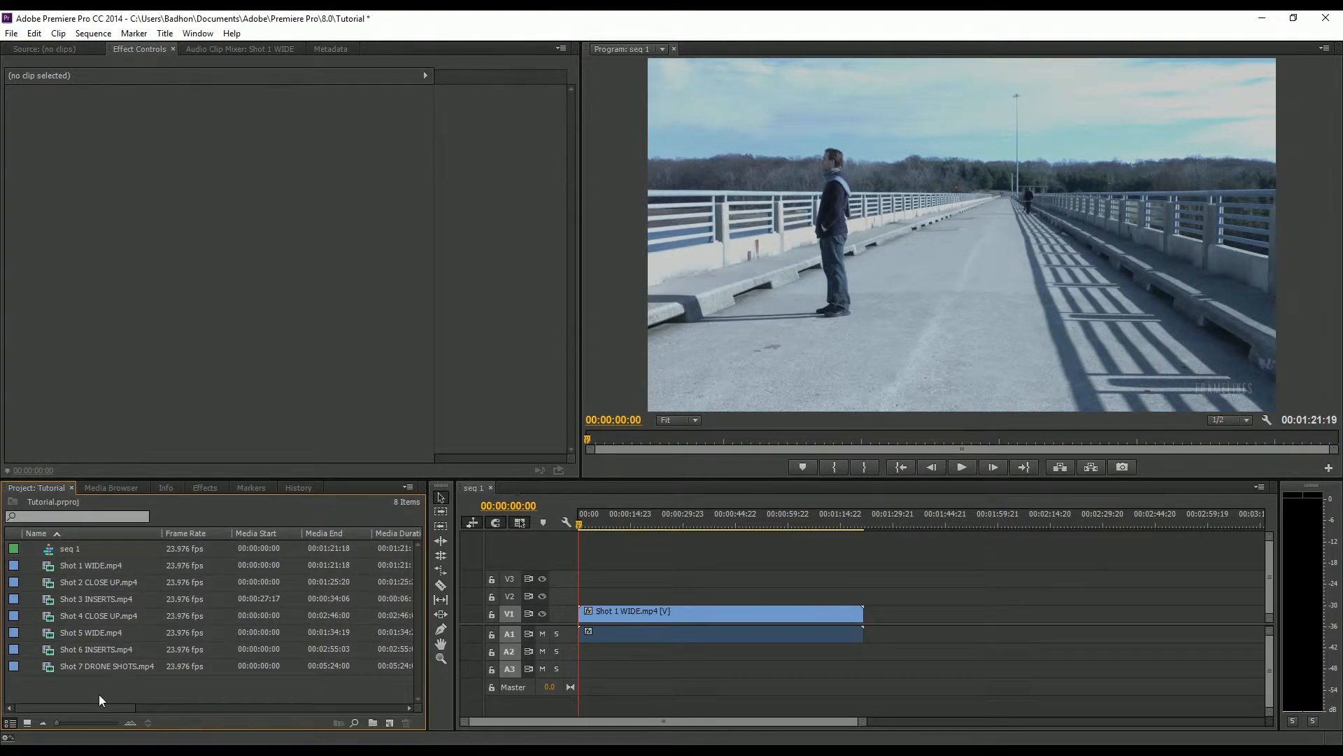
Add the six clips from Shot 2 CLOSE UP through Shot 7 DRONE SHOTS to the sequence directly after Shot 1 WIDE.
click(86, 582)
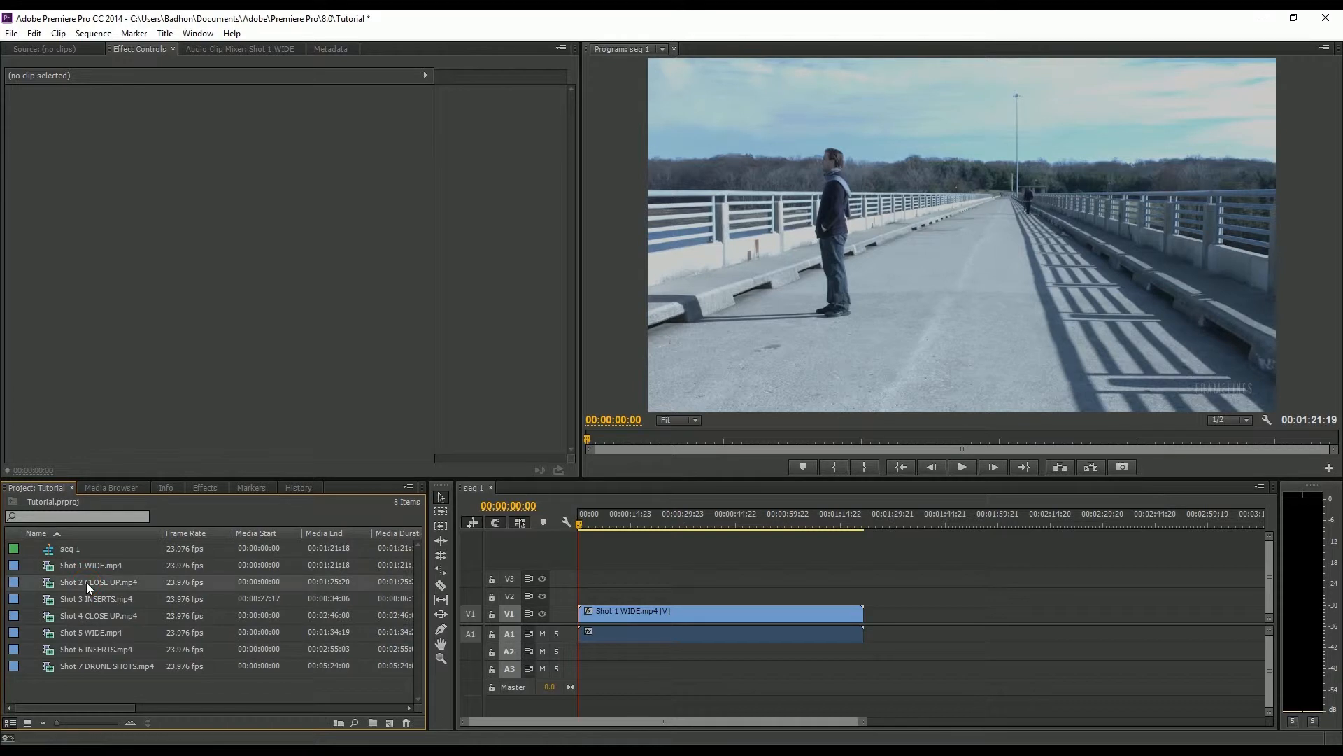
shift+click(115, 666)
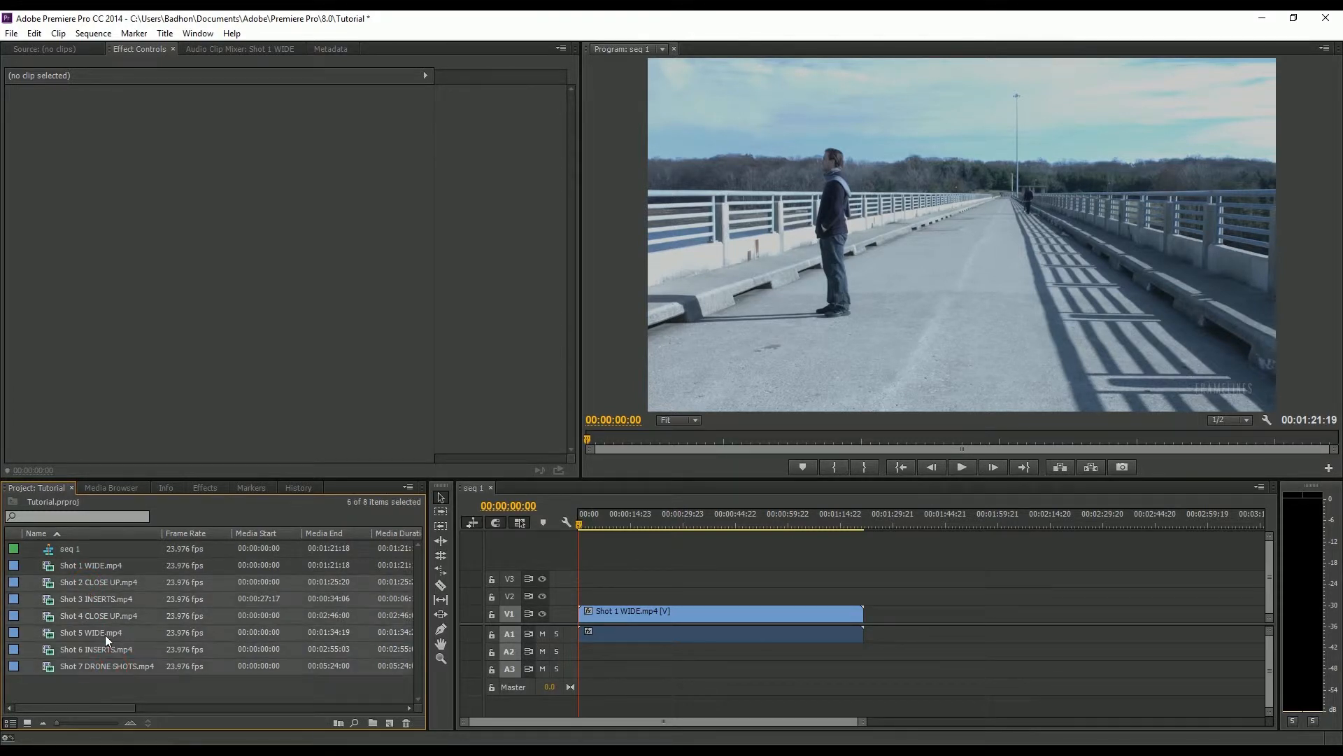
click(60, 676)
click(86, 581)
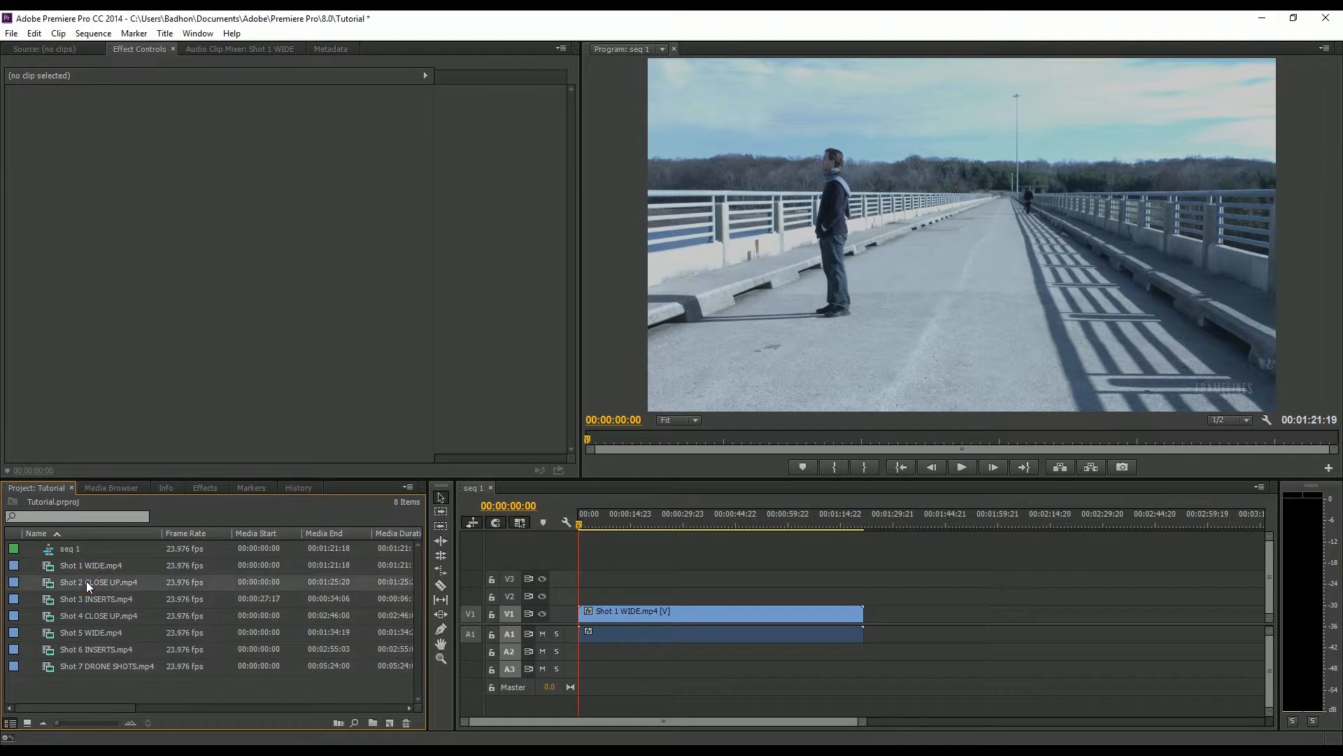
shift+click(77, 665)
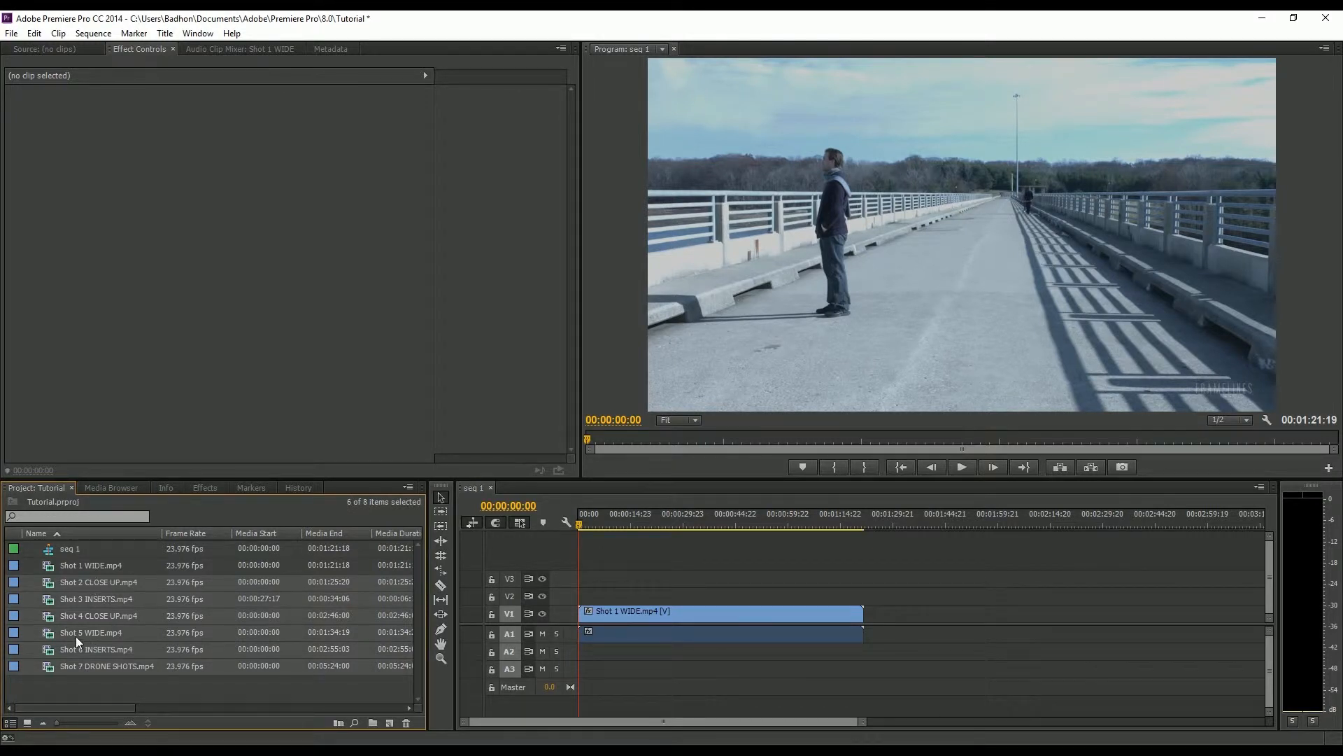
click(49, 682)
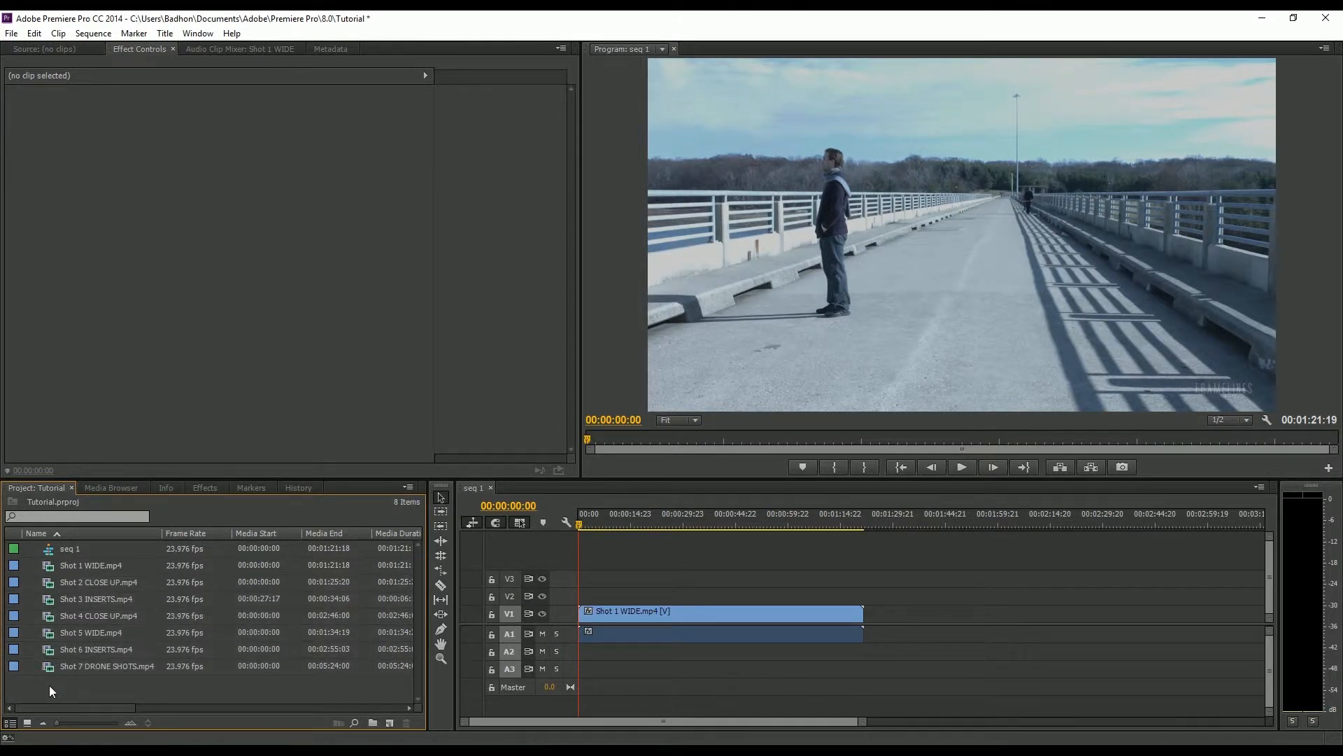
drag(47, 684, 878, 626)
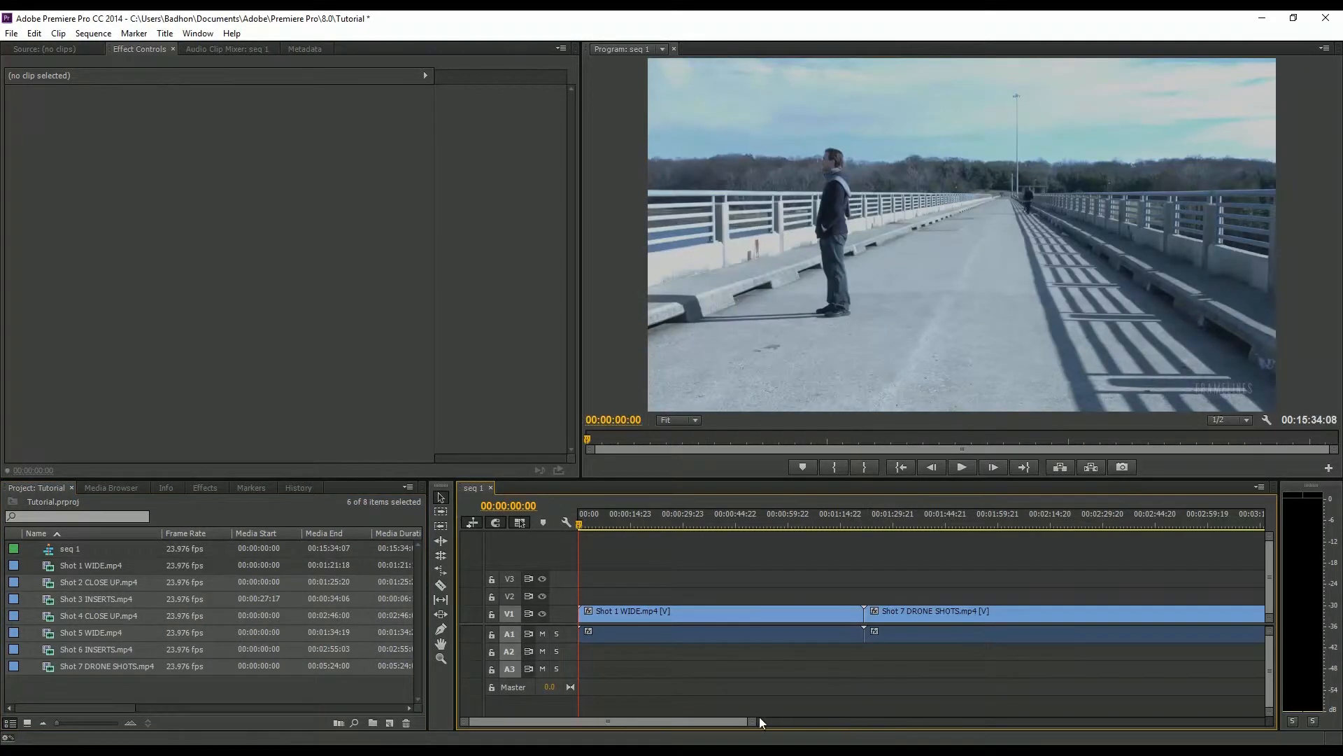
drag(758, 716, 1183, 710)
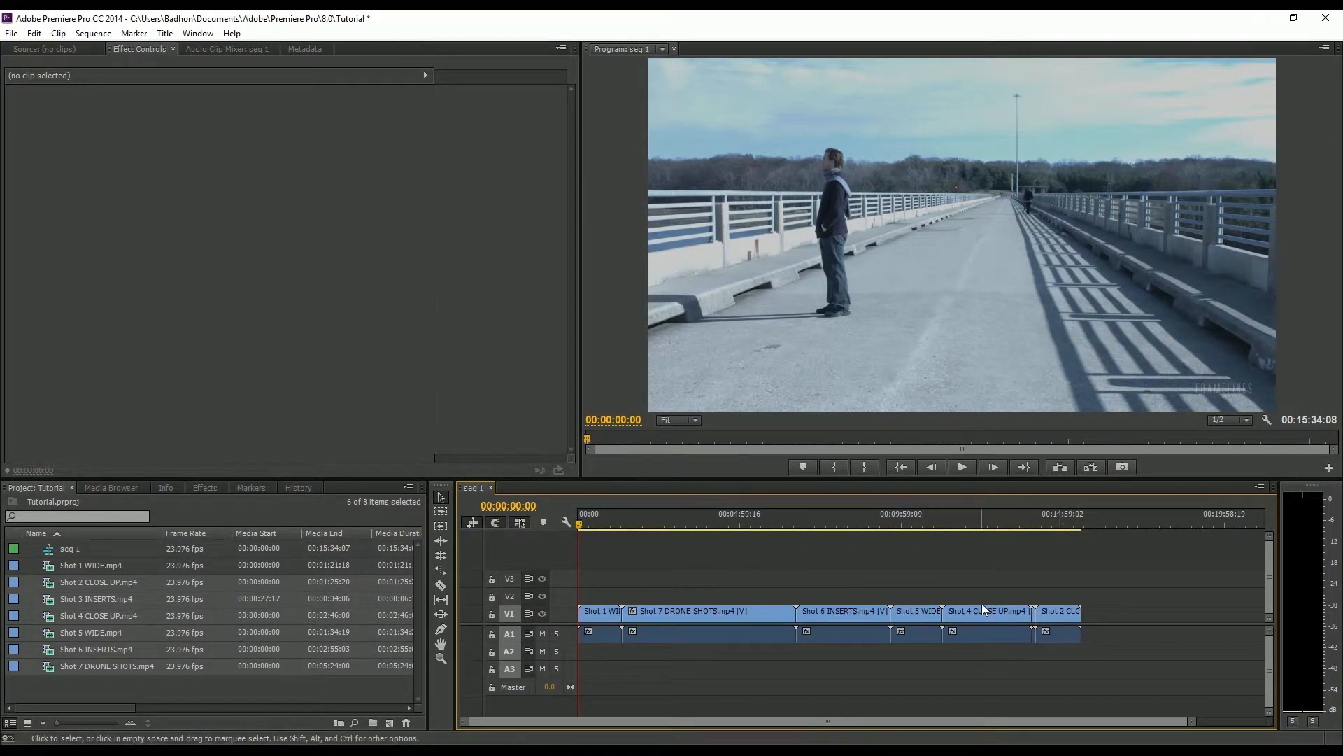
click(200, 690)
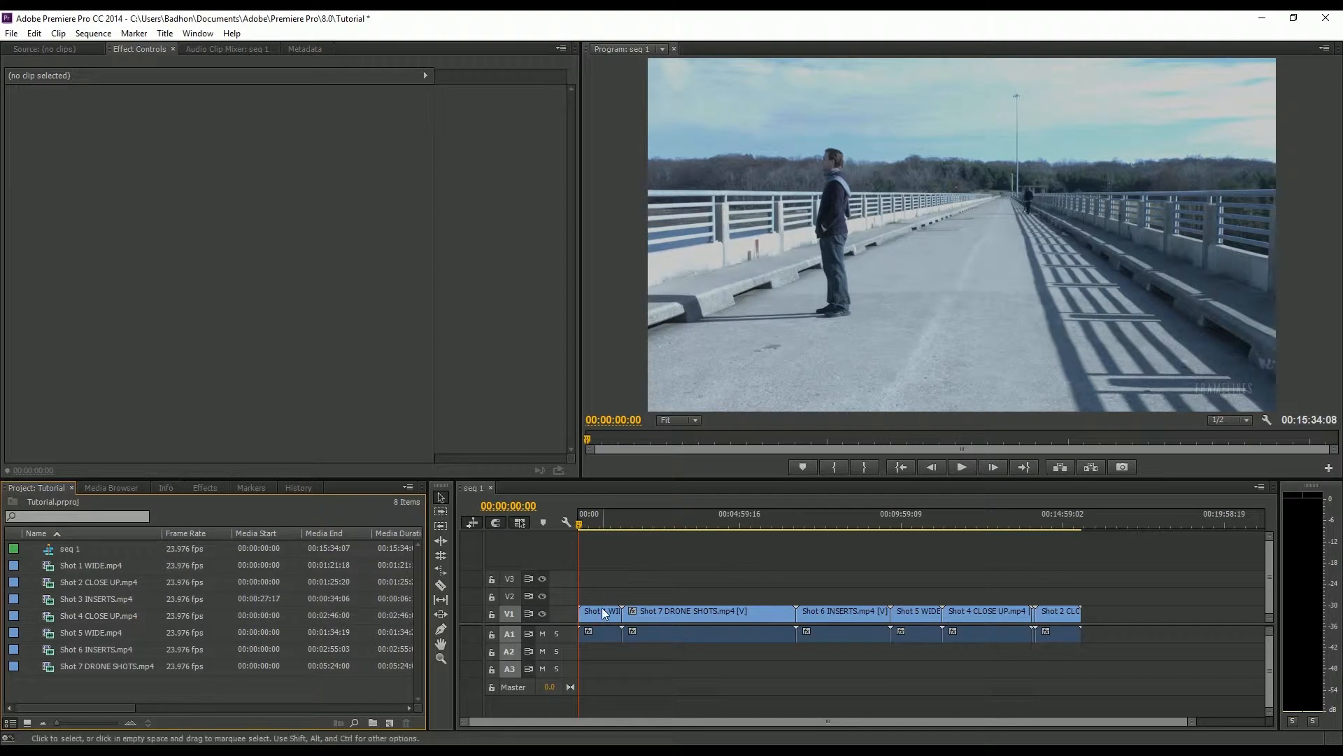
Try moving the Shot 1 WIDE clip past the last clip and back to the sequence start, and selecting all the clips after it.
click(613, 634)
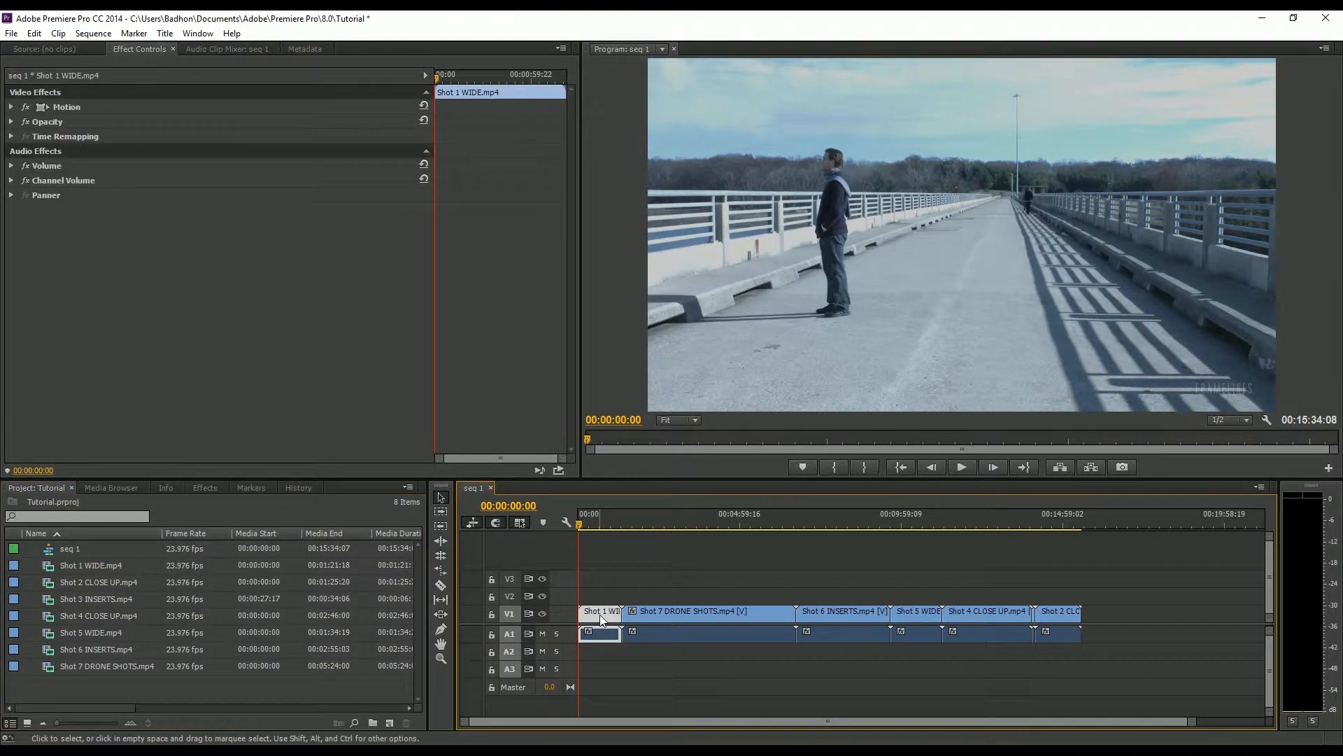
drag(598, 611, 1128, 616)
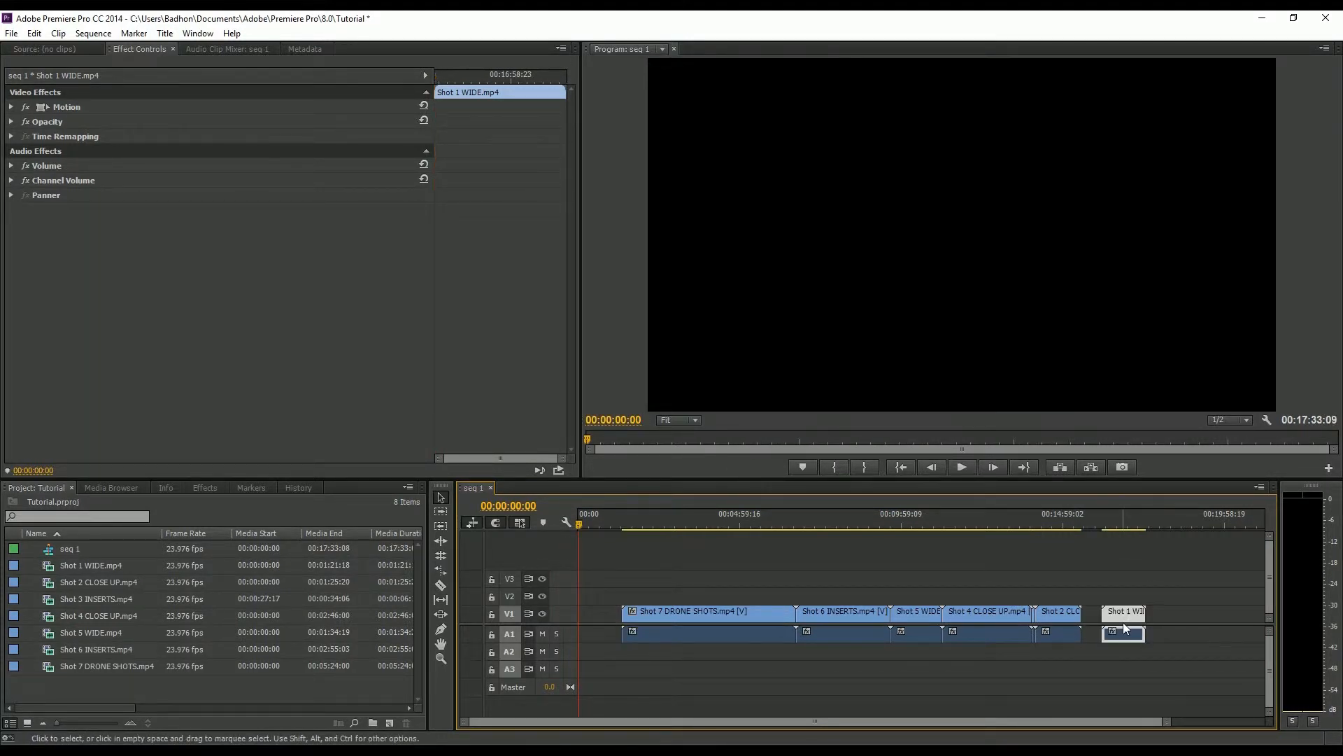
drag(935, 621, 591, 616)
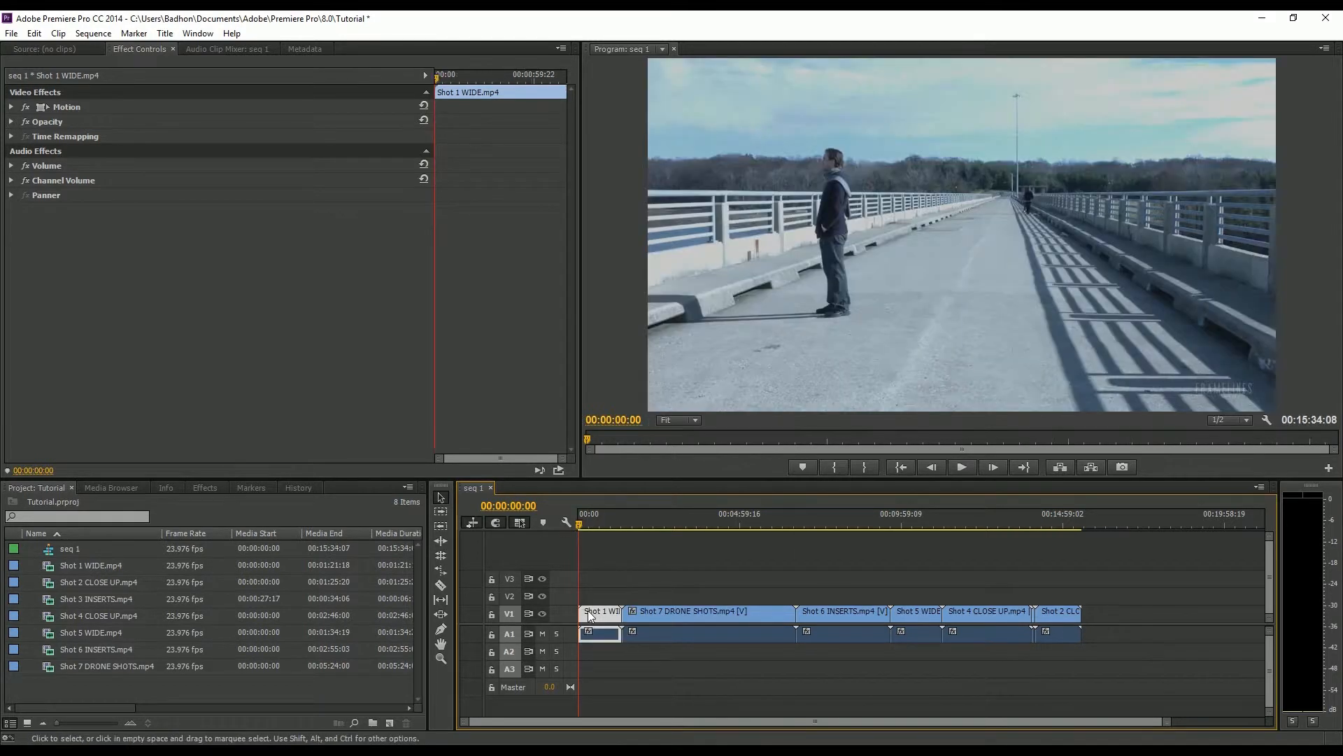
click(607, 577)
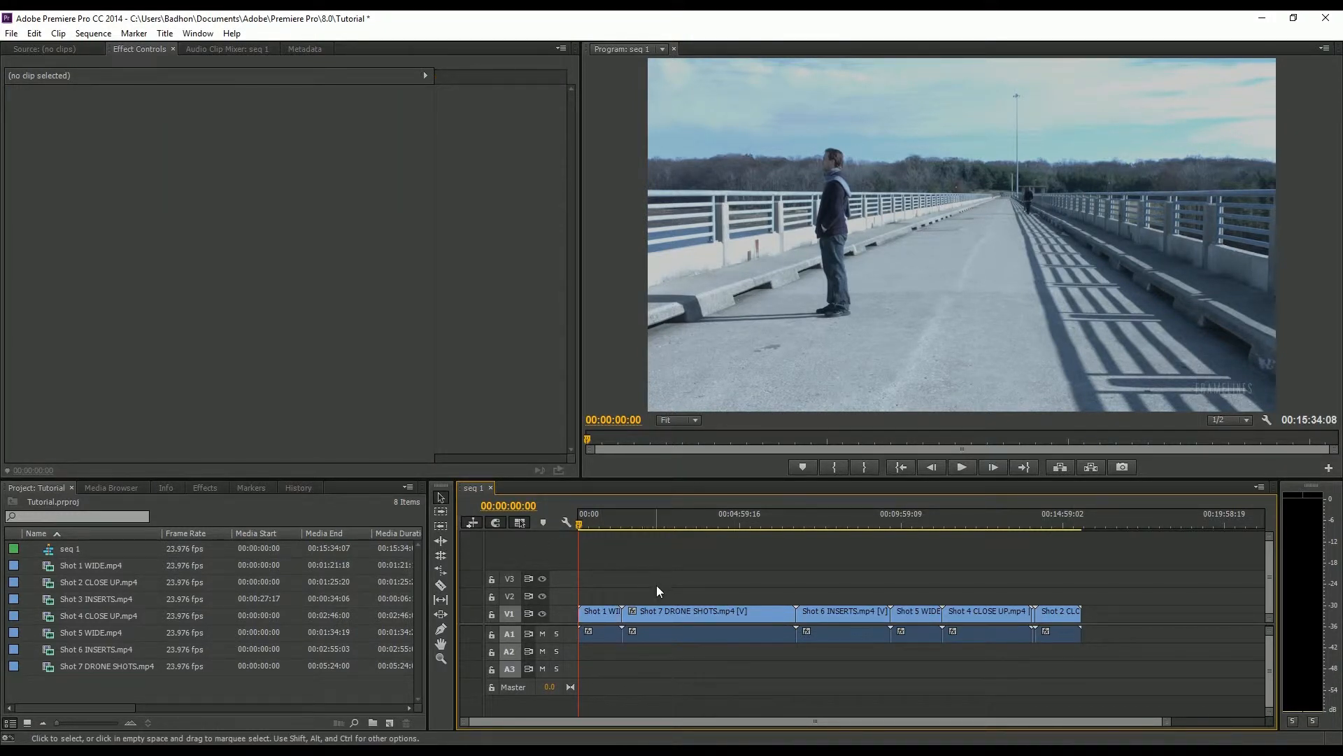
drag(648, 579, 1054, 638)
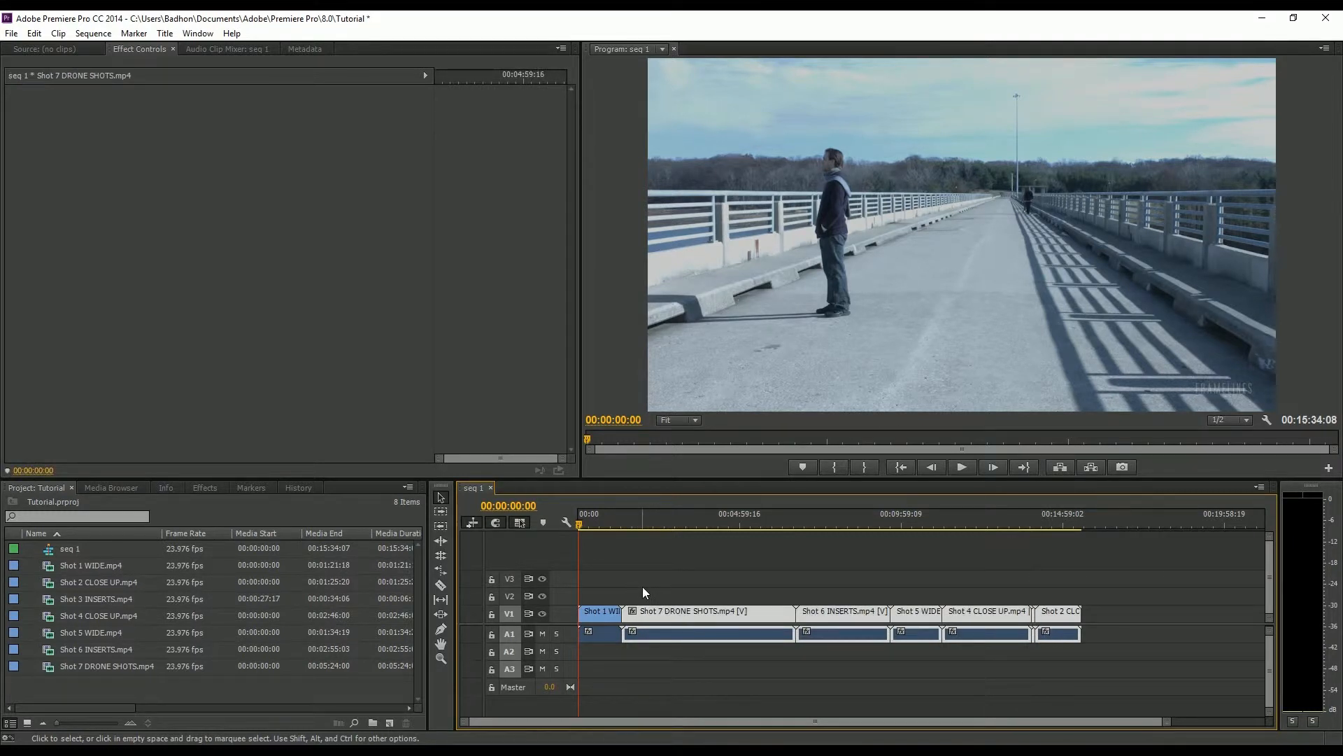
click(627, 578)
Expand the A1 audio track and unlink the video and audio of the Shot 1 WIDE clip.
double_click(569, 633)
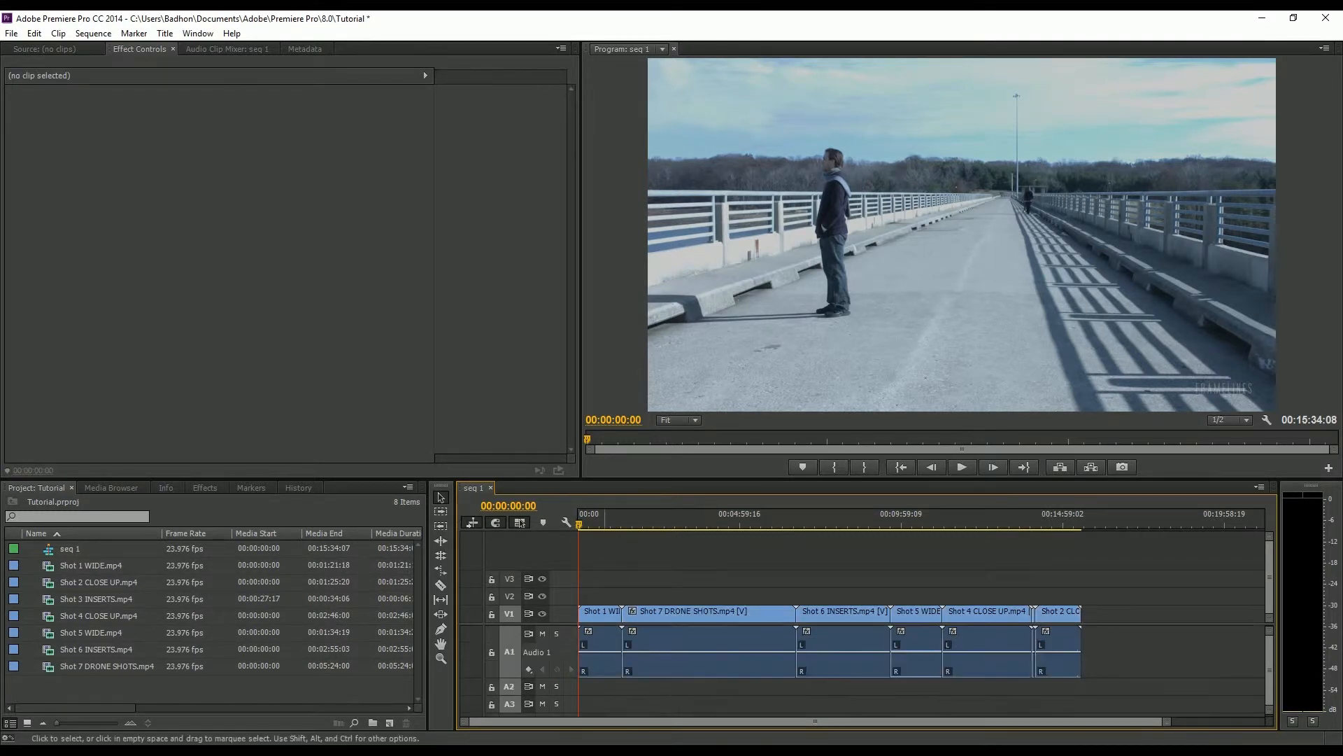
click(600, 611)
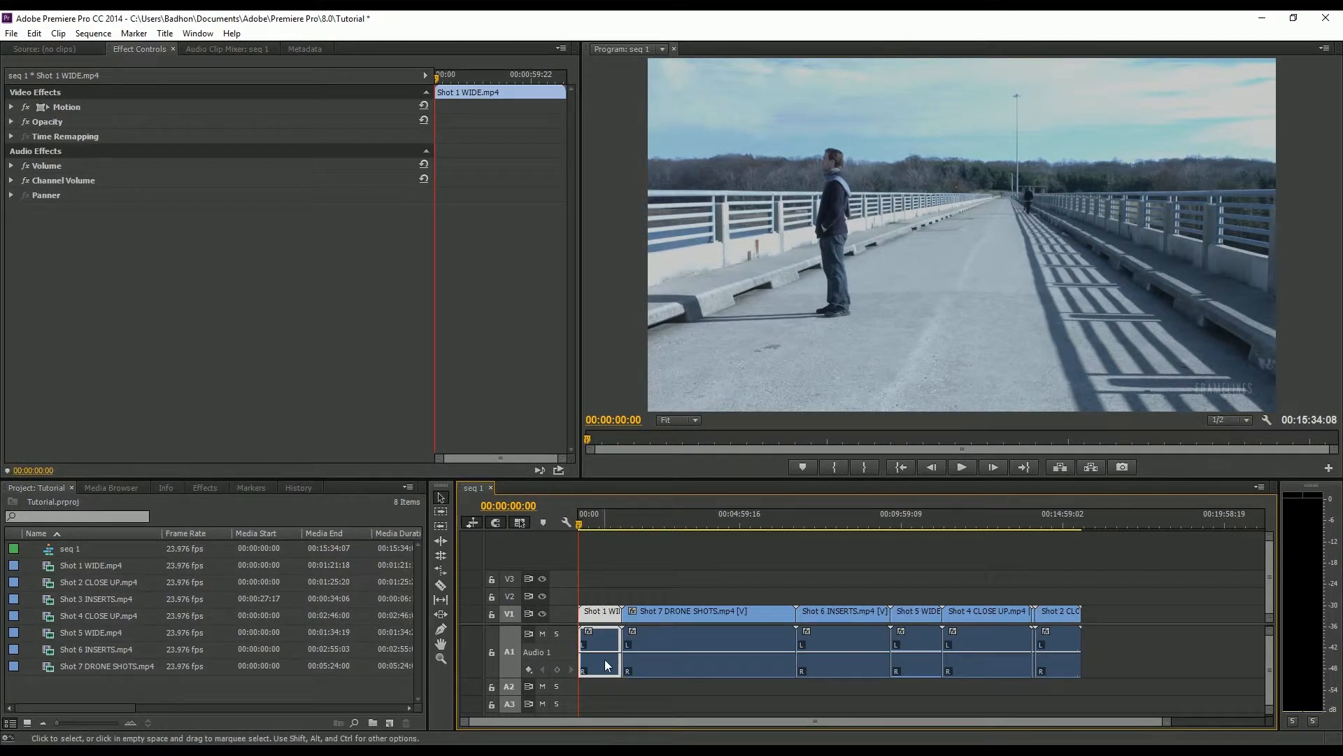
right_click(601, 616)
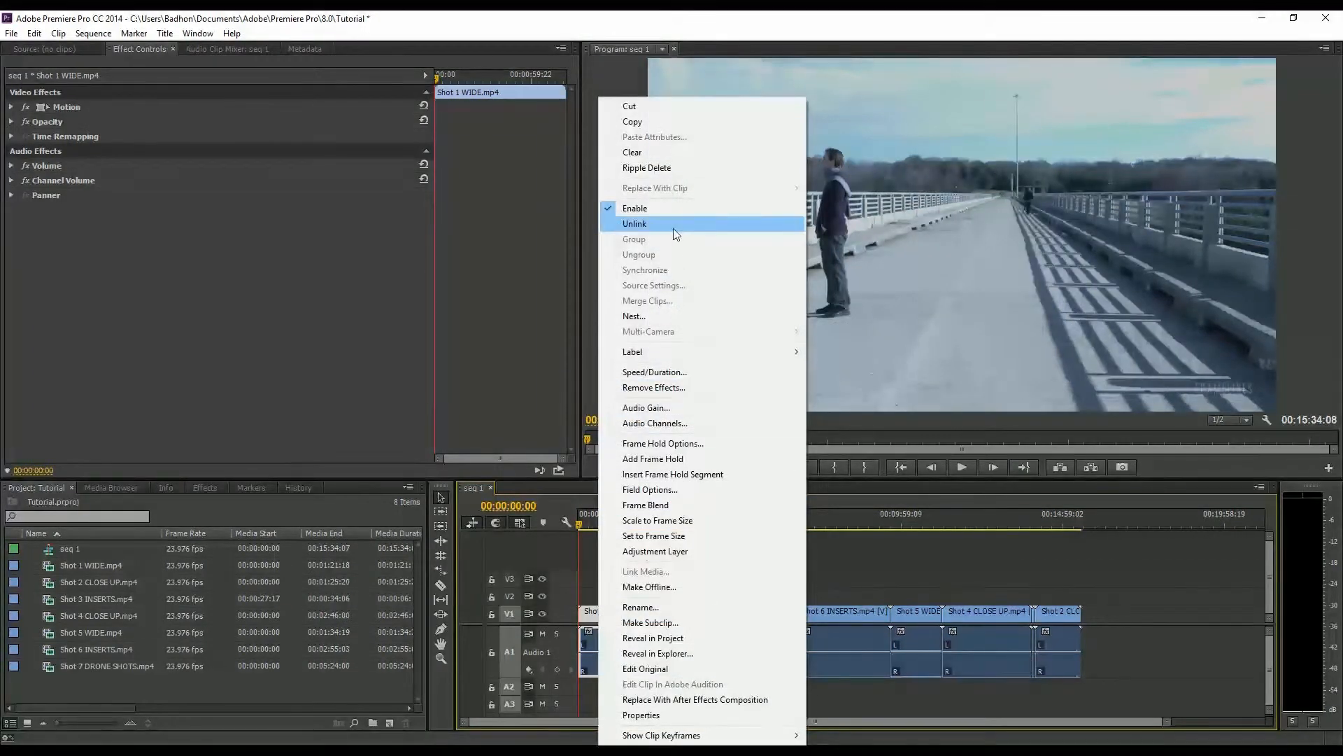
click(649, 224)
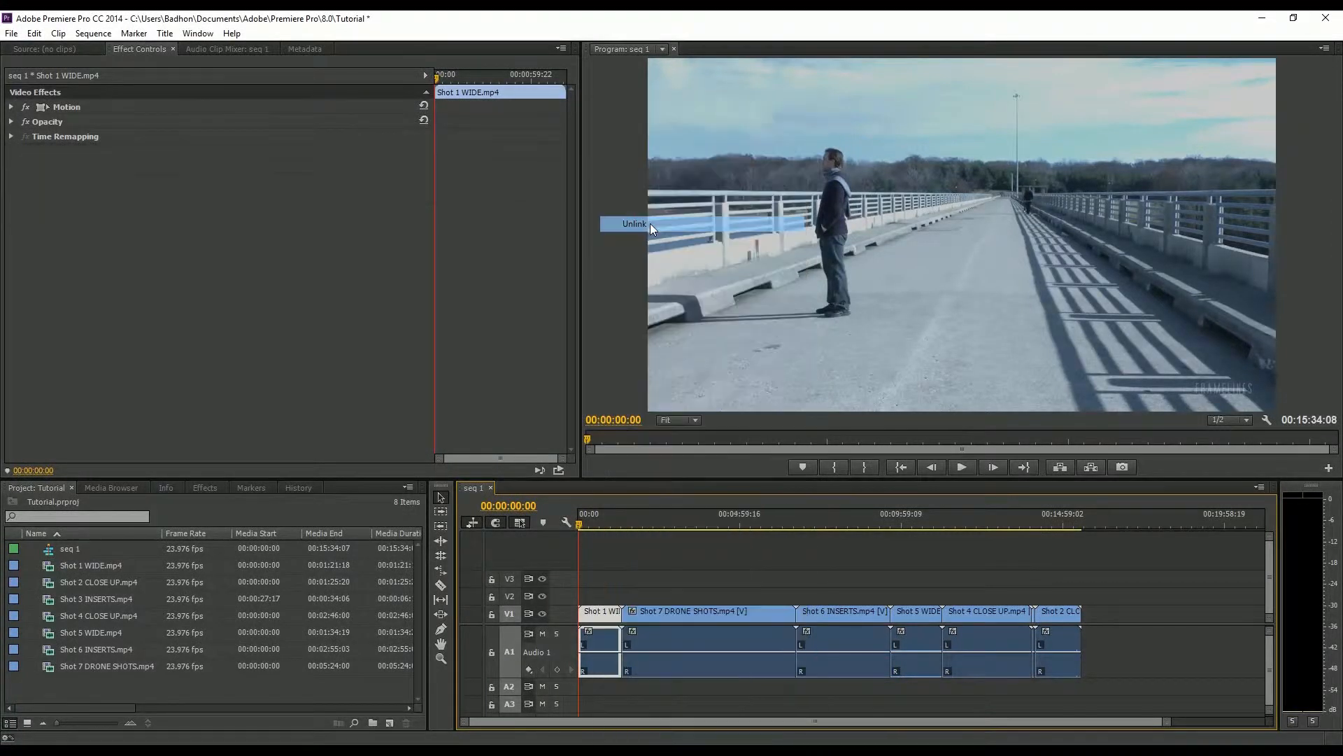
Select the video and audio parts of the Shot 1 WIDE clip in turn to check whether they are linked.
click(619, 574)
click(605, 631)
click(603, 611)
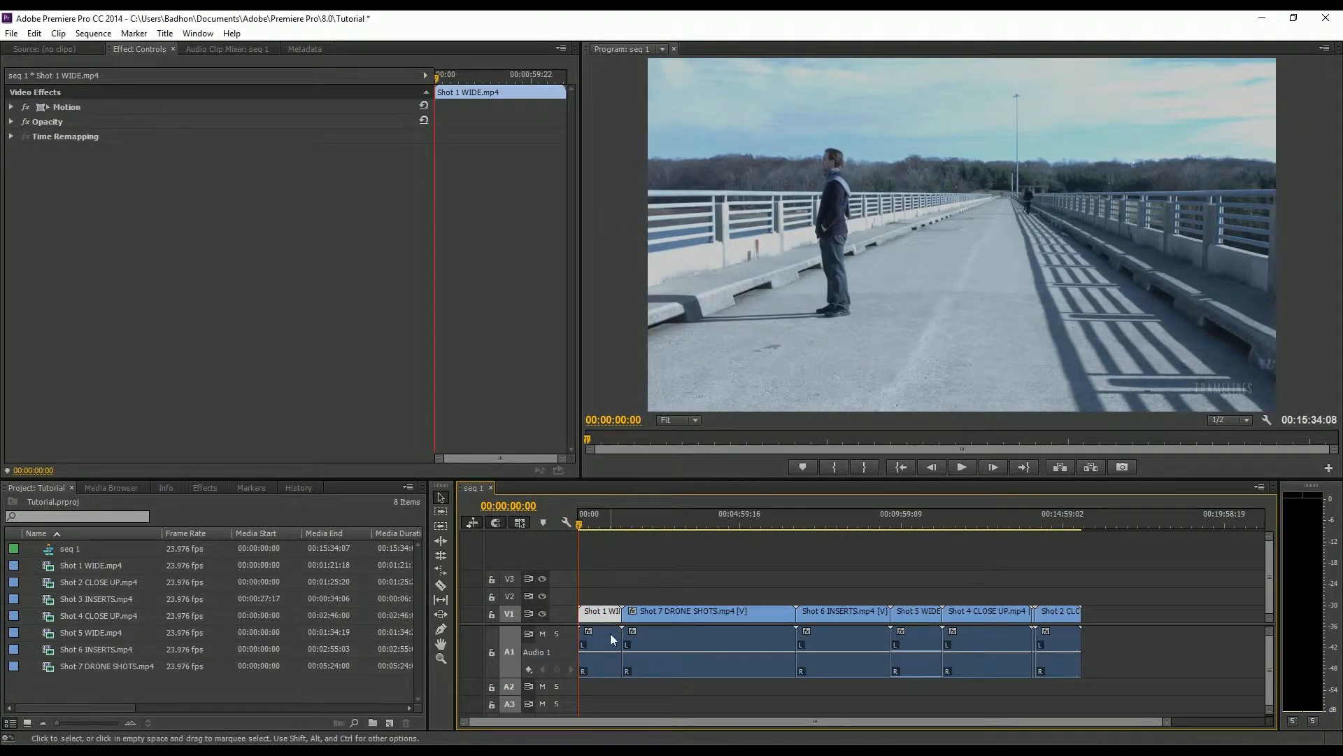
click(613, 597)
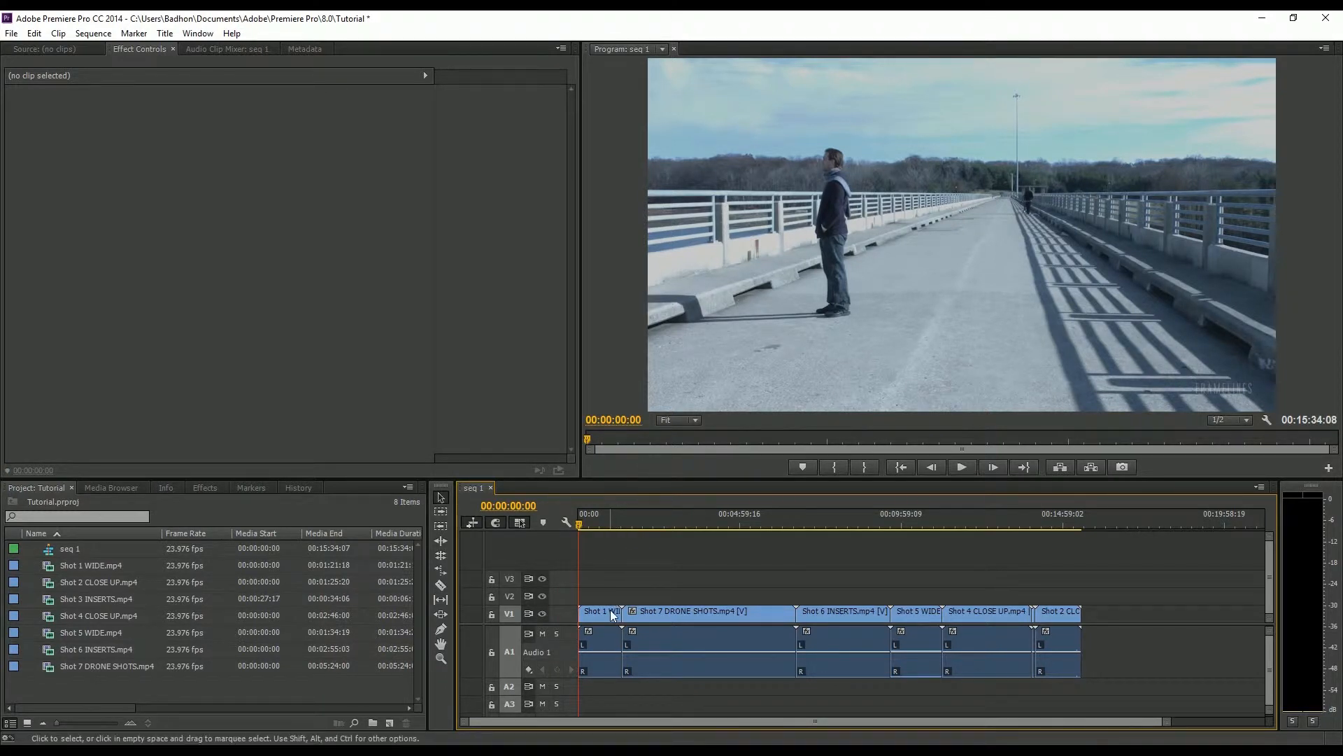
click(596, 660)
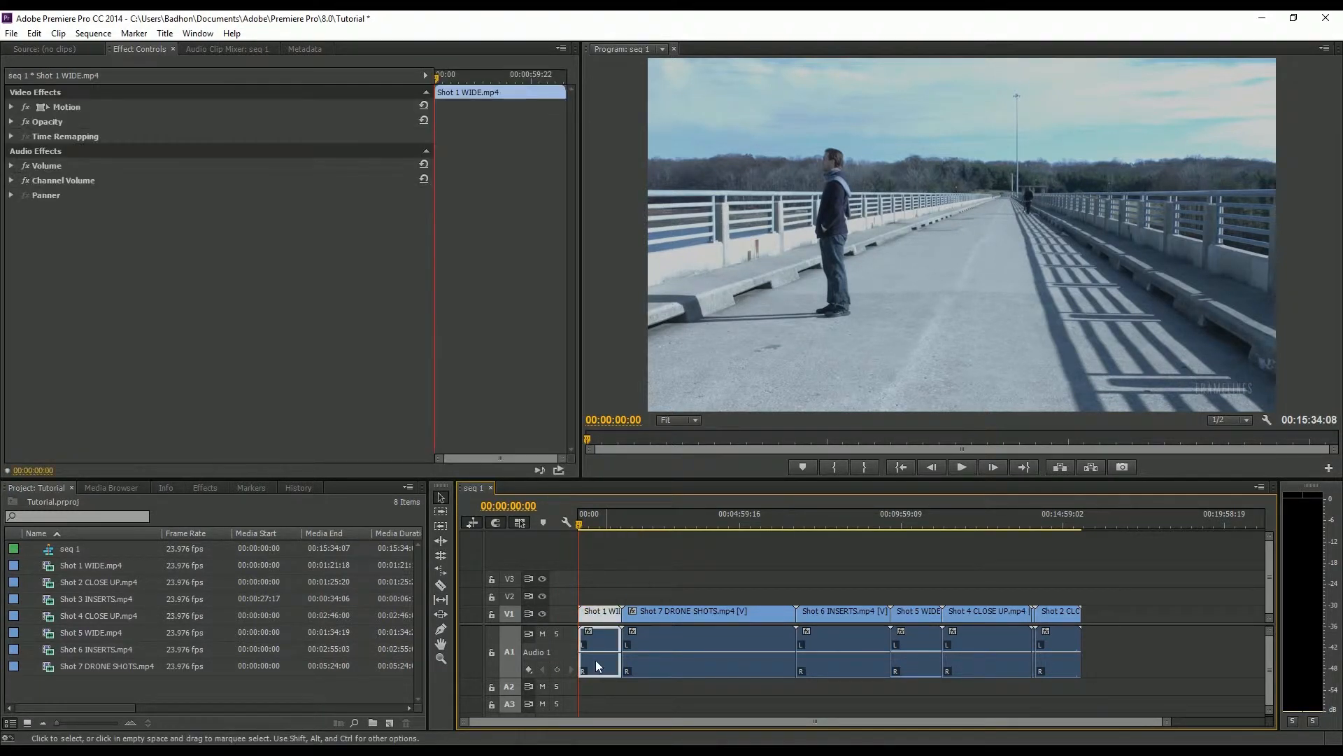
click(607, 586)
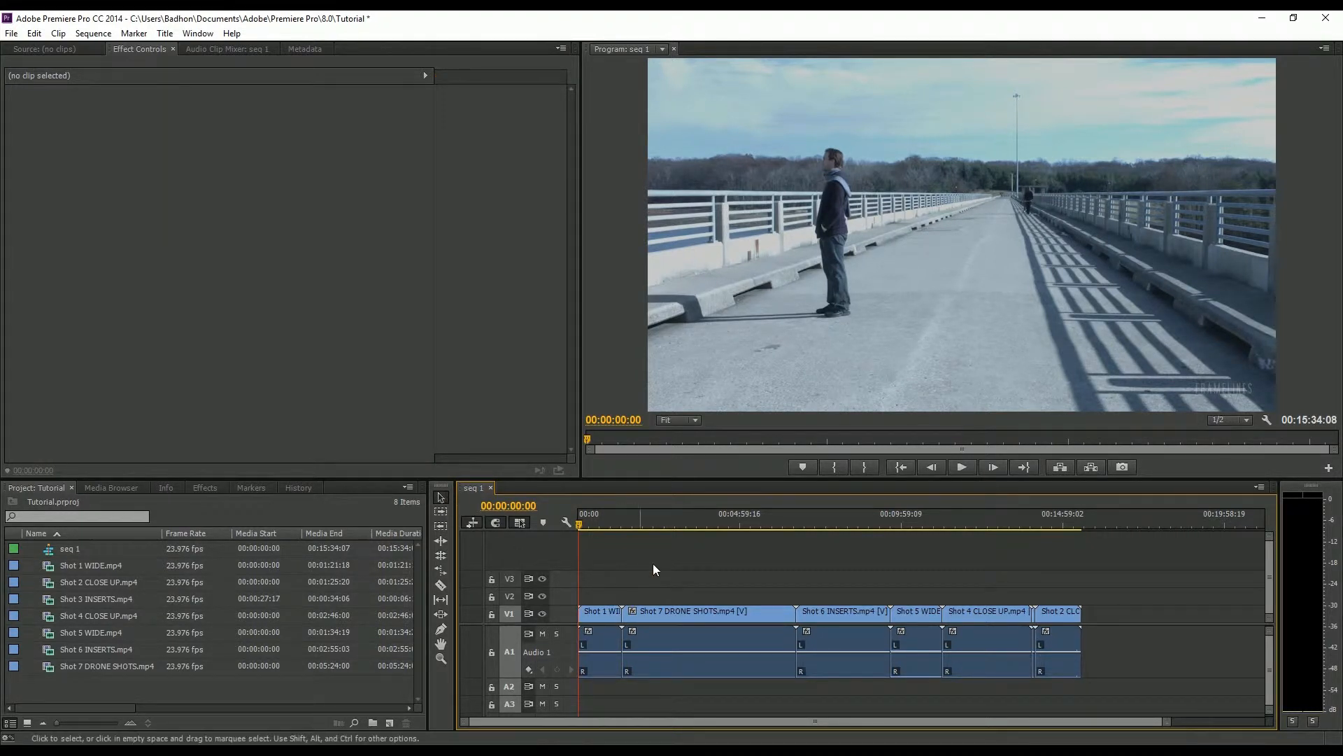
click(594, 612)
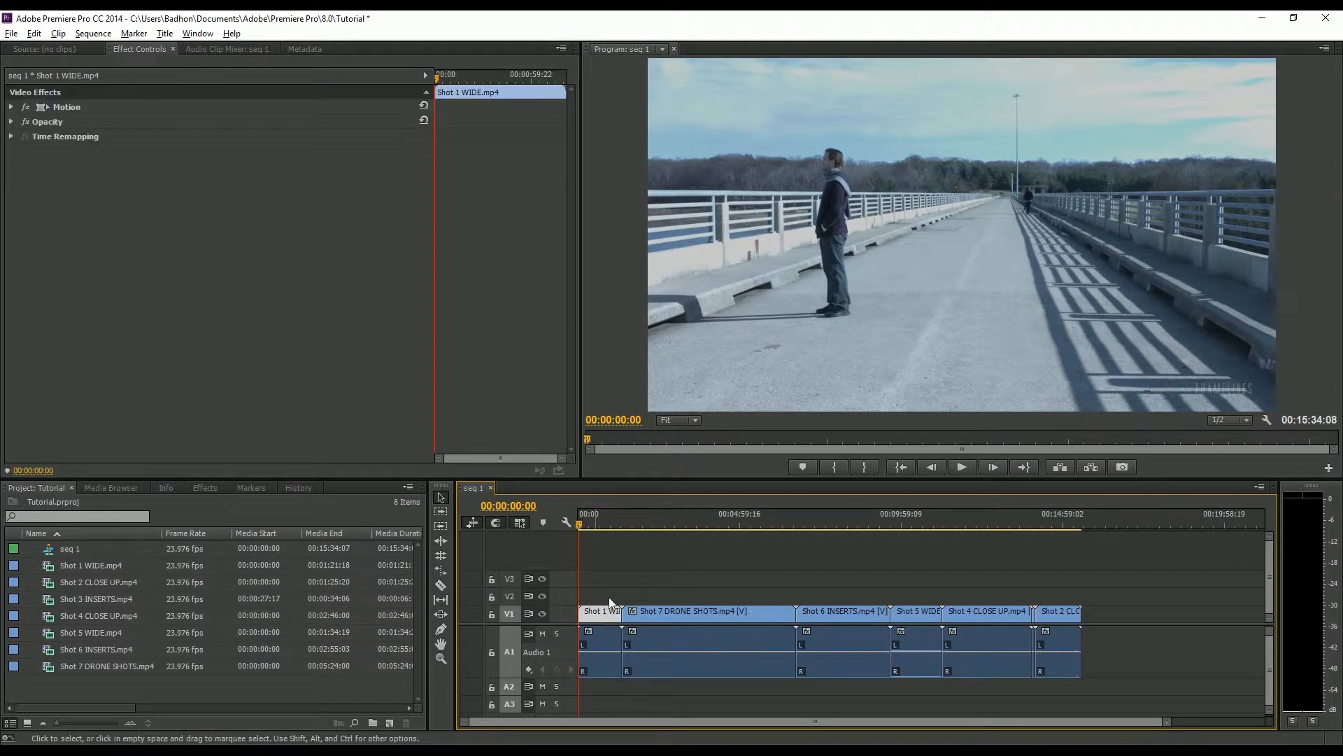
click(610, 586)
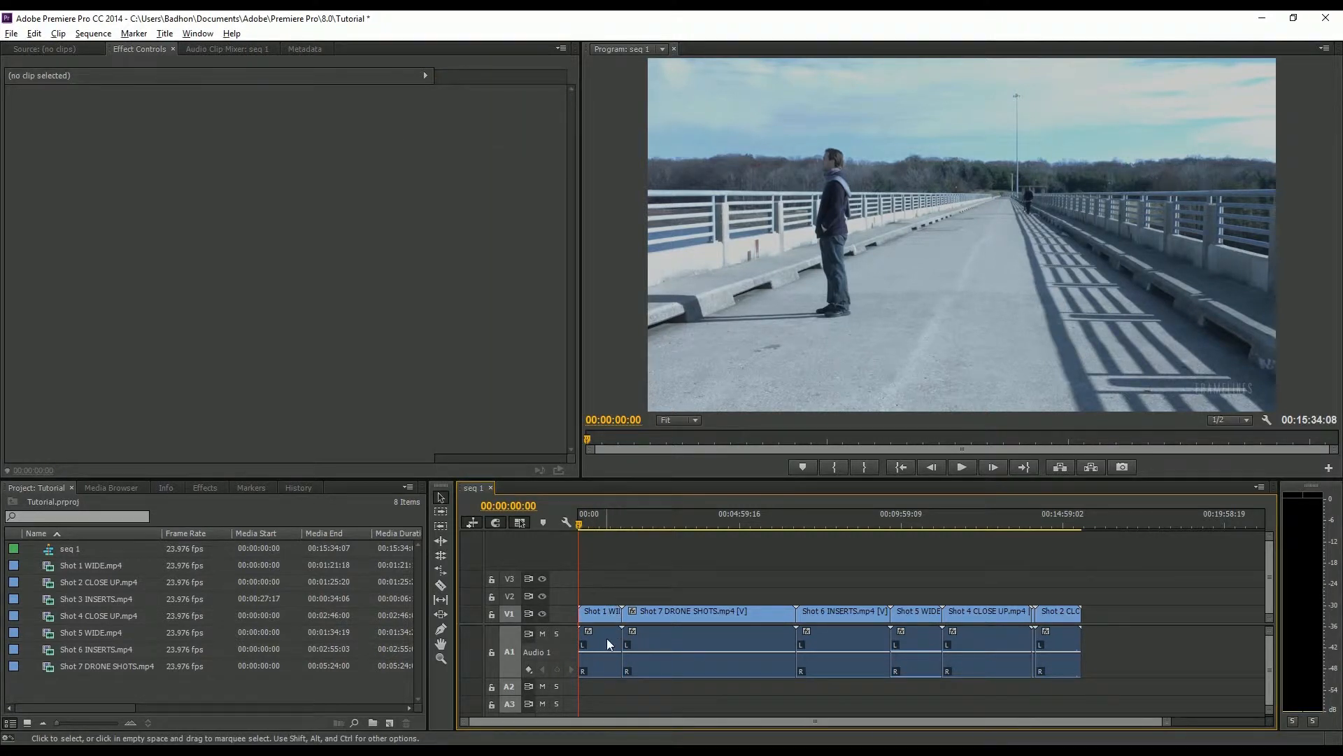
Try deleting only the audio of the Shot 1 WIDE clip from the A1 track, and undo the deletion.
click(606, 644)
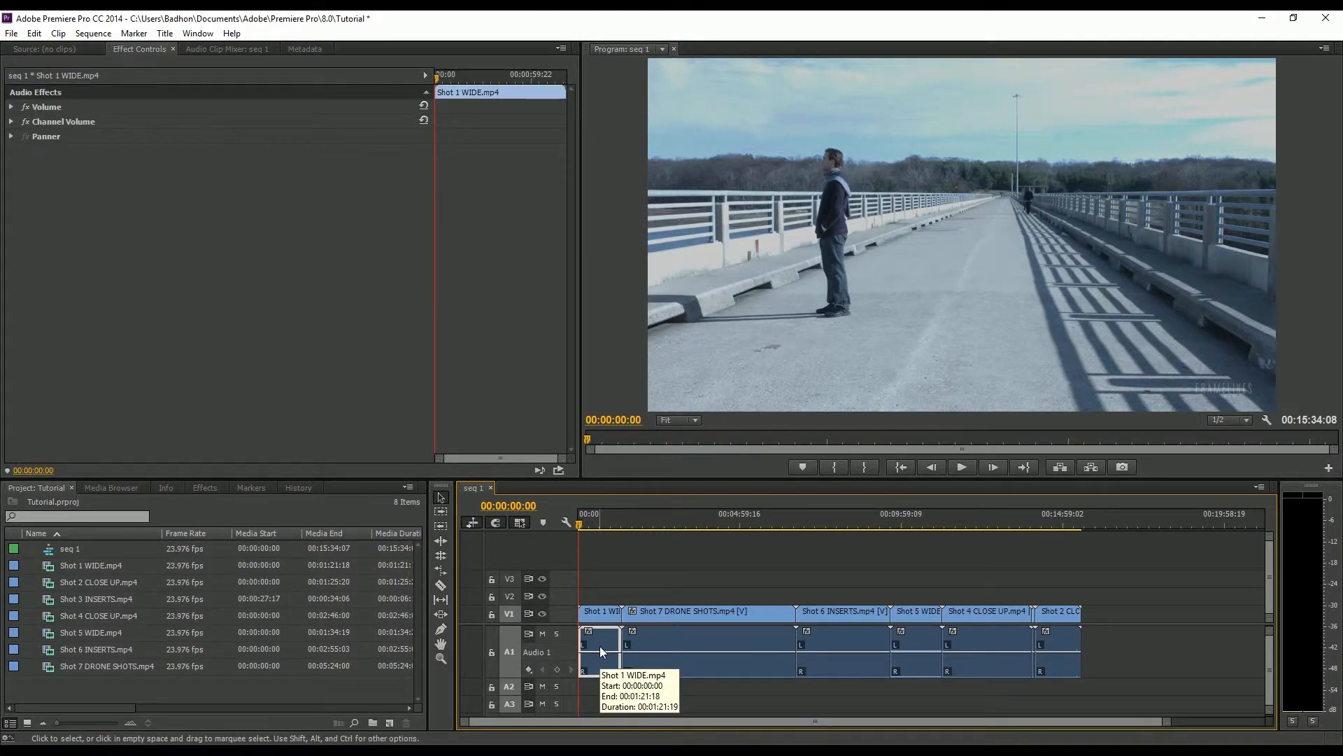
key(Delete)
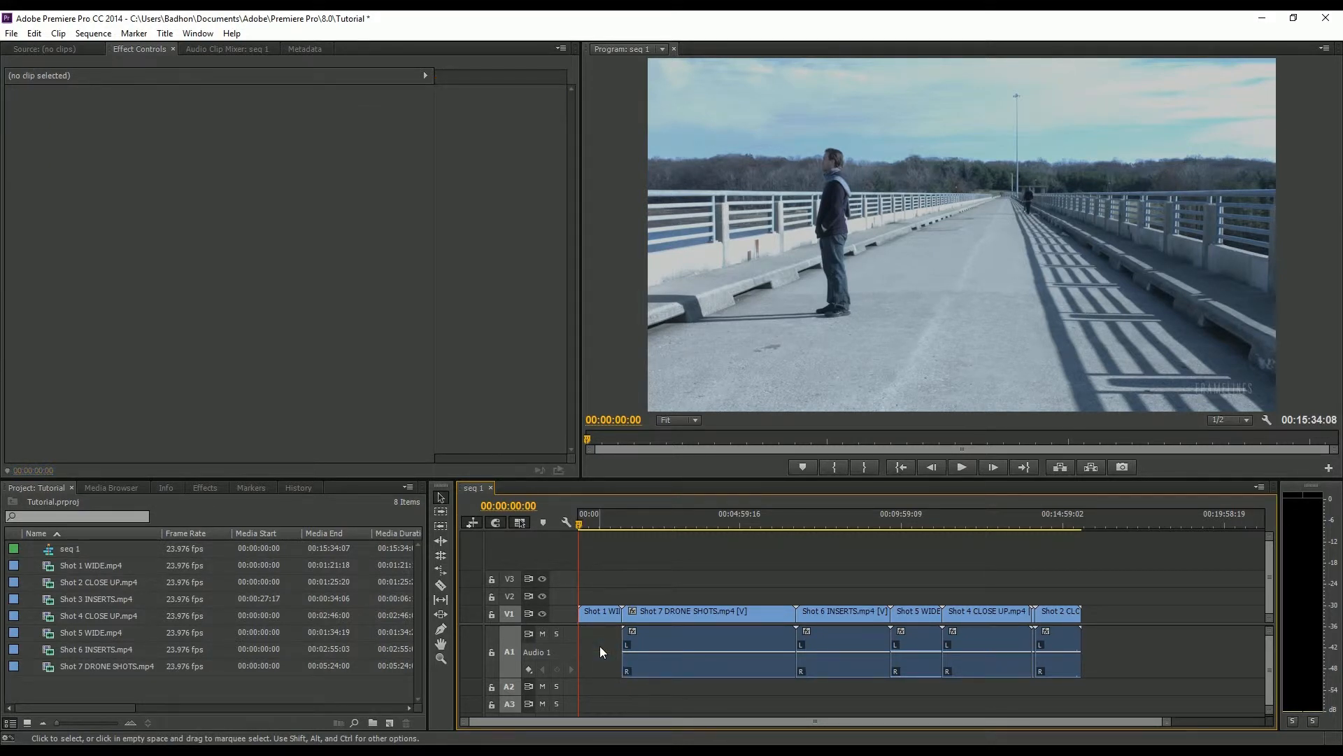
key(ctrl+z)
click(442, 511)
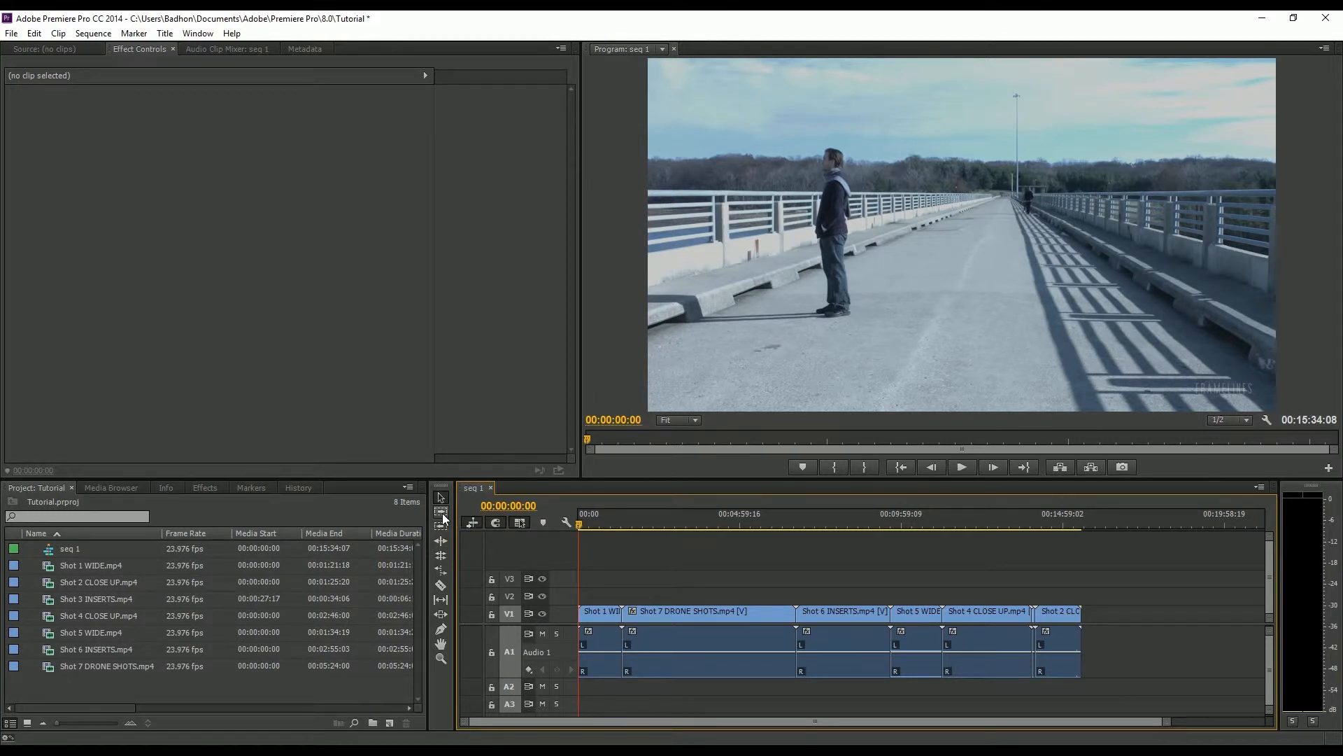
key(v)
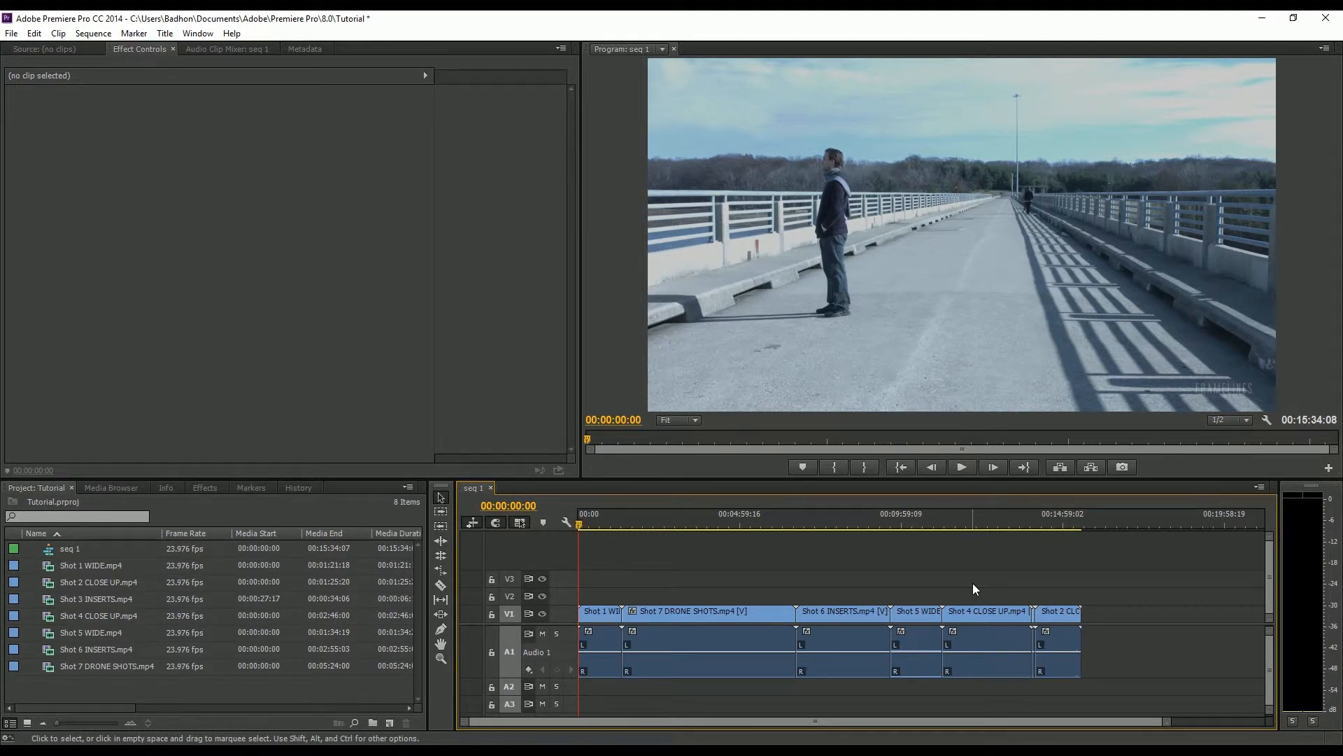
click(440, 499)
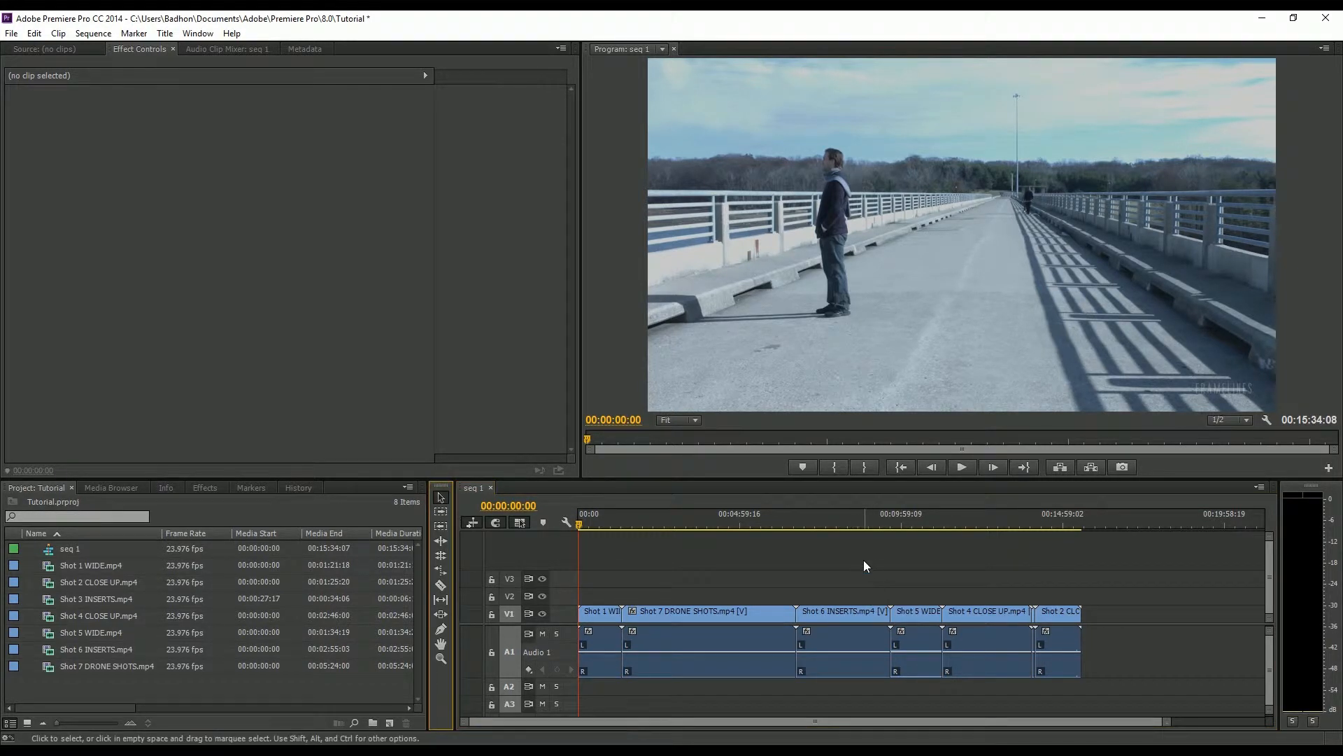
drag(849, 573, 993, 597)
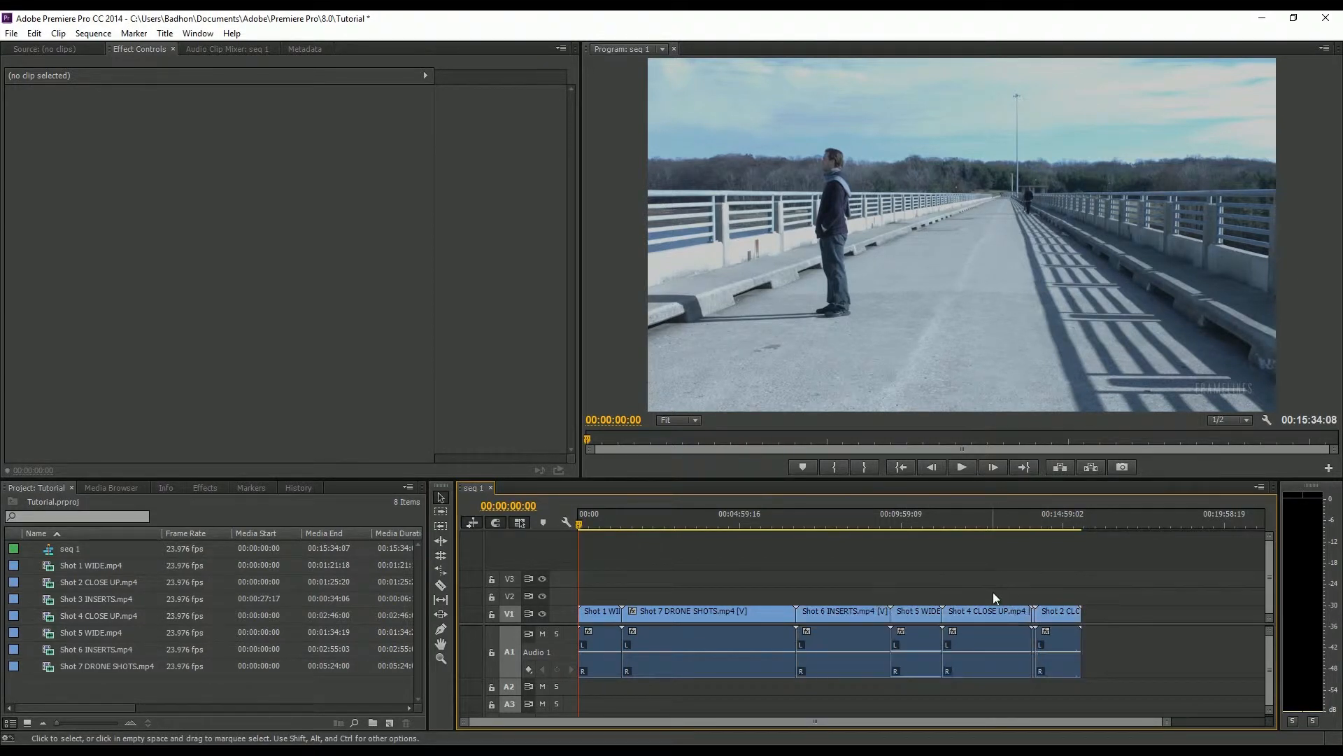
mouse_move(855, 573)
mouse_down()
mouse_move(1028, 675)
mouse_move(1081, 675)
mouse_move(916, 592)
mouse_move(855, 579)
mouse_up()
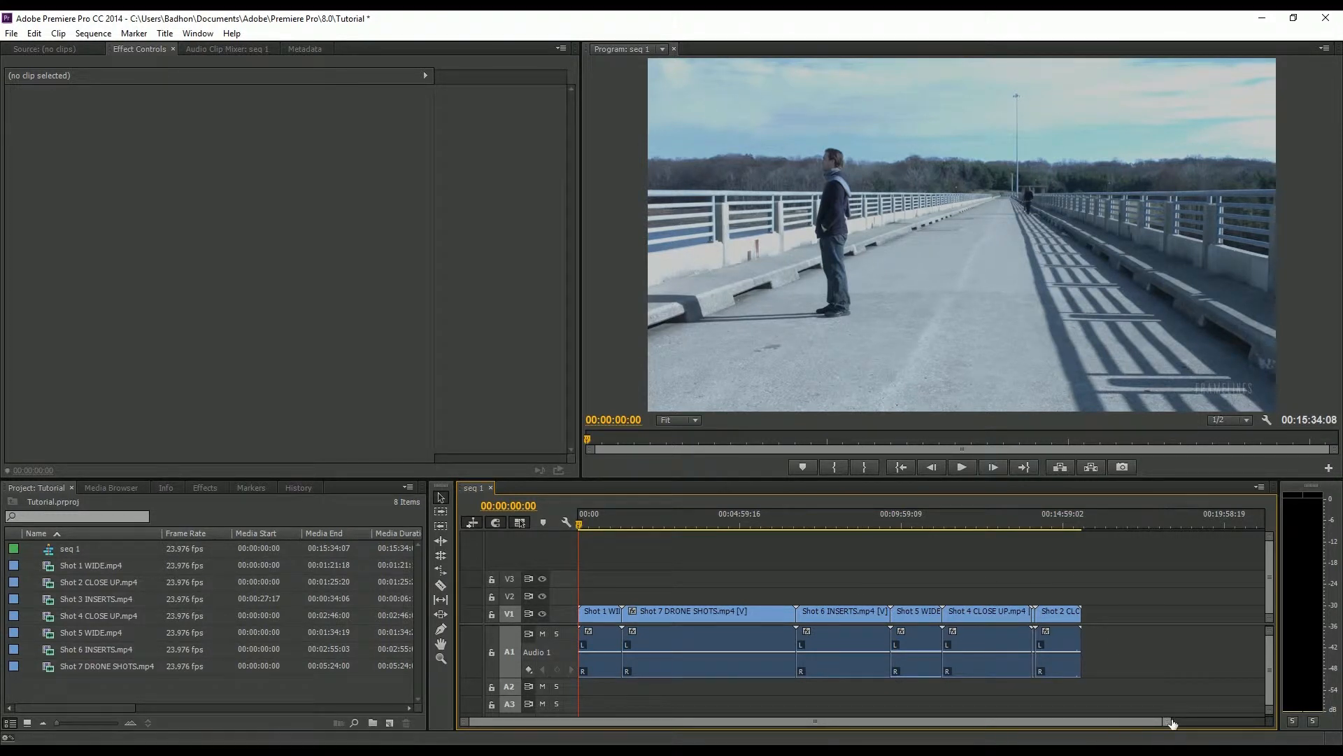
Try selecting the Shot 6 INSERTS clip and all clips after it with the Track Select Forward tool, and clear the selection.
drag(1156, 711, 1237, 714)
drag(809, 578, 880, 582)
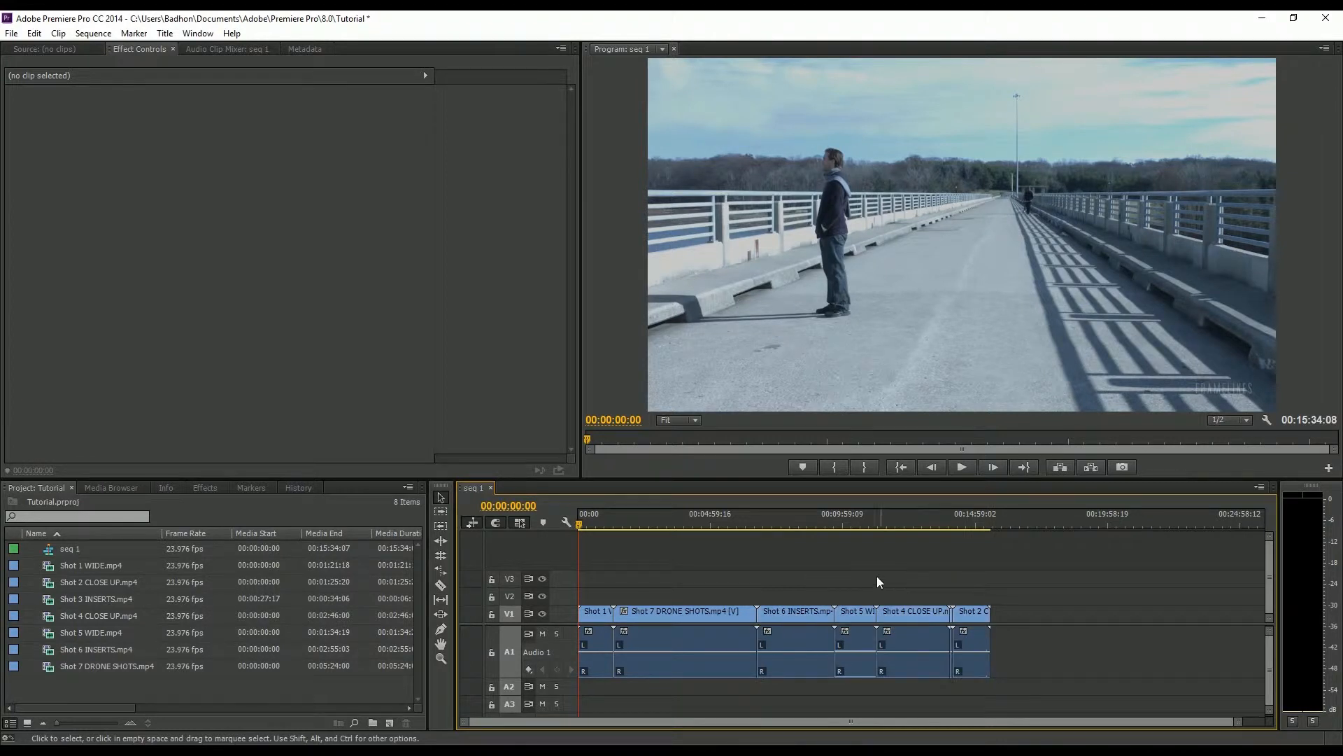
click(442, 513)
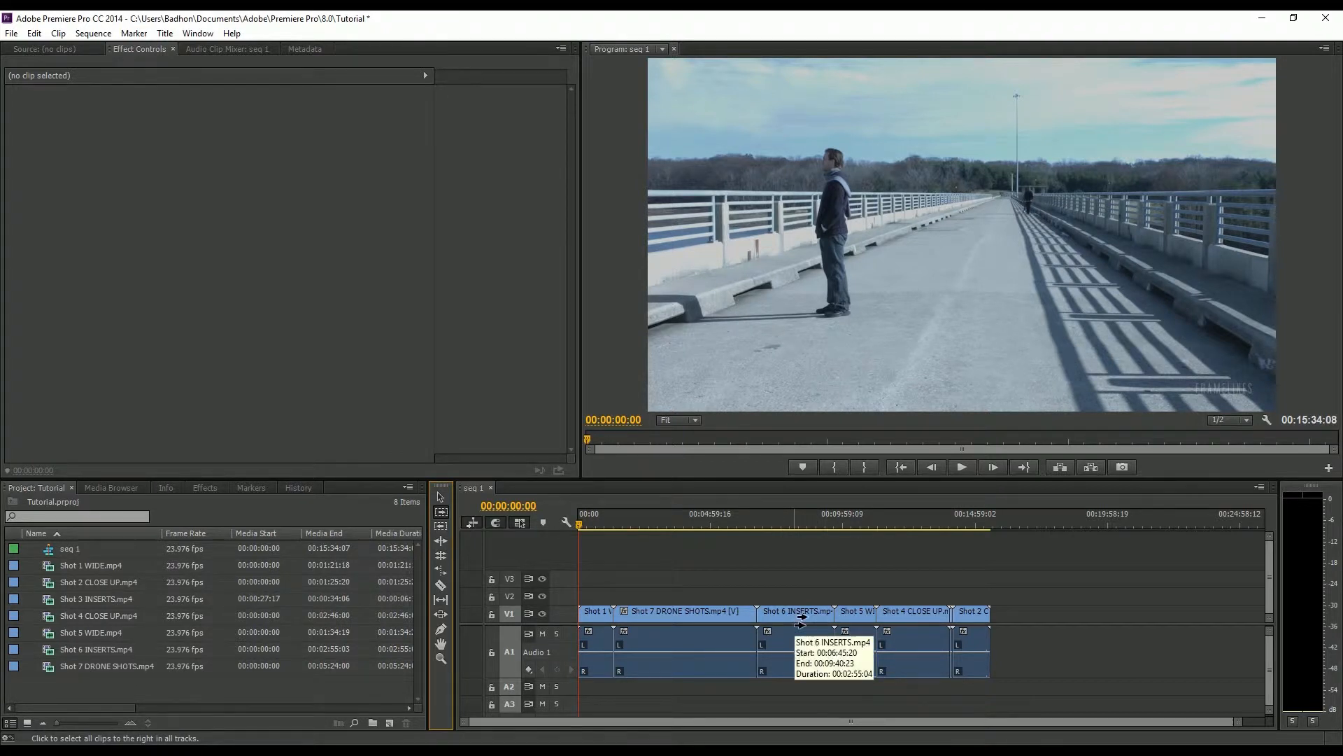
click(801, 617)
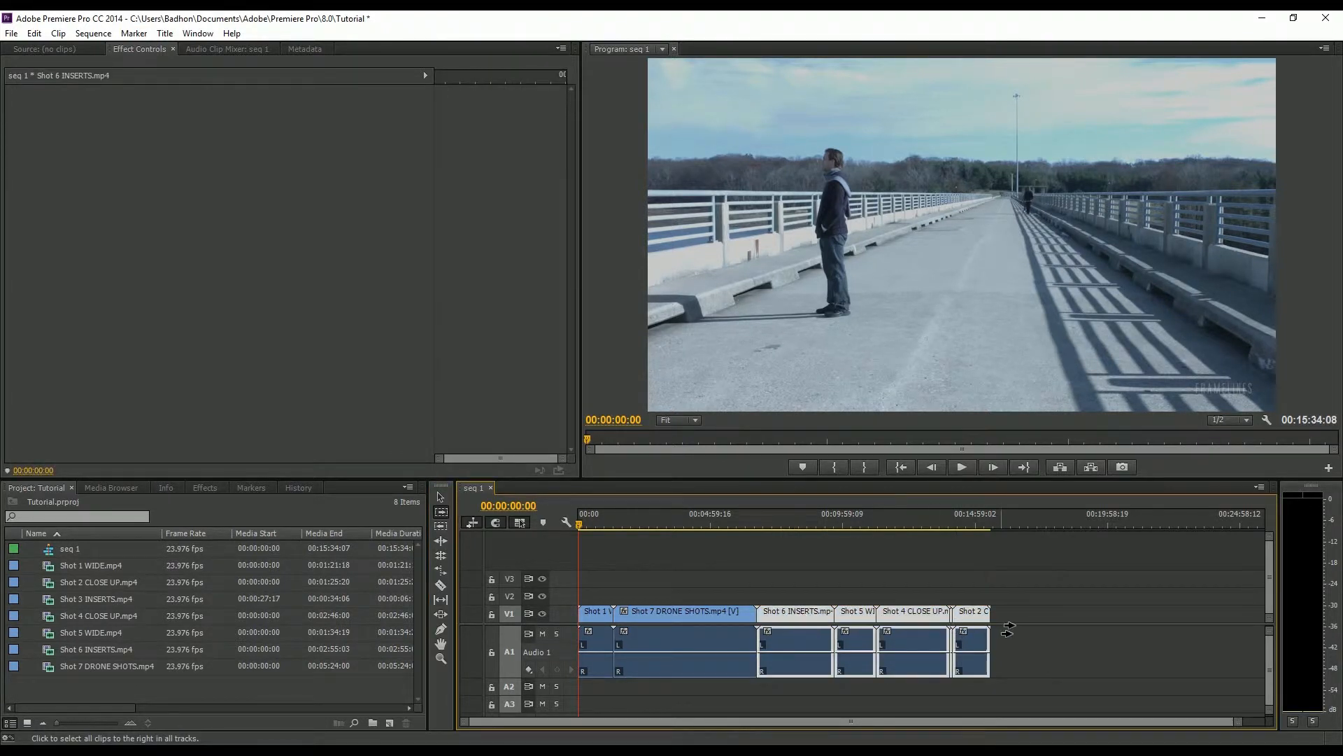
click(441, 496)
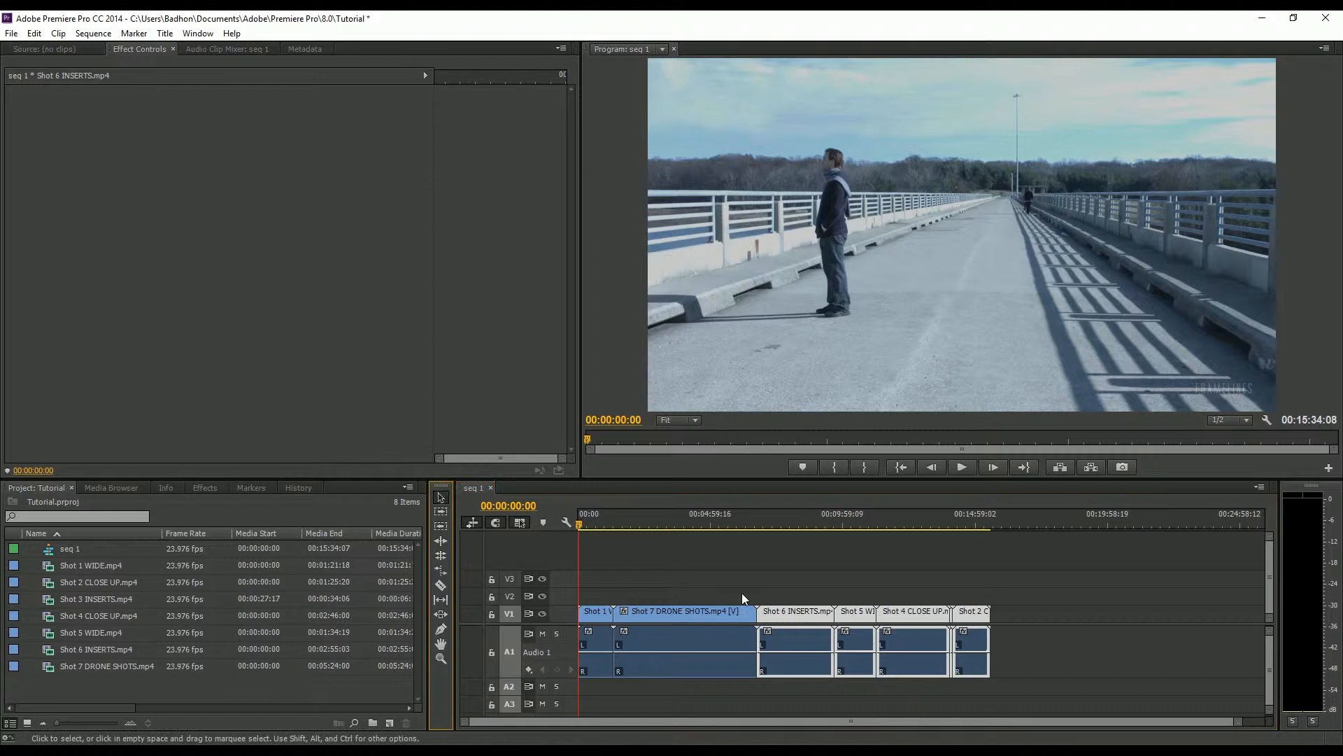
click(799, 585)
Select only the Shot 6 INSERTS clip, extend the selection to all following clips with Track Select Forward, and deselect everything.
click(795, 610)
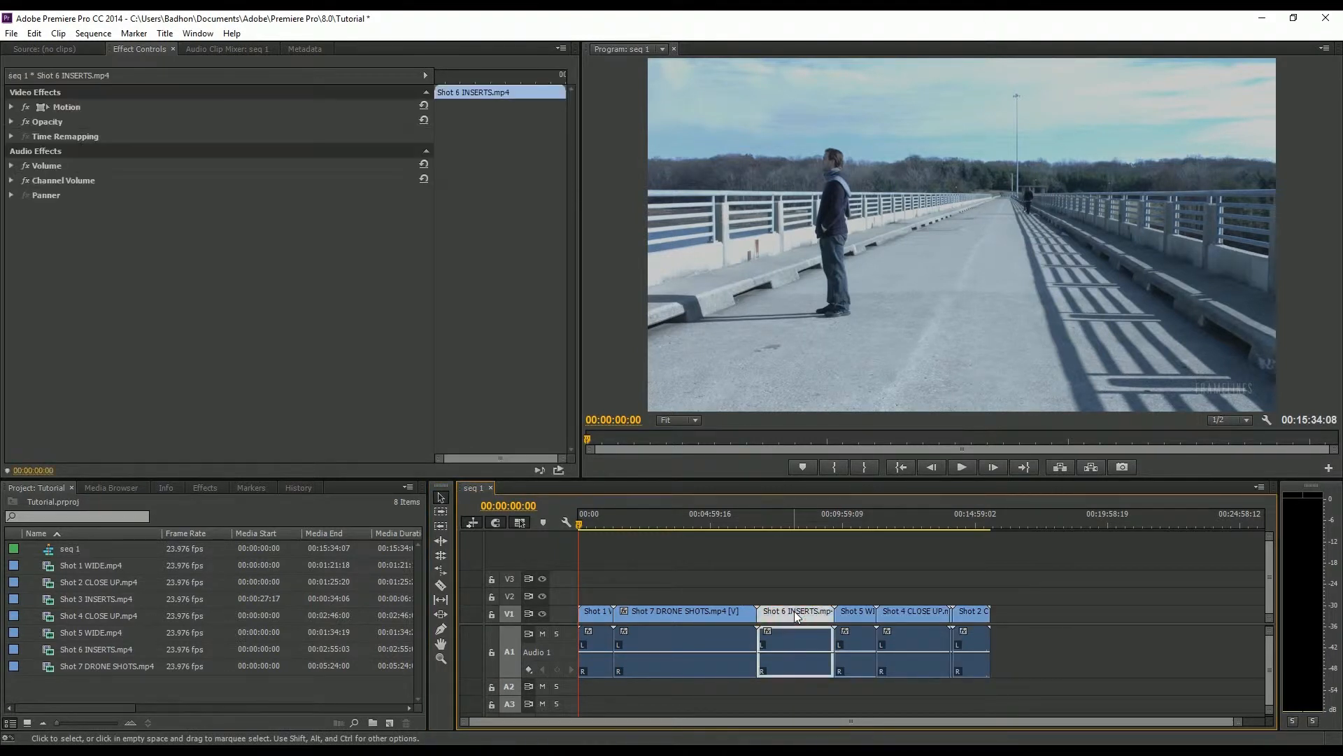
click(441, 512)
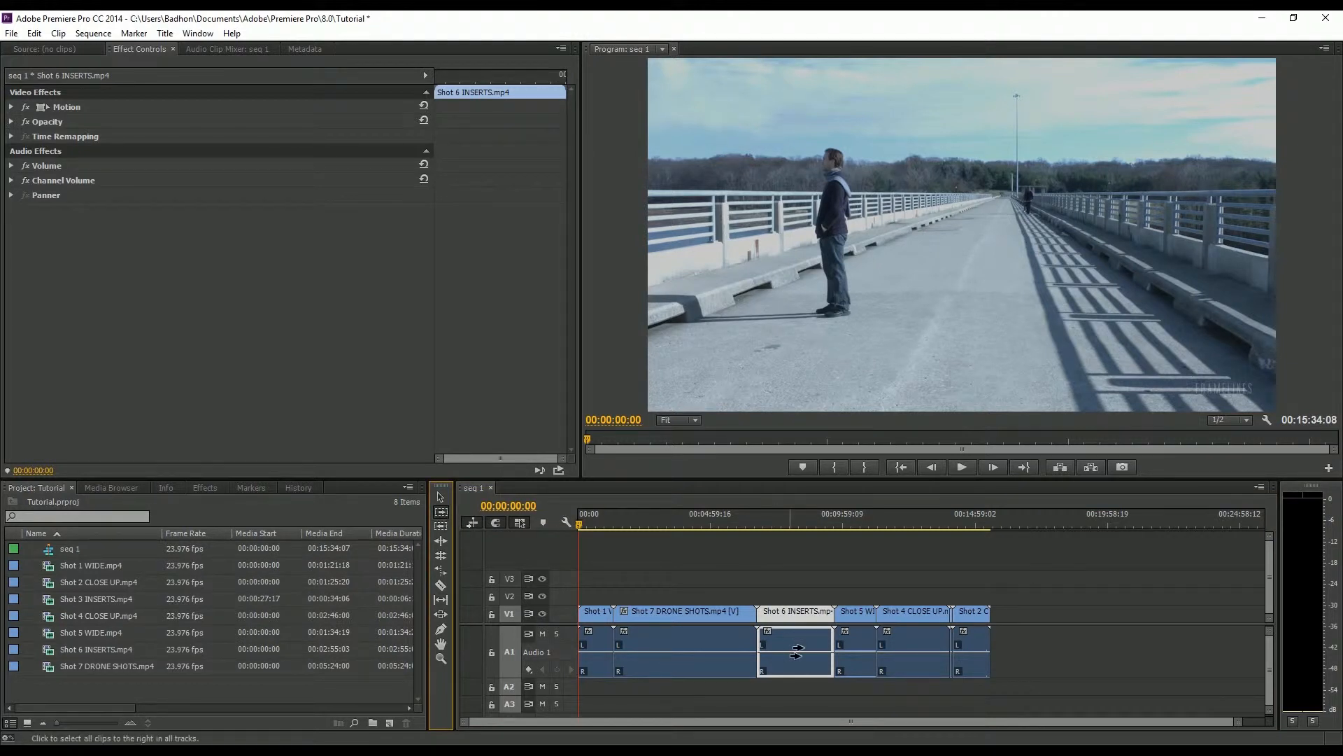
click(810, 624)
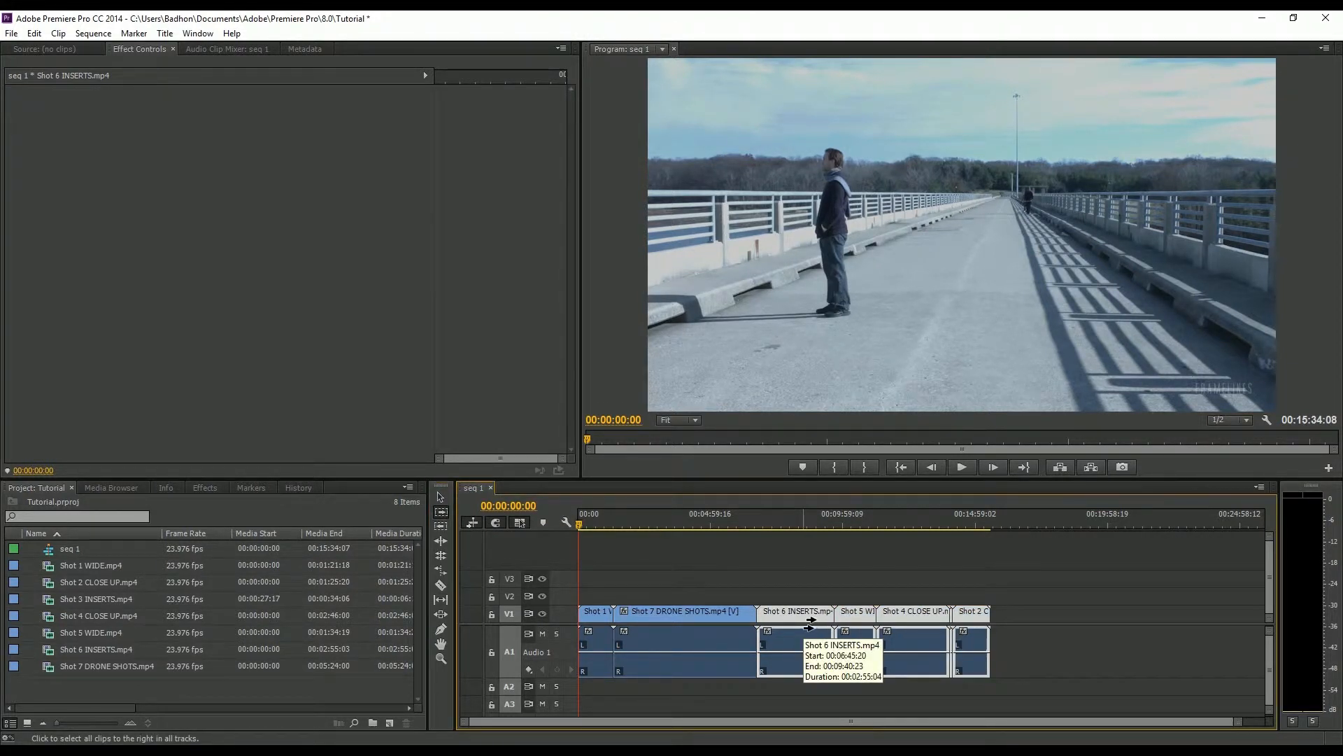
click(438, 495)
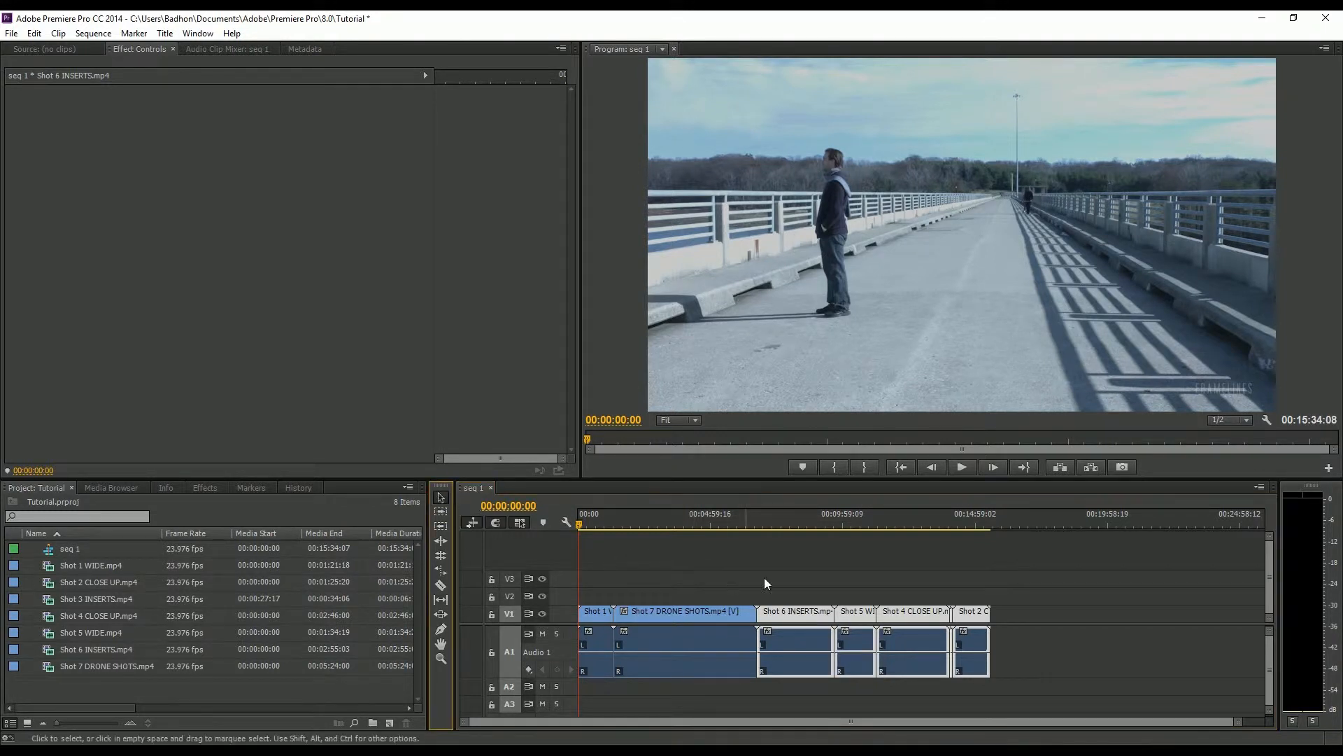
click(764, 577)
Try selecting the Shot 6 INSERTS clip and all clips before it with the Track Select Backward tool, and clear the selection.
click(441, 525)
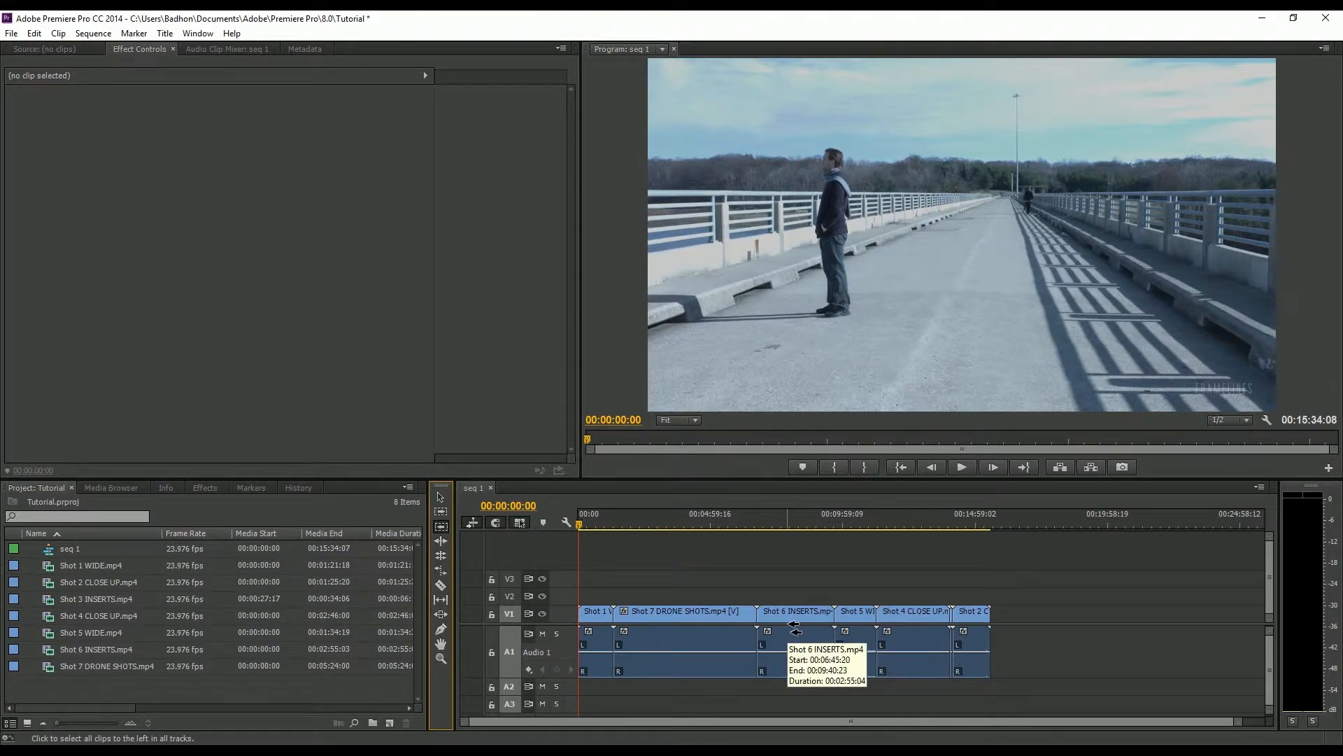
click(795, 629)
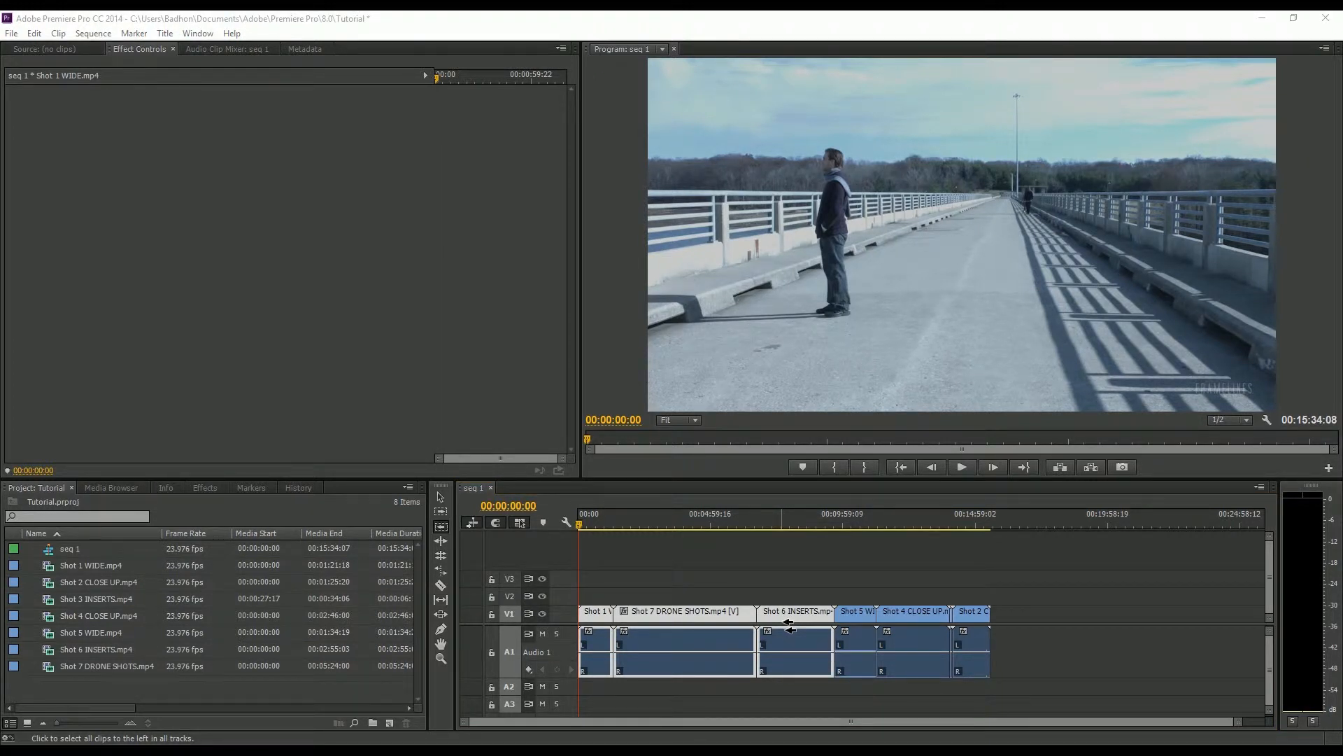
click(441, 496)
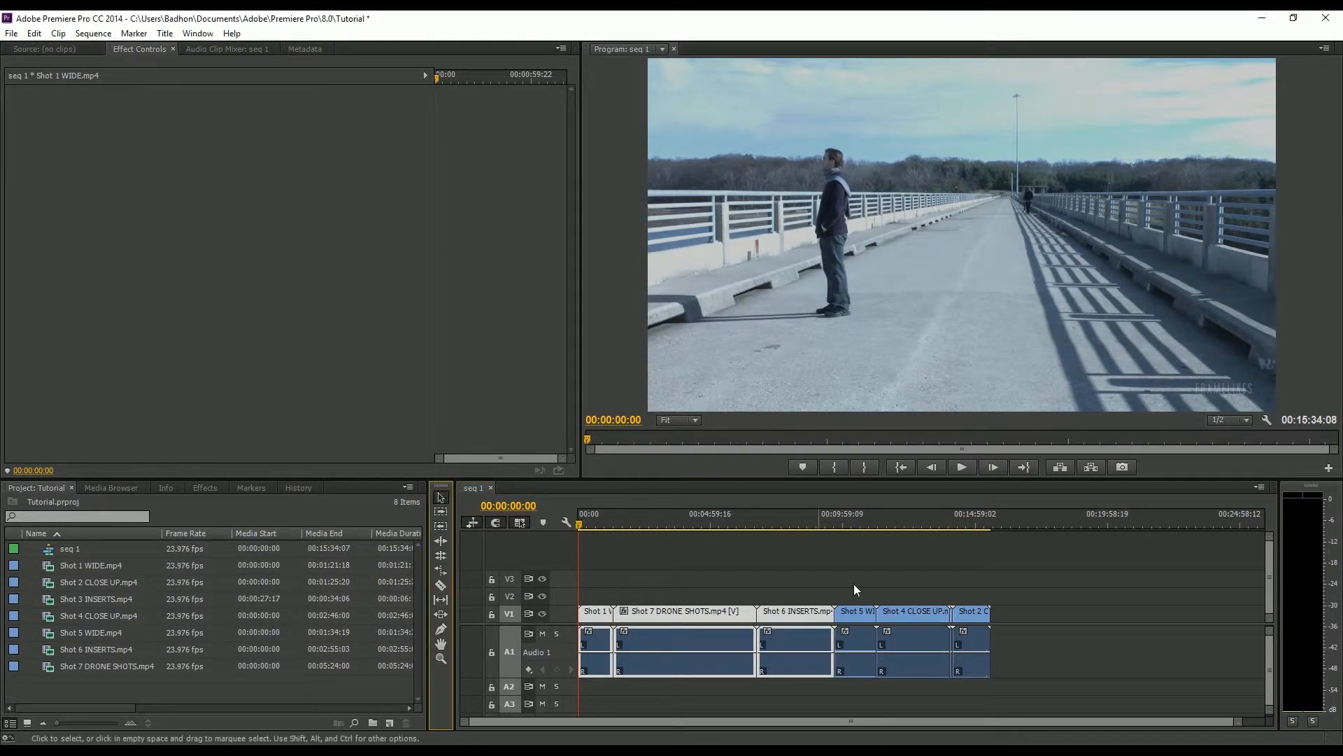
click(797, 593)
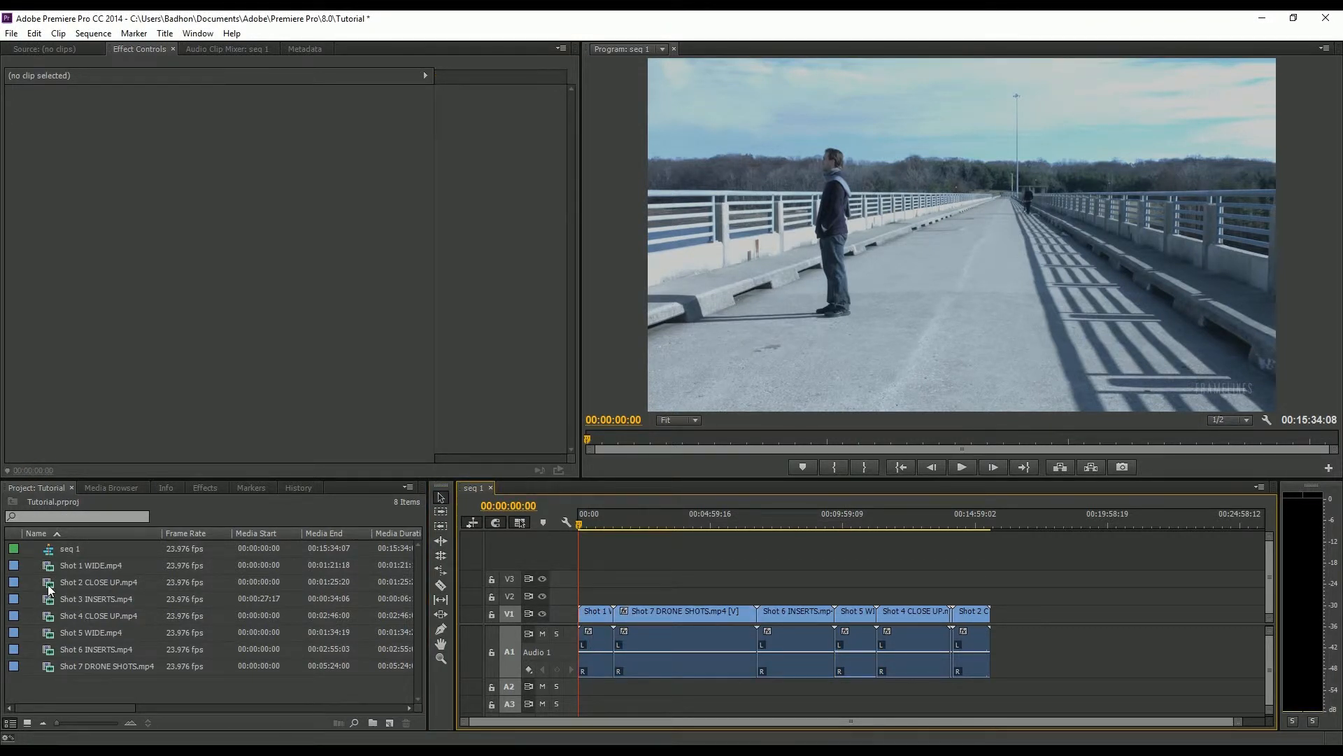
Place the Shot 2 CLOSE UP and Shot 4 CLOSE UP clips side by side on V2, starting above the Shot 7 DRONE SHOTS clip.
mouse_move(50, 589)
drag(50, 589, 757, 637)
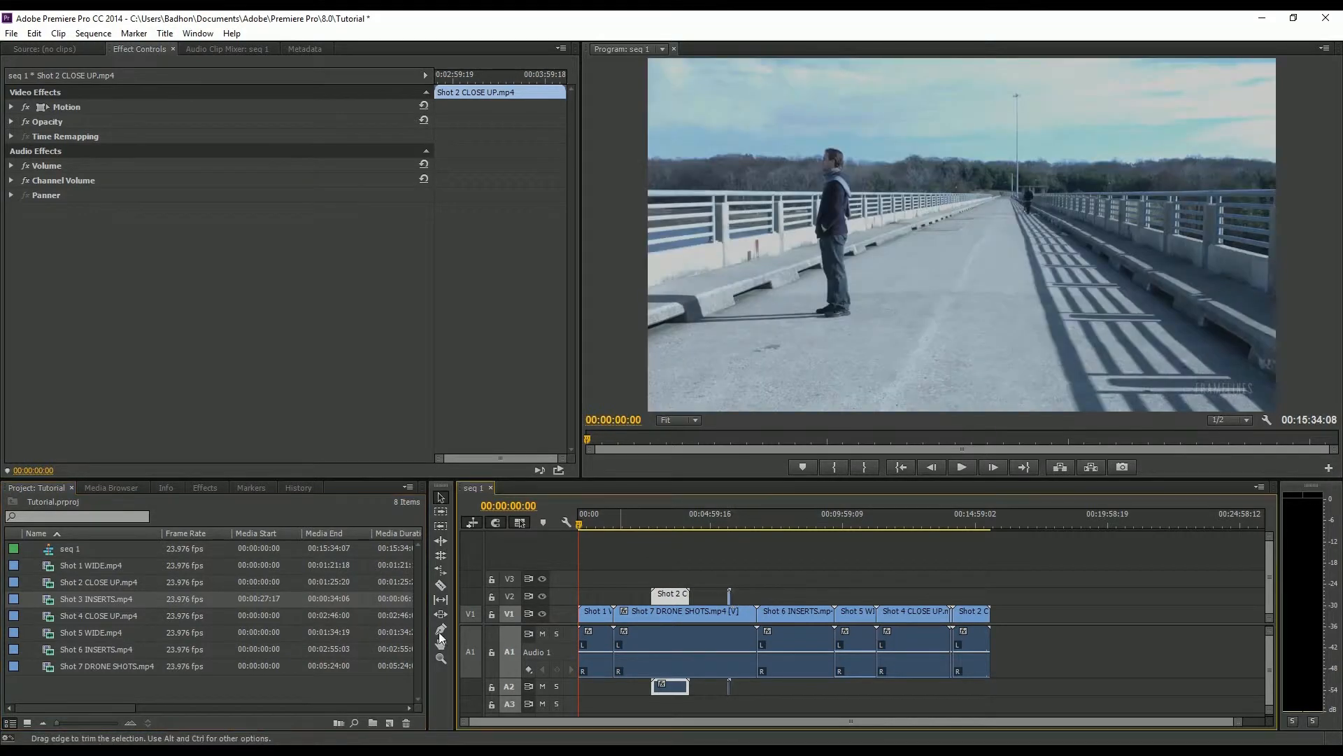
mouse_move(55, 618)
mouse_down()
mouse_move(836, 617)
mouse_move(703, 599)
mouse_move(714, 599)
mouse_up()
click(676, 597)
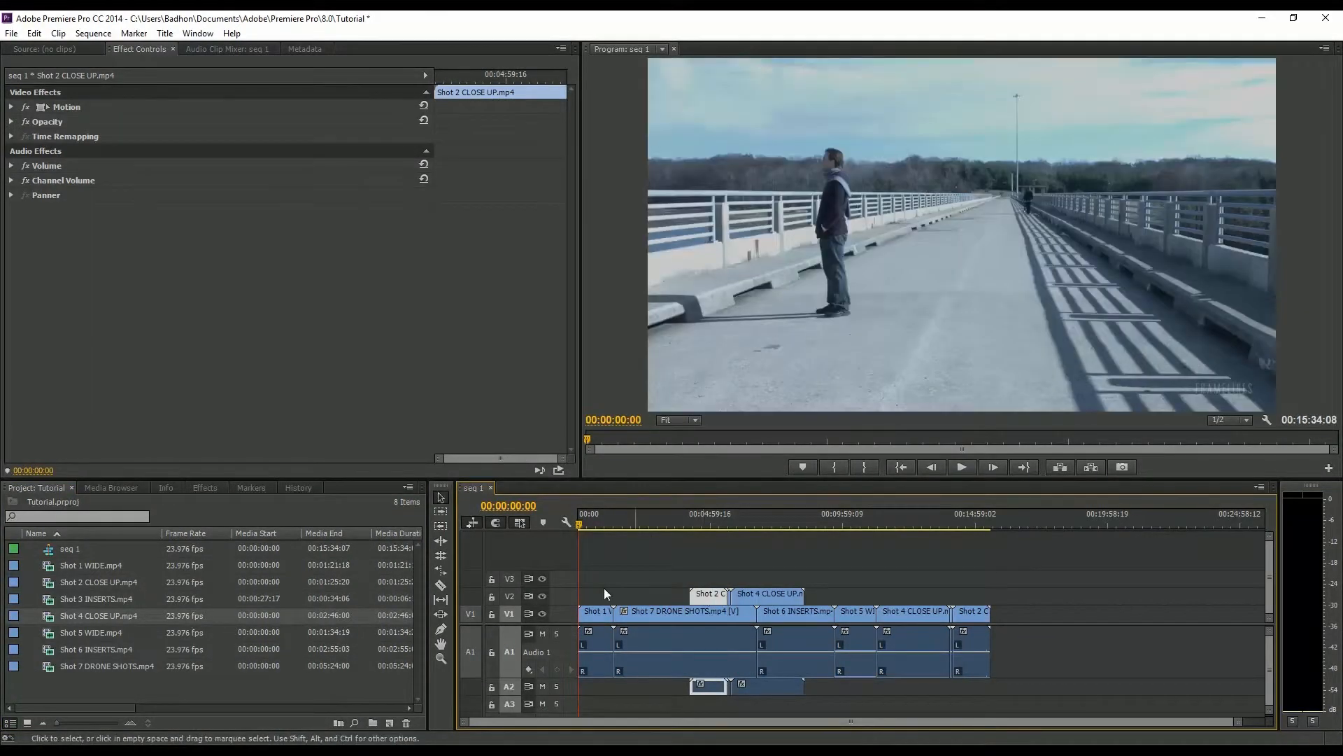
Try selecting the Shot 7 DRONE SHOTS clip and everything after it on all tracks with Track Select Forward, clearing the selection each time.
click(441, 512)
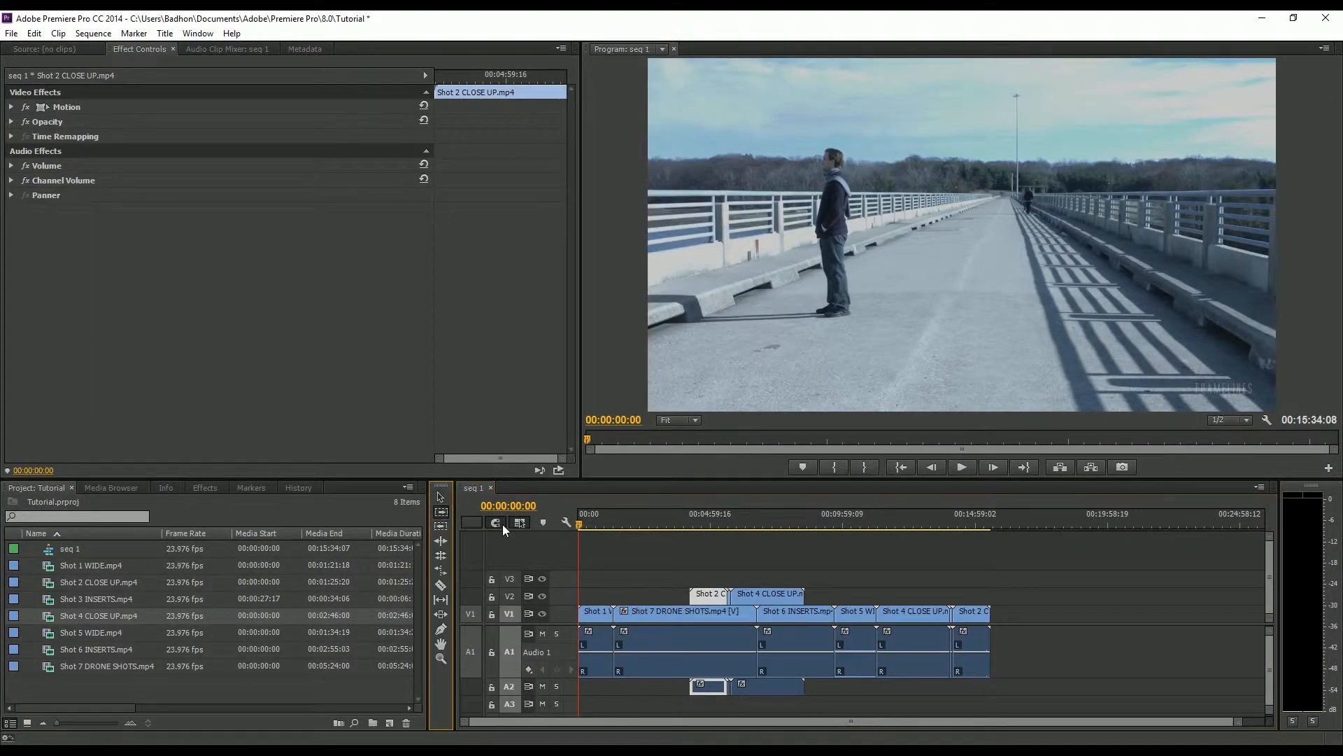
click(661, 625)
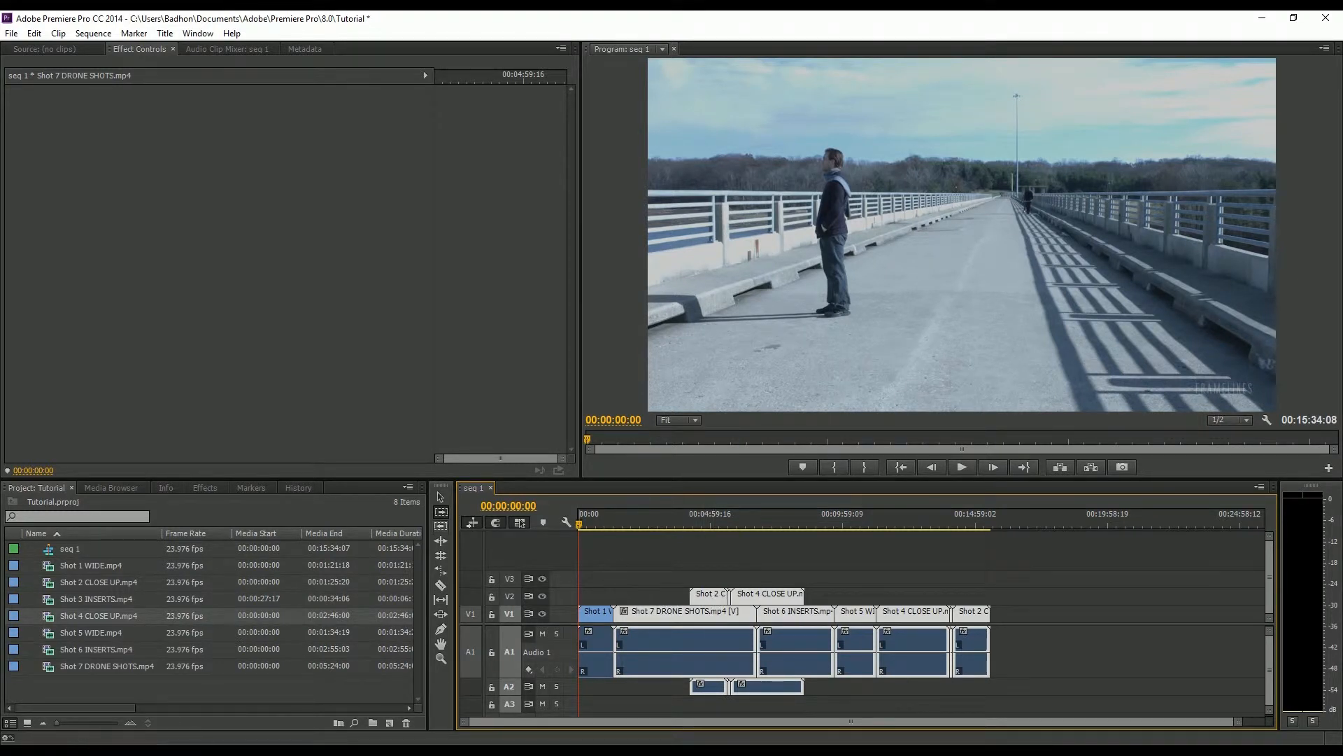
click(439, 498)
click(440, 514)
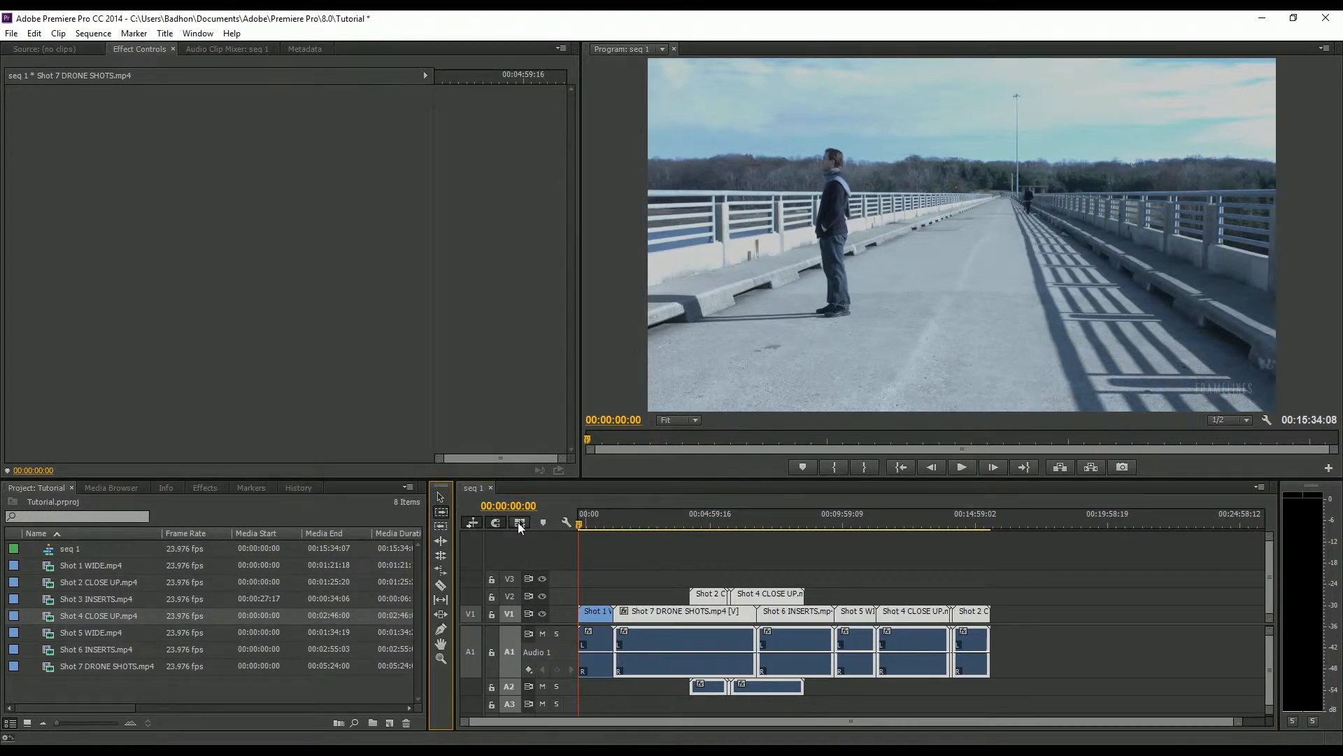
click(442, 497)
click(610, 591)
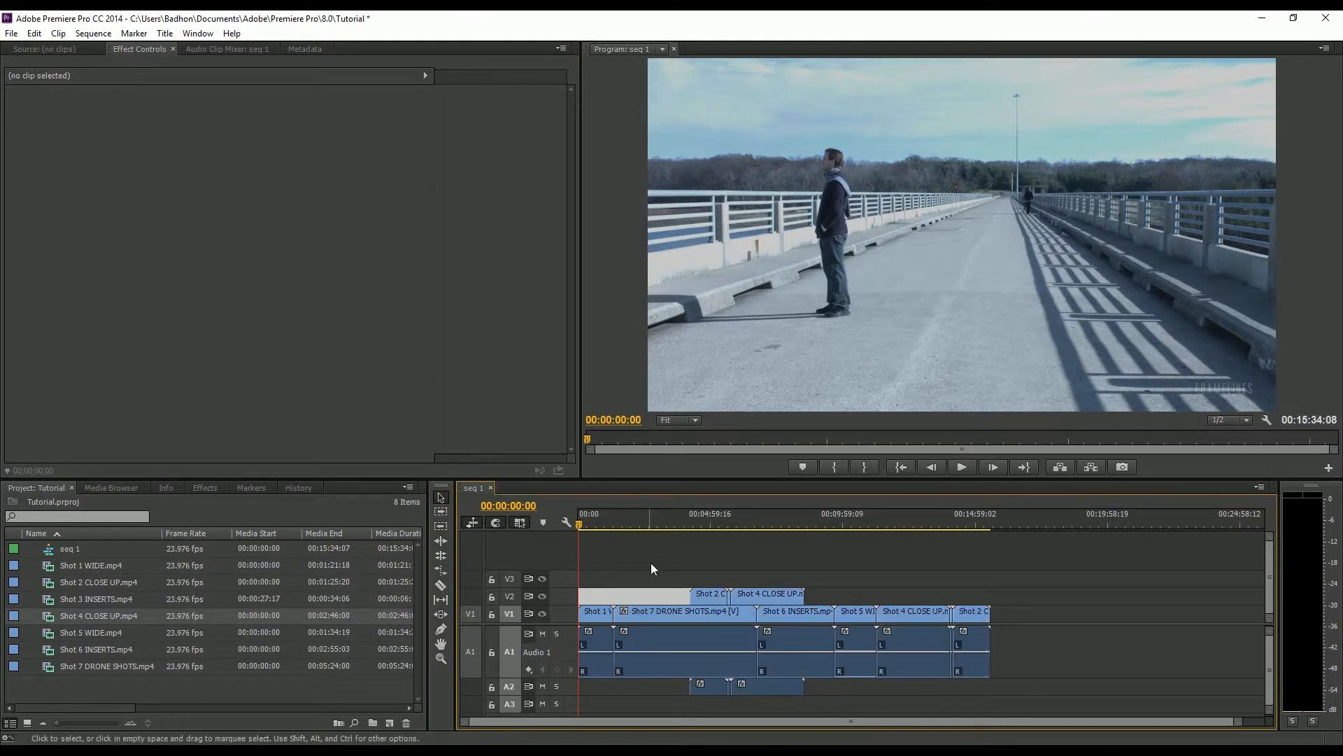
click(440, 512)
click(659, 647)
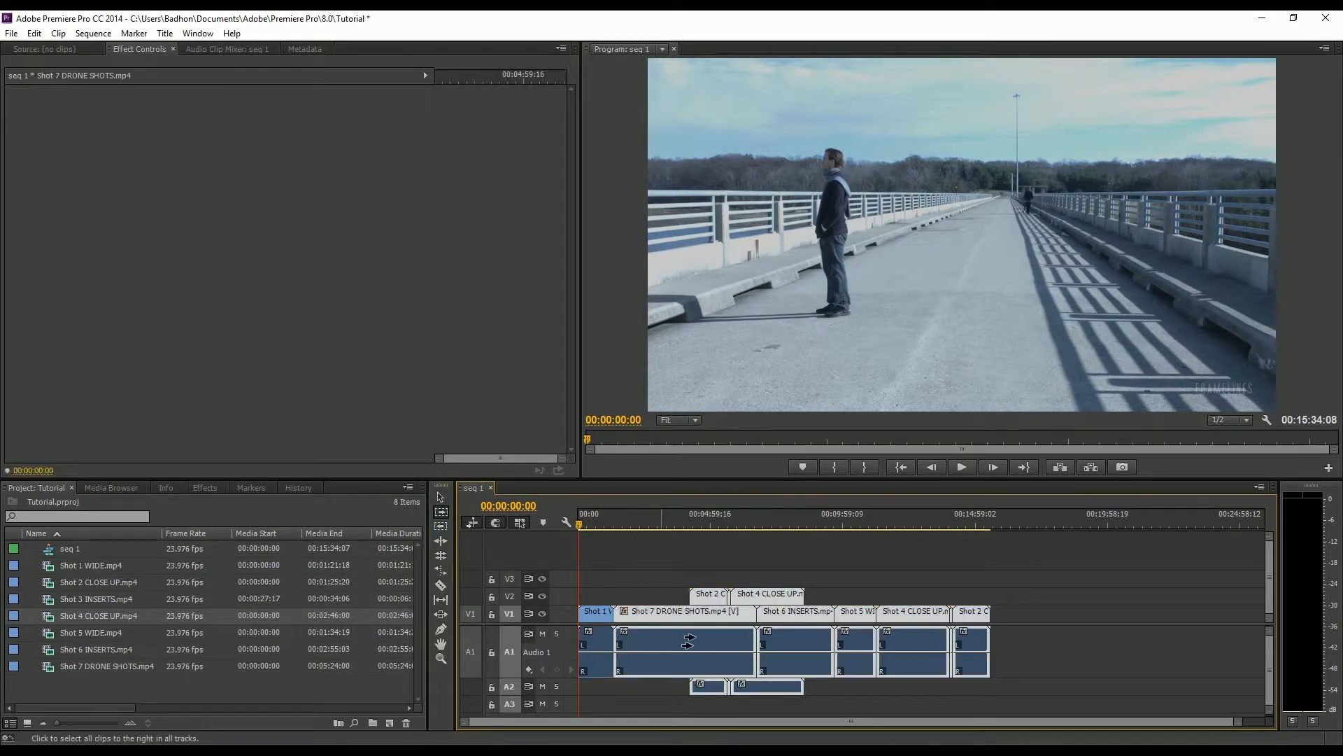
click(442, 497)
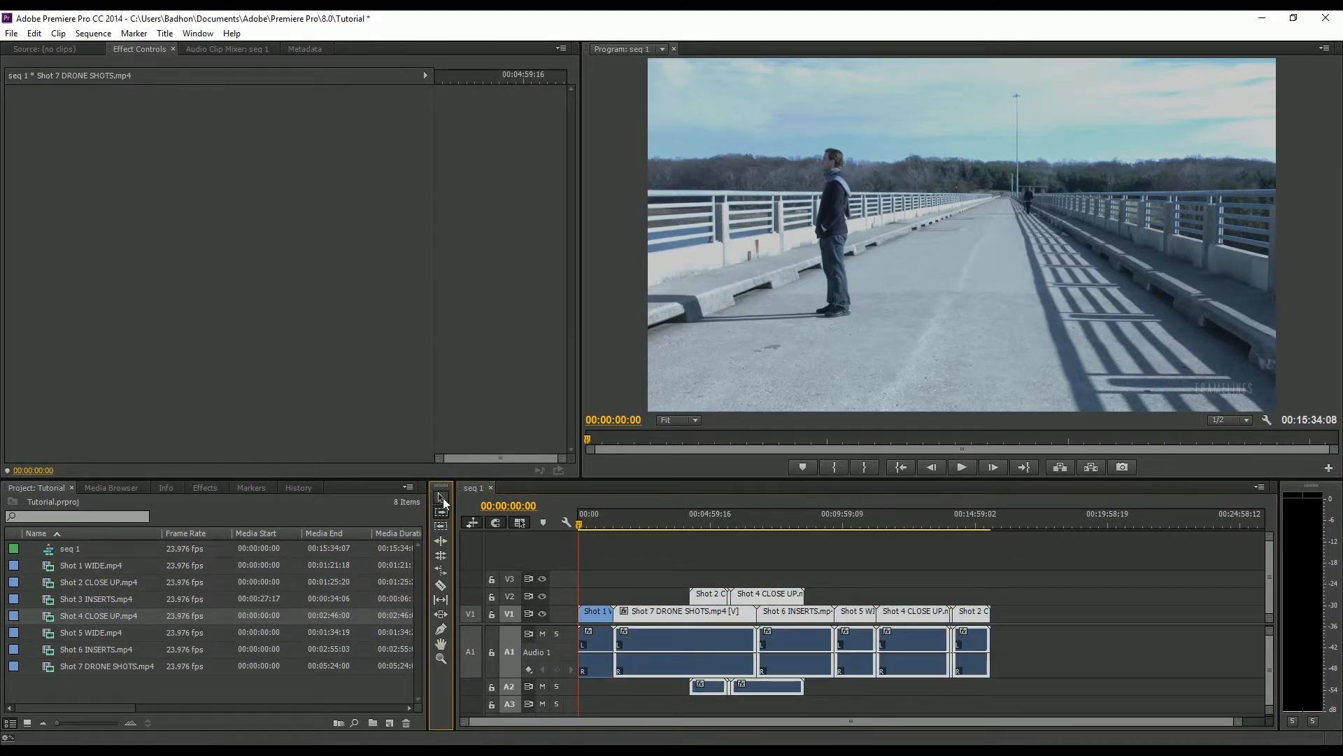
click(646, 575)
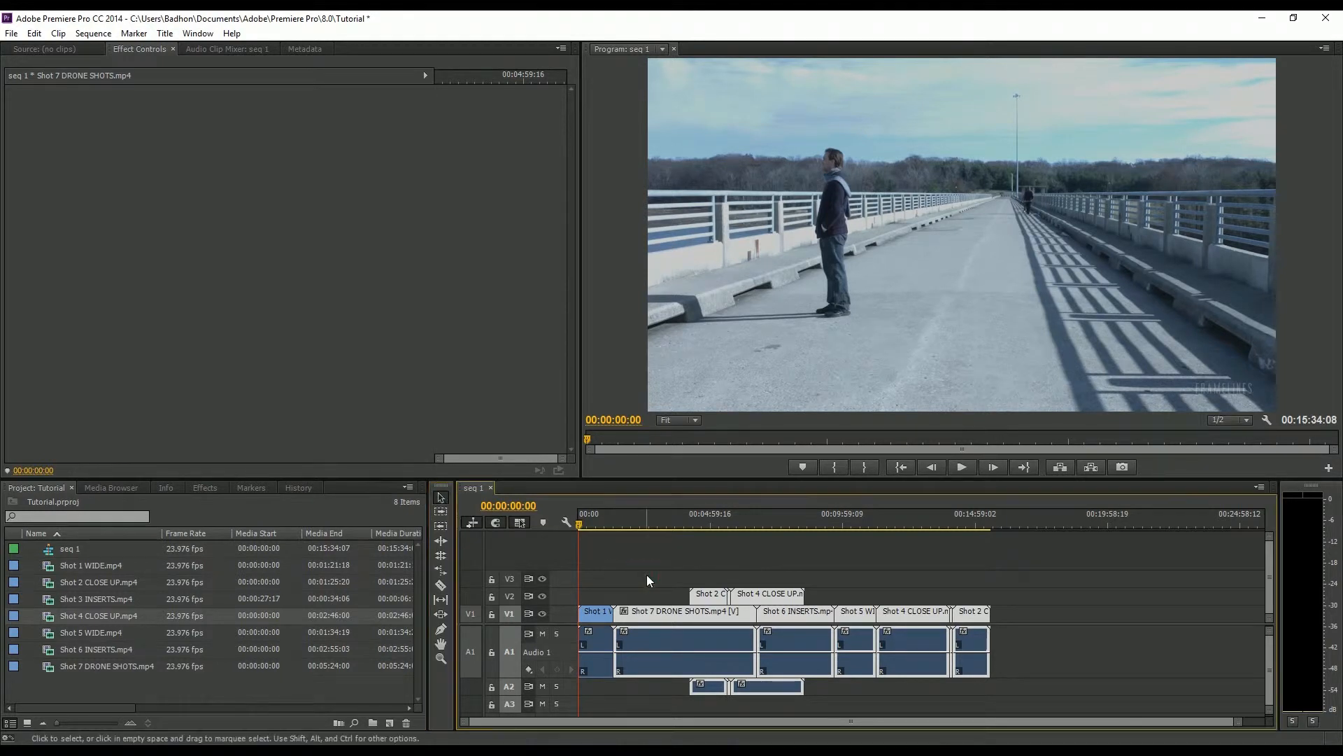
Try selecting only the V2 clips from Shot 2 CLOSE UP onward with single-track Track Select Forward, and clear the selection.
click(441, 515)
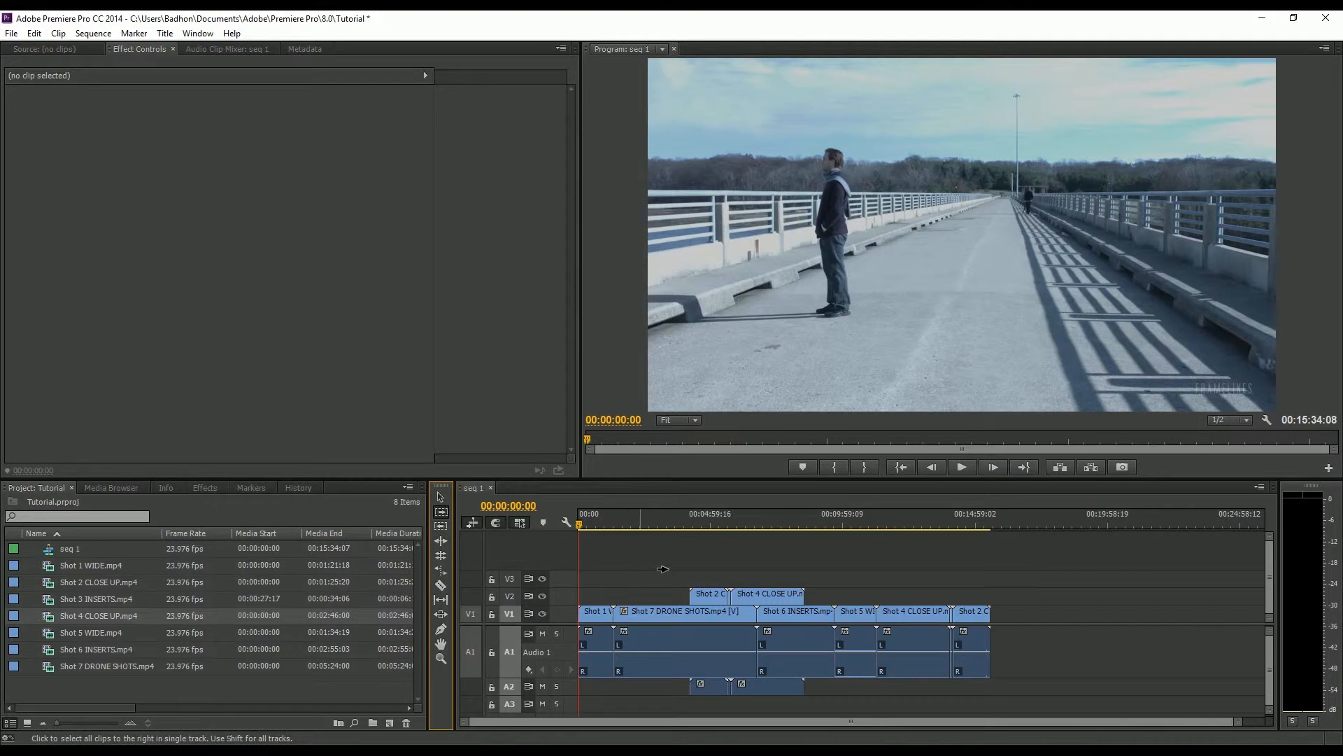
key(shift)
click(711, 600)
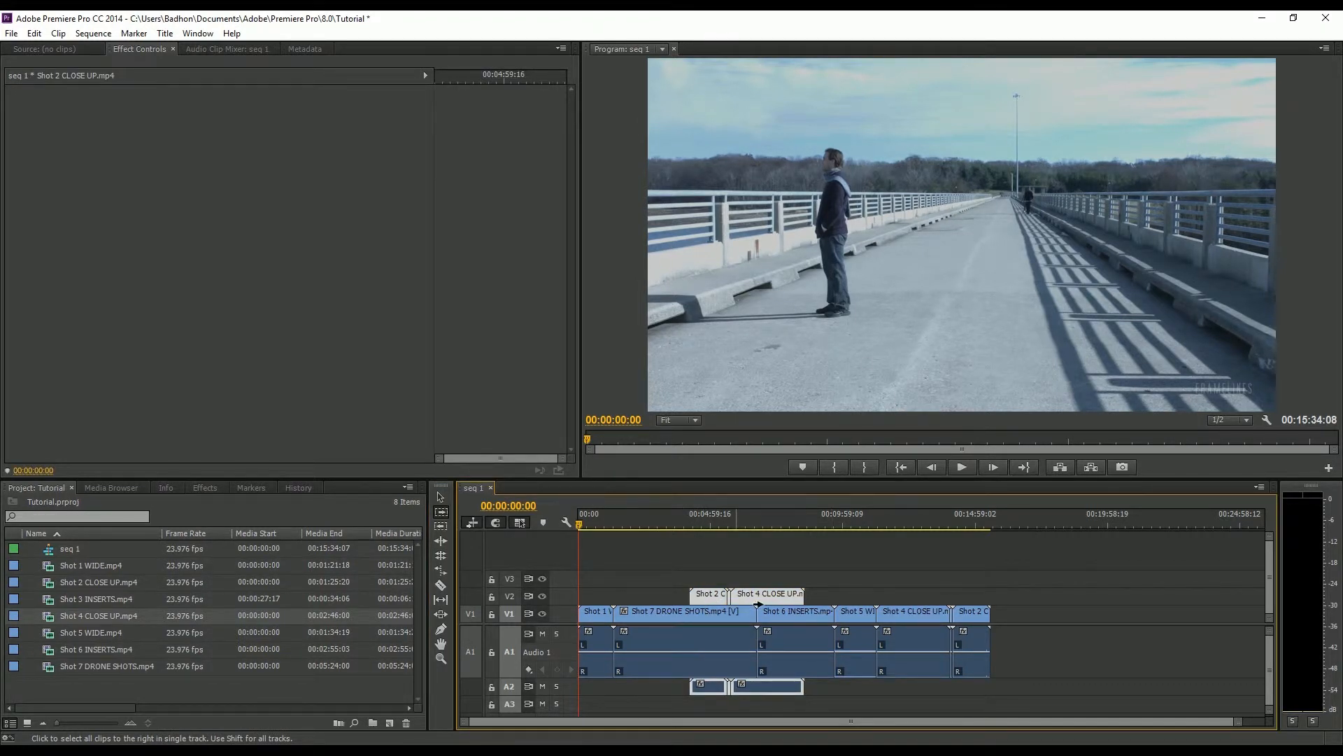
click(440, 497)
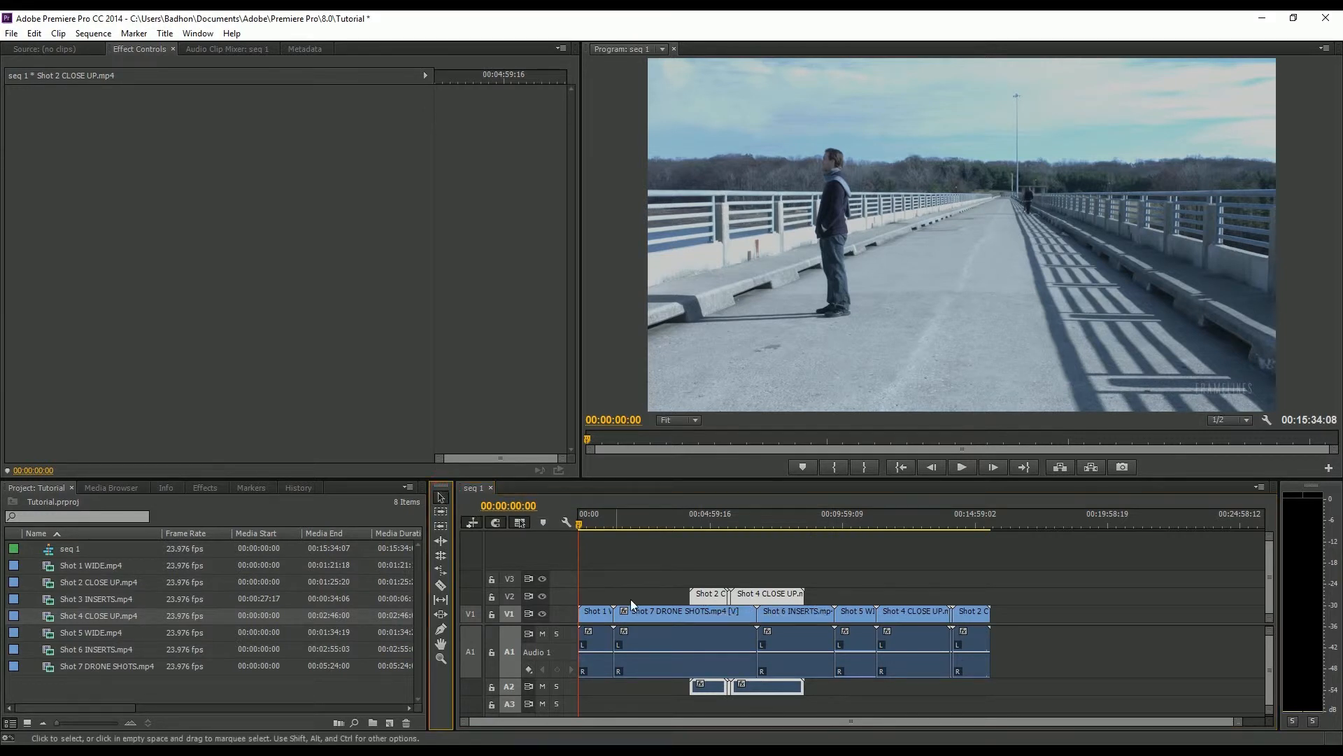
click(638, 595)
Try selecting only the V1 clips from Shot 7 DRONE SHOTS onward with single-track Track Select Forward, leaving the V2 clips out.
click(442, 511)
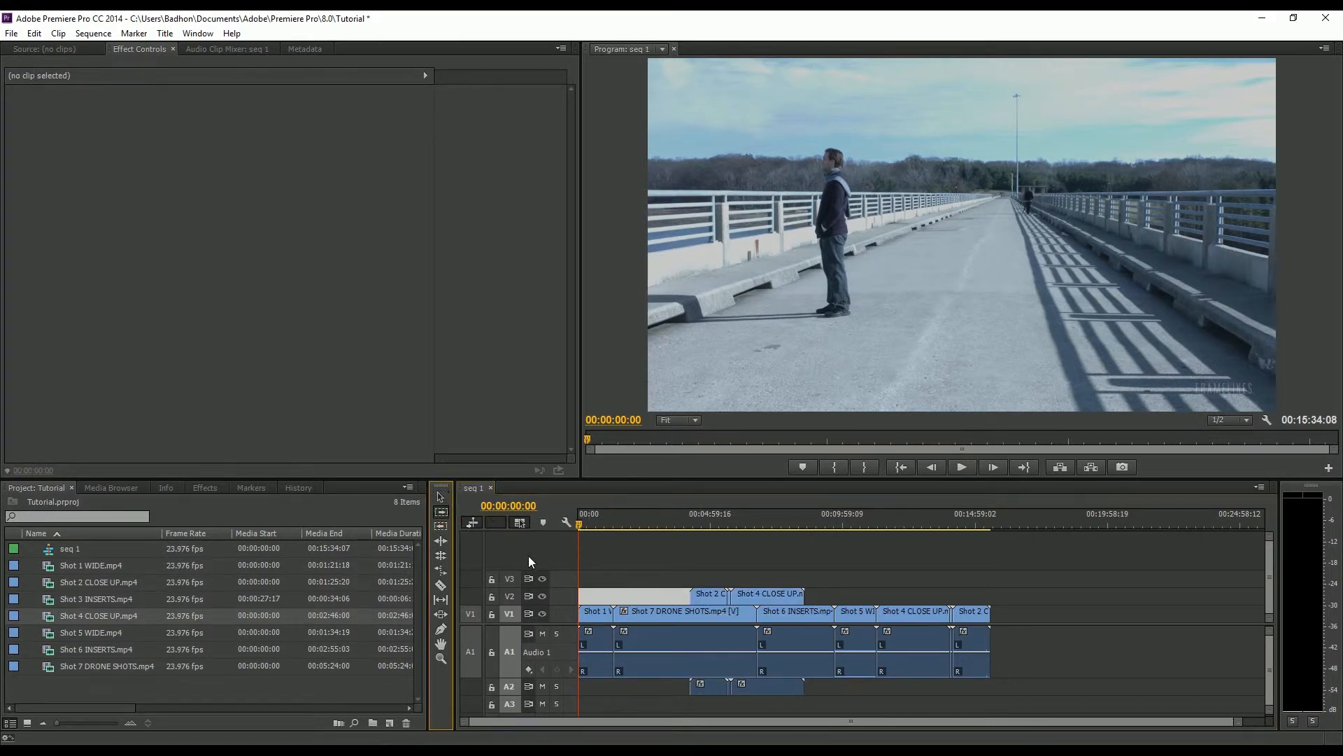
click(685, 632)
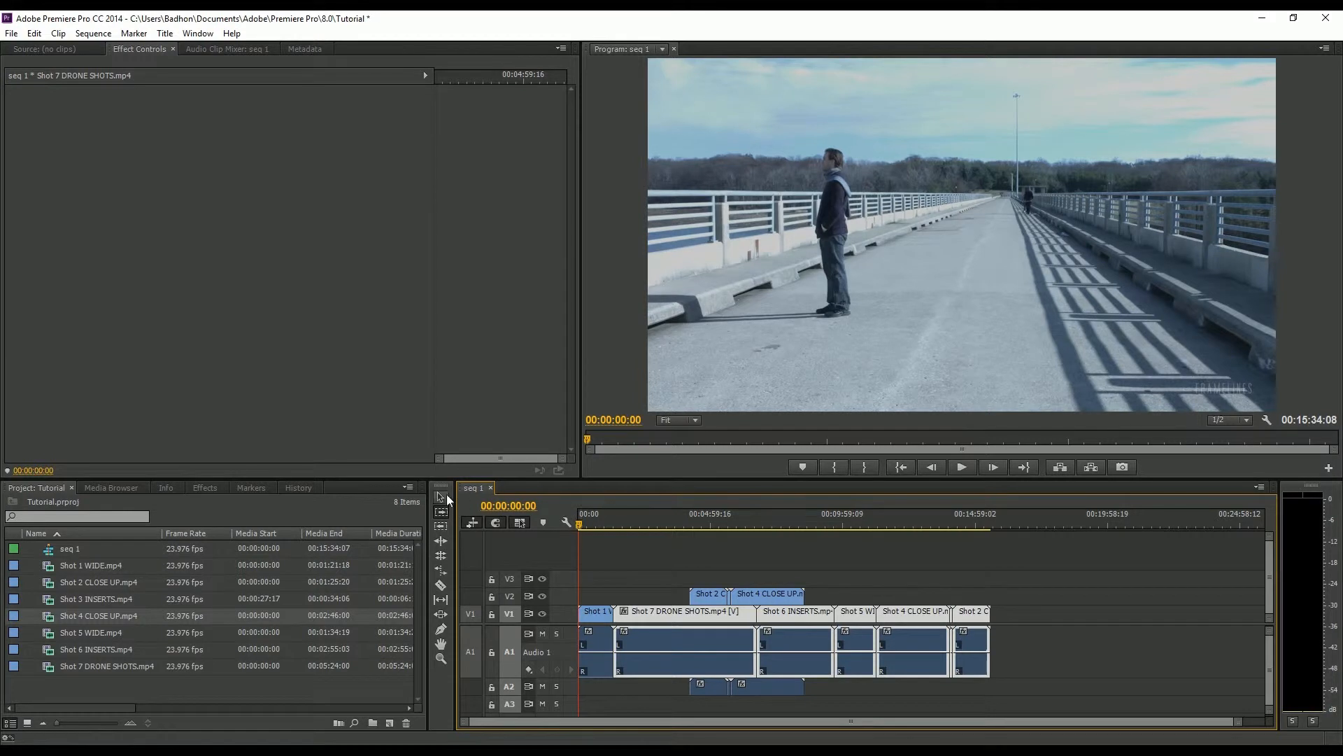
click(610, 574)
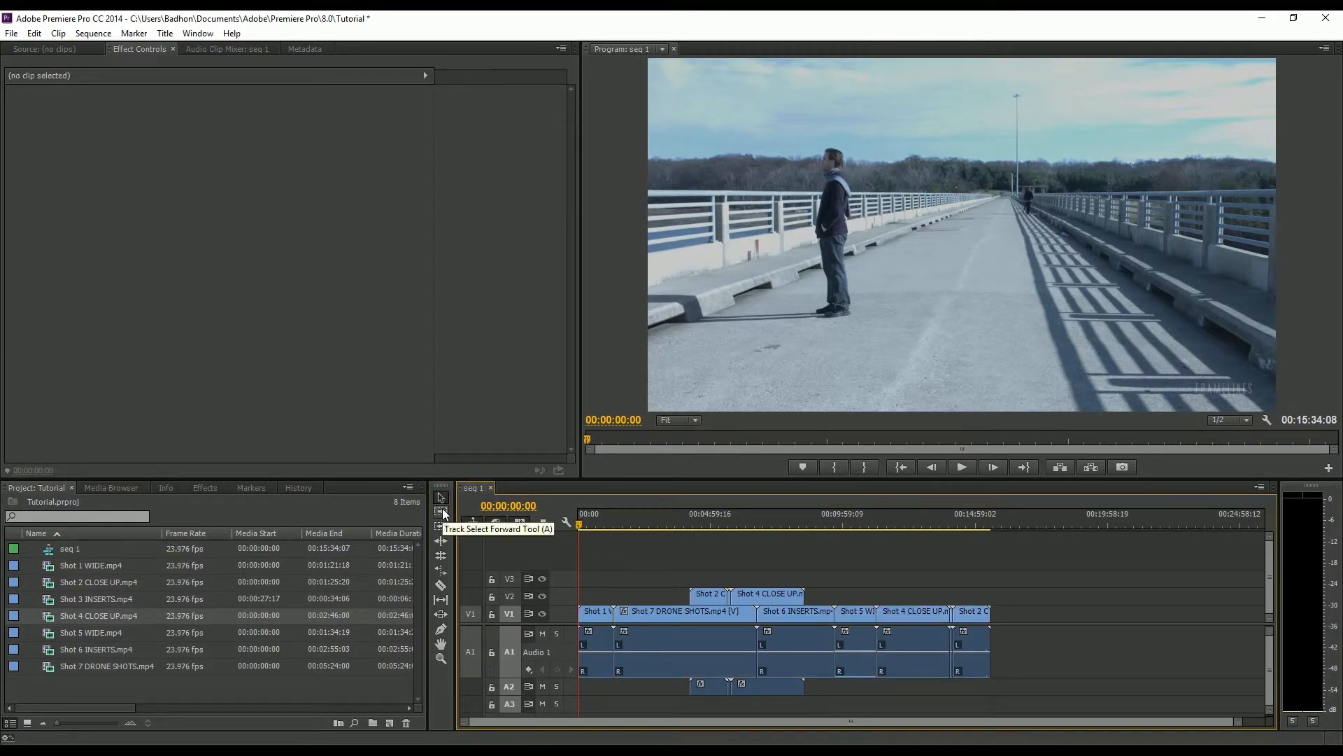
click(441, 513)
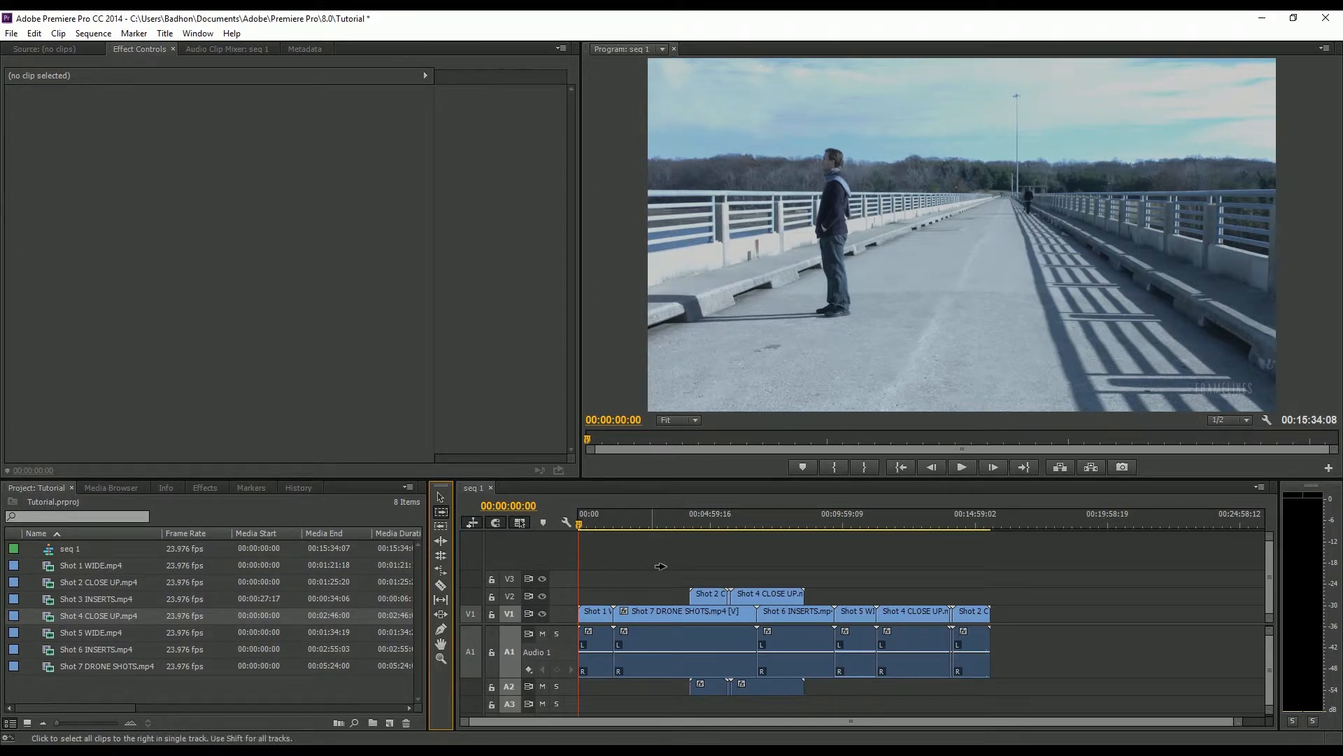
click(671, 617)
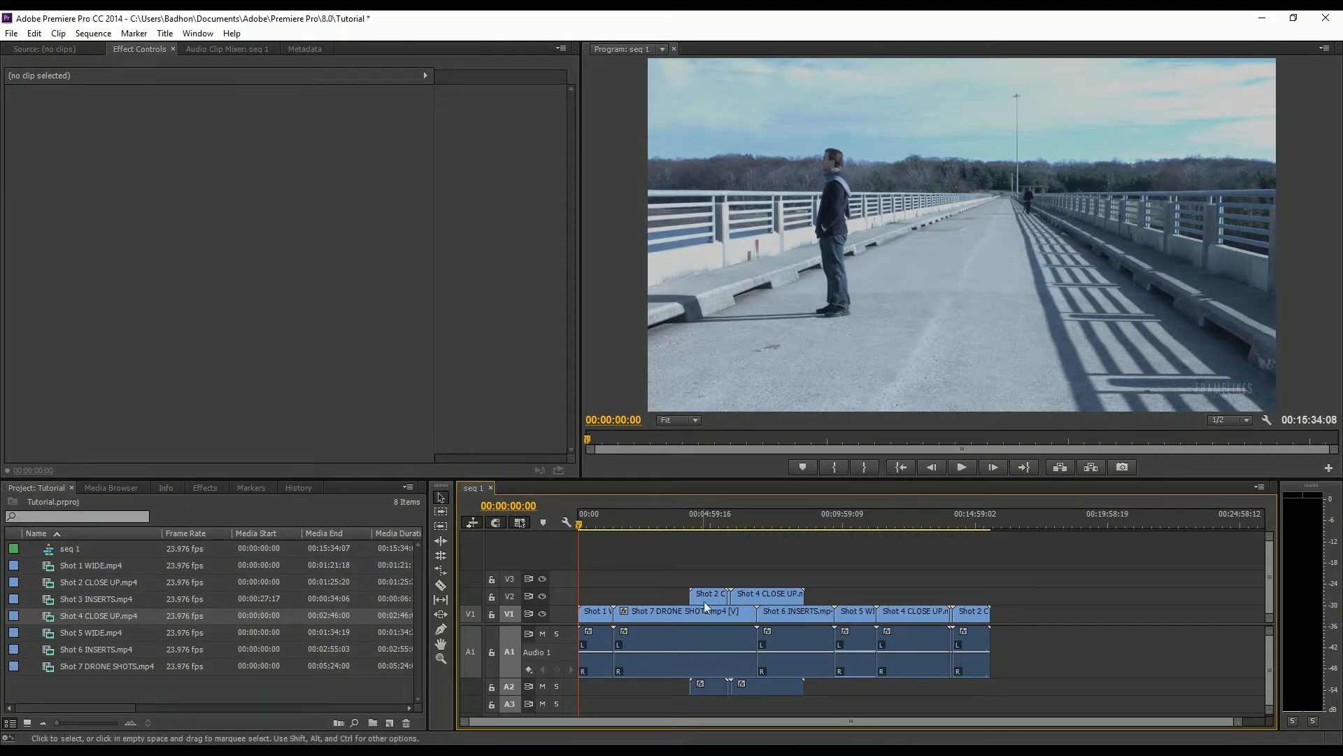
Delete the Shot 2 CLOSE UP and Shot 4 CLOSE UP clips from the V2 and A2 tracks.
drag(682, 578, 779, 602)
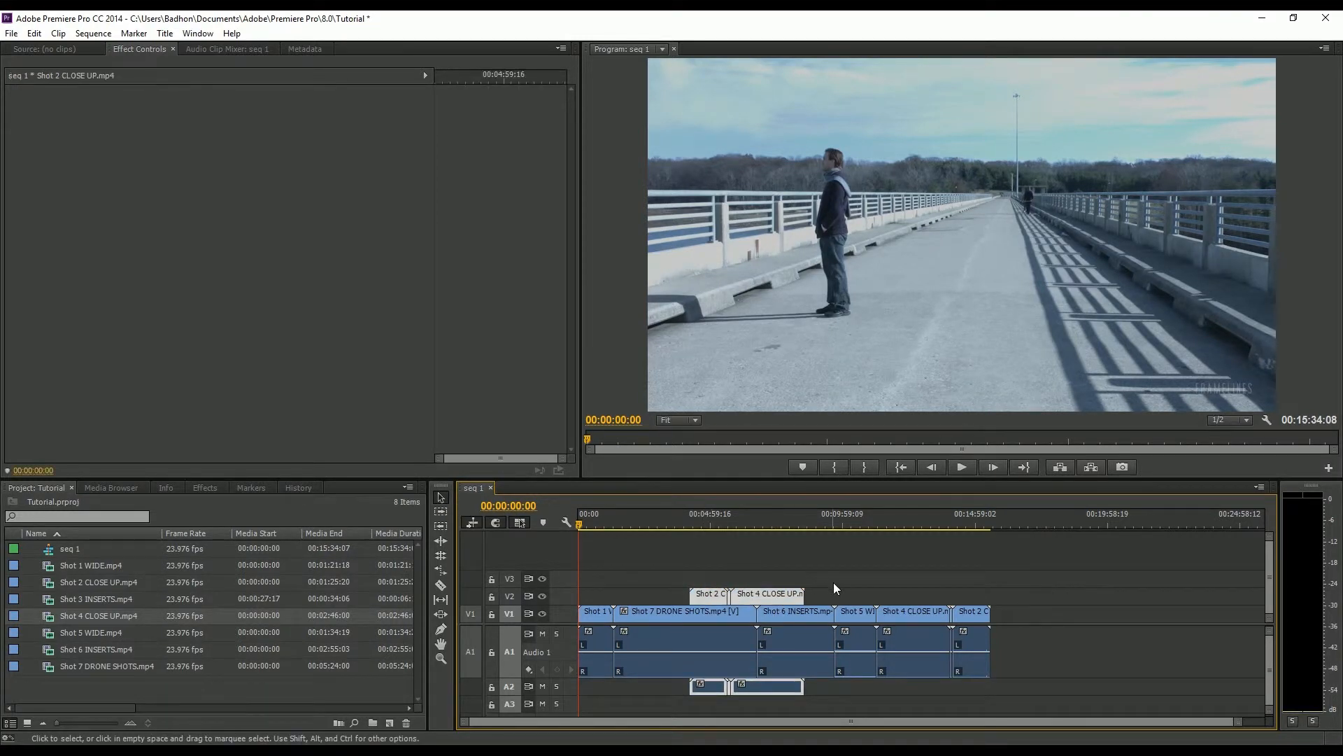
key(Delete)
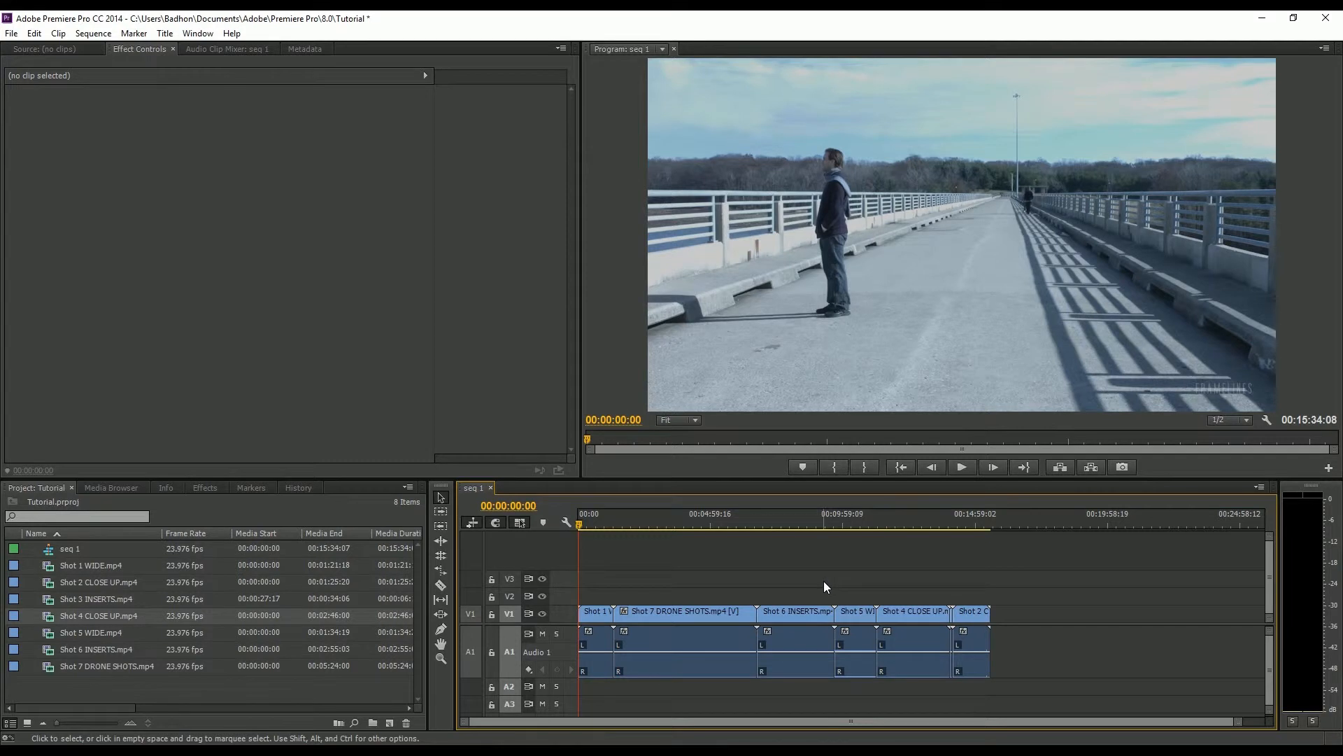
Trim both ends of the Shot 7 DRONE SHOTS and Shot 6 INSERTS clips inward on V1, leaving gaps around them.
click(739, 614)
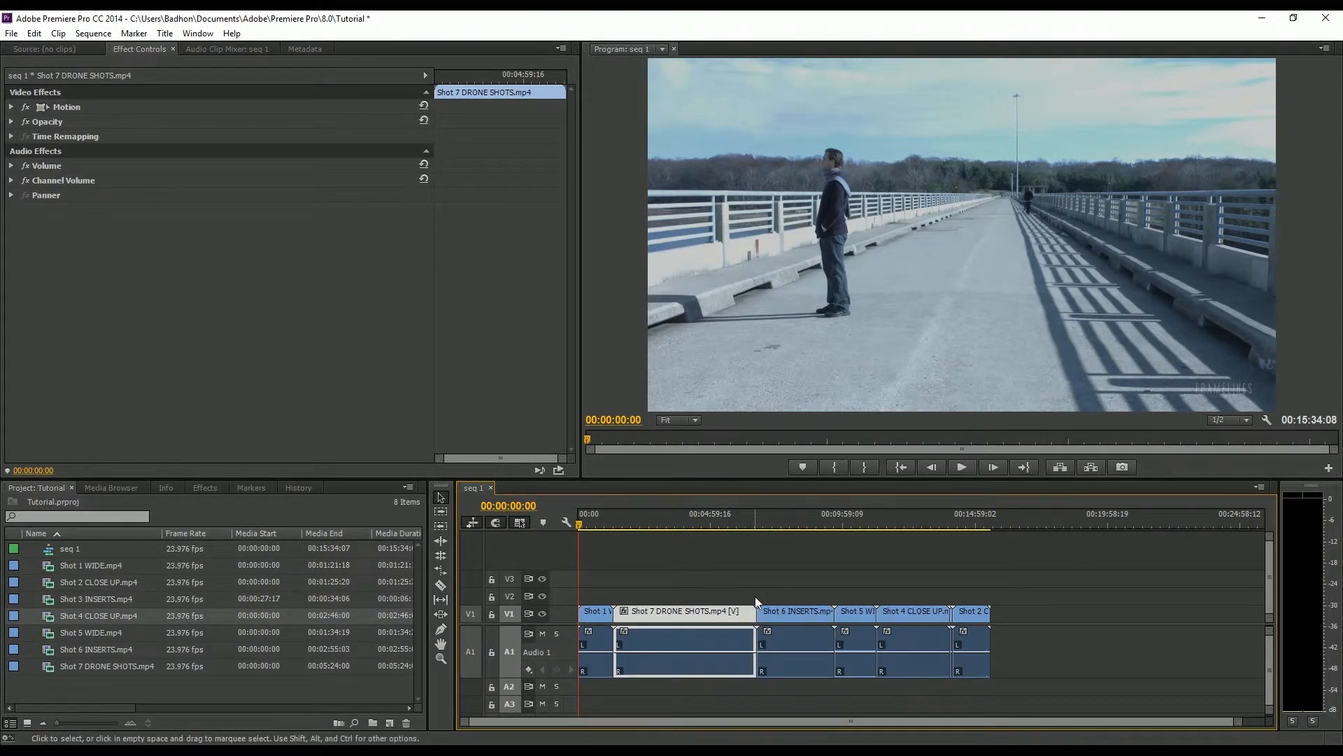
drag(757, 619, 750, 621)
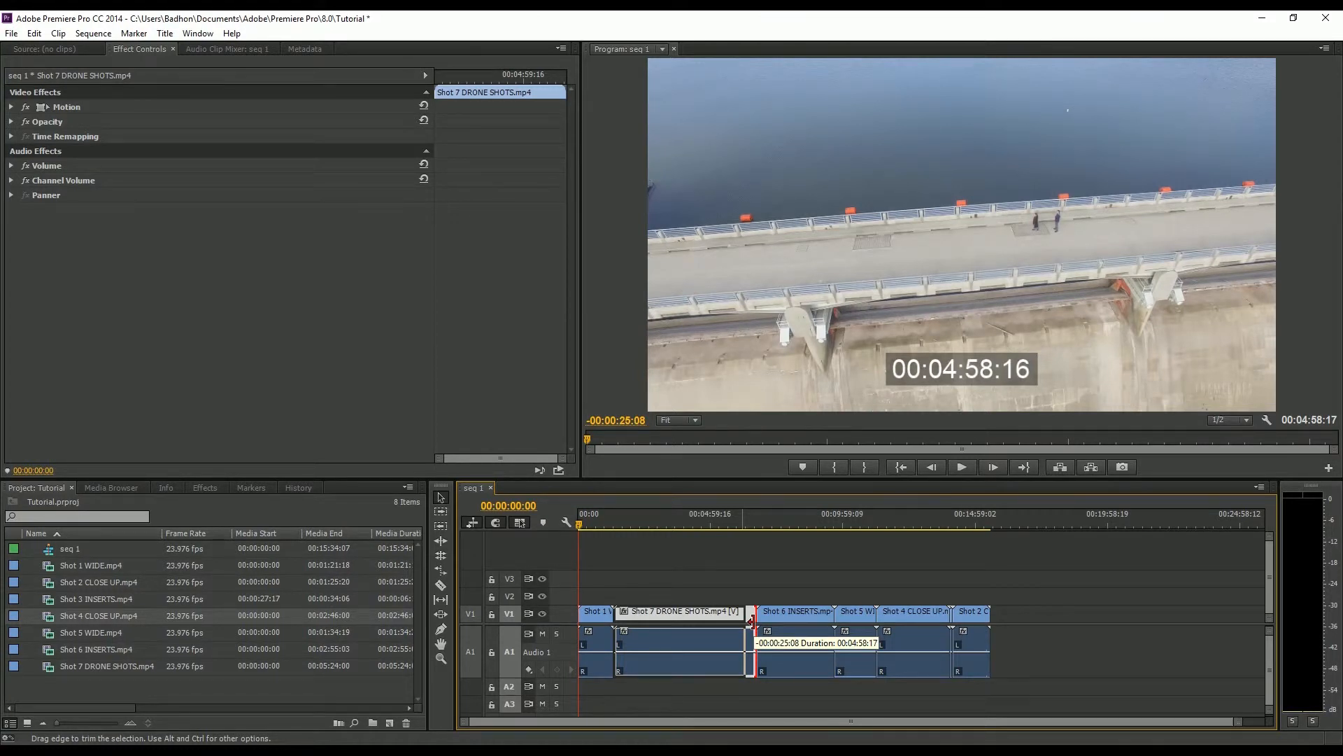
drag(752, 620, 722, 623)
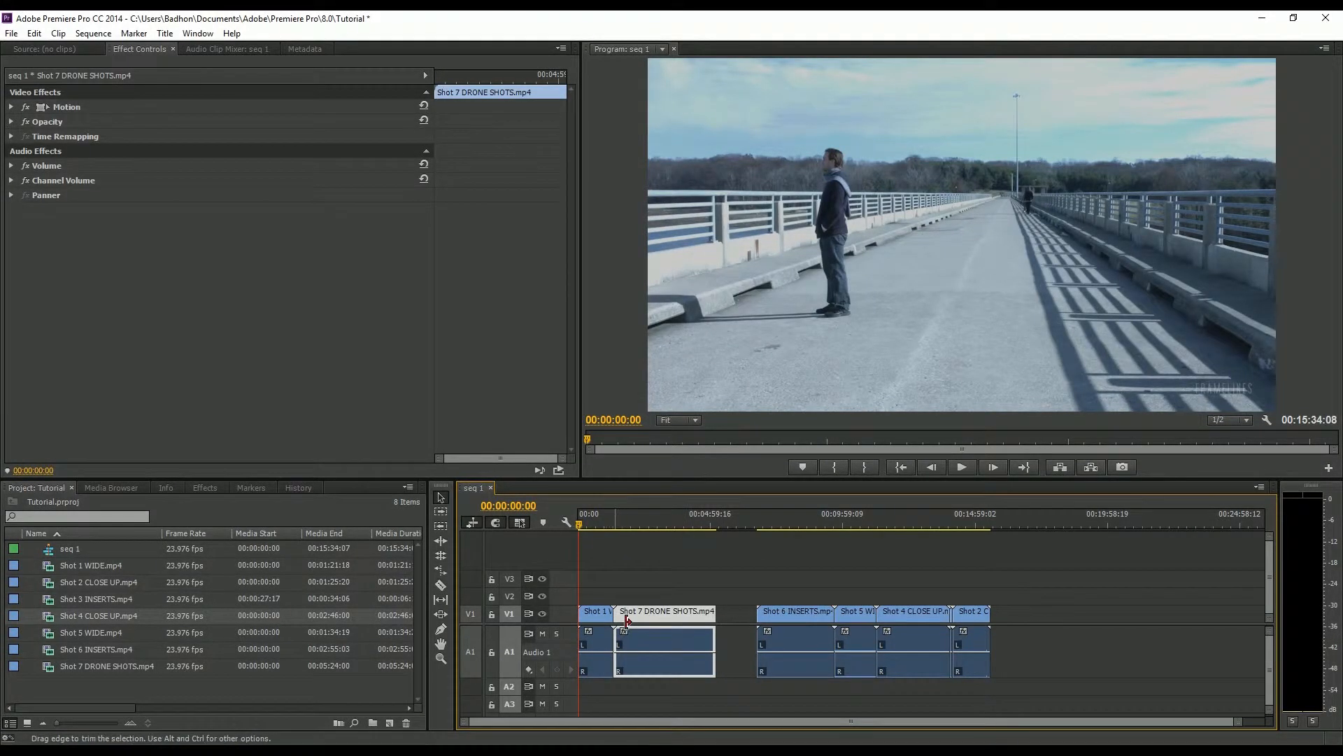
drag(617, 620, 651, 623)
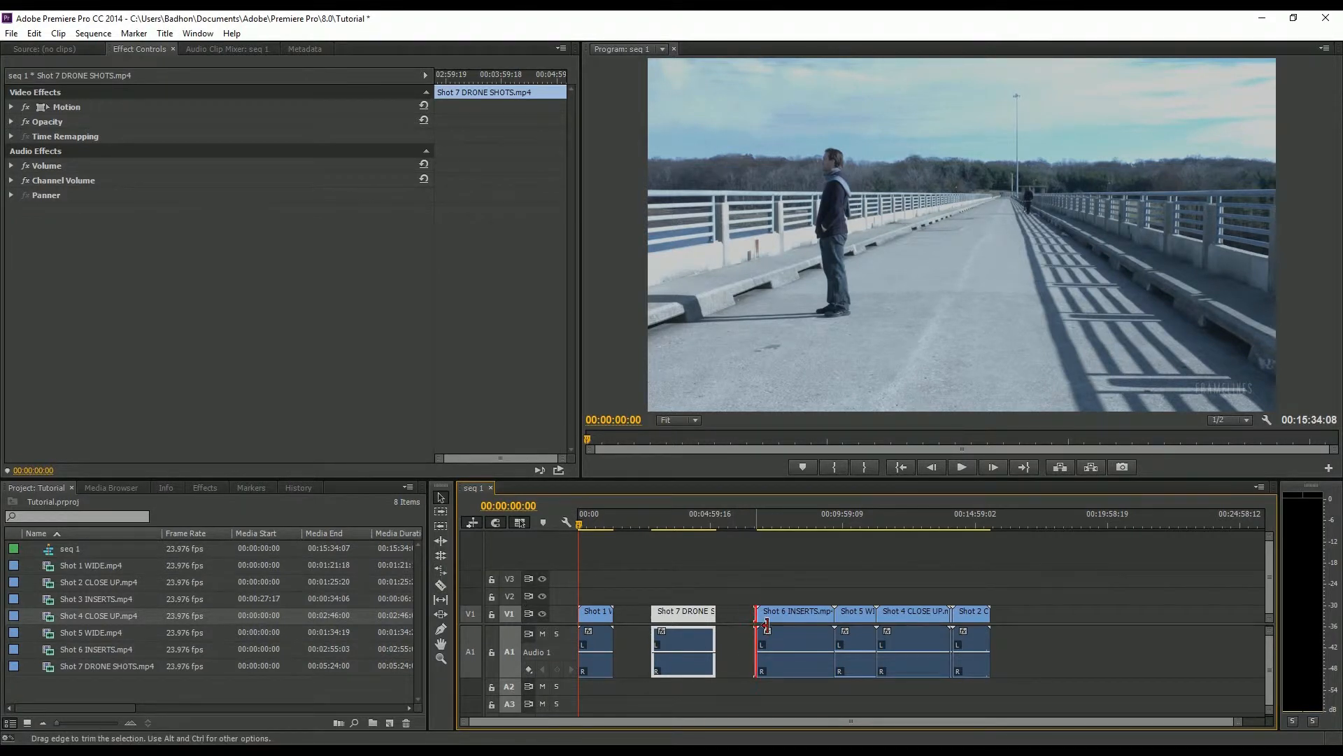
click(770, 624)
drag(772, 624, 815, 618)
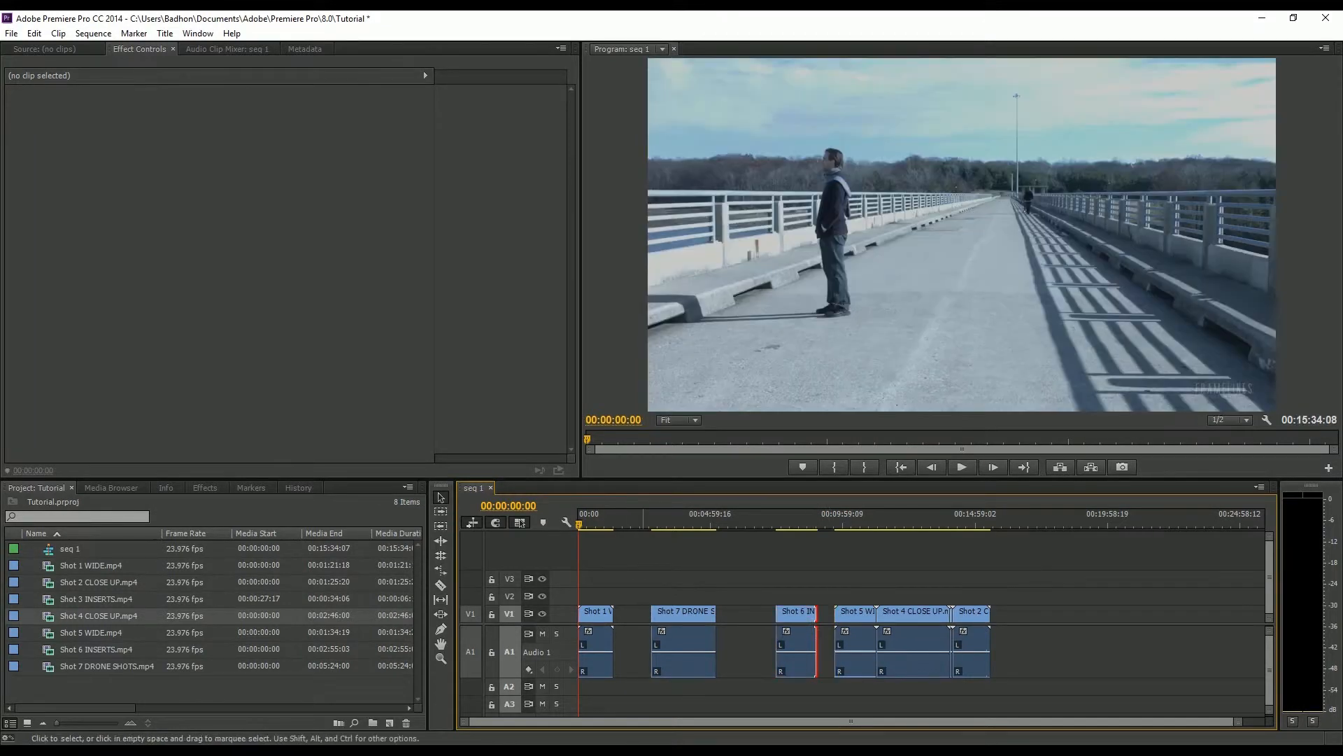
Ripple-delete the gaps before Shot 7 DRONE SHOTS, between Shot 7 and Shot 6 INSERTS, and before Shot 5 WIDE.
click(631, 615)
right_click(631, 614)
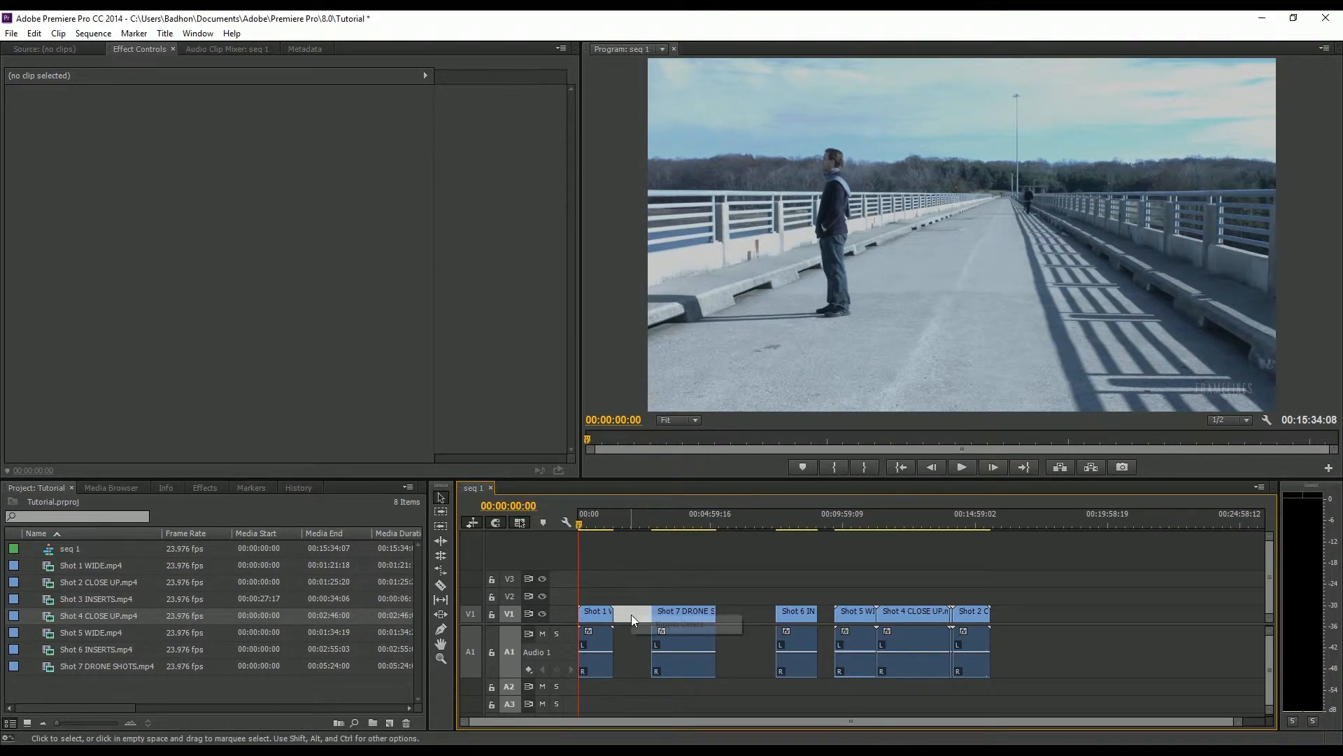
click(666, 628)
click(700, 617)
key(Delete)
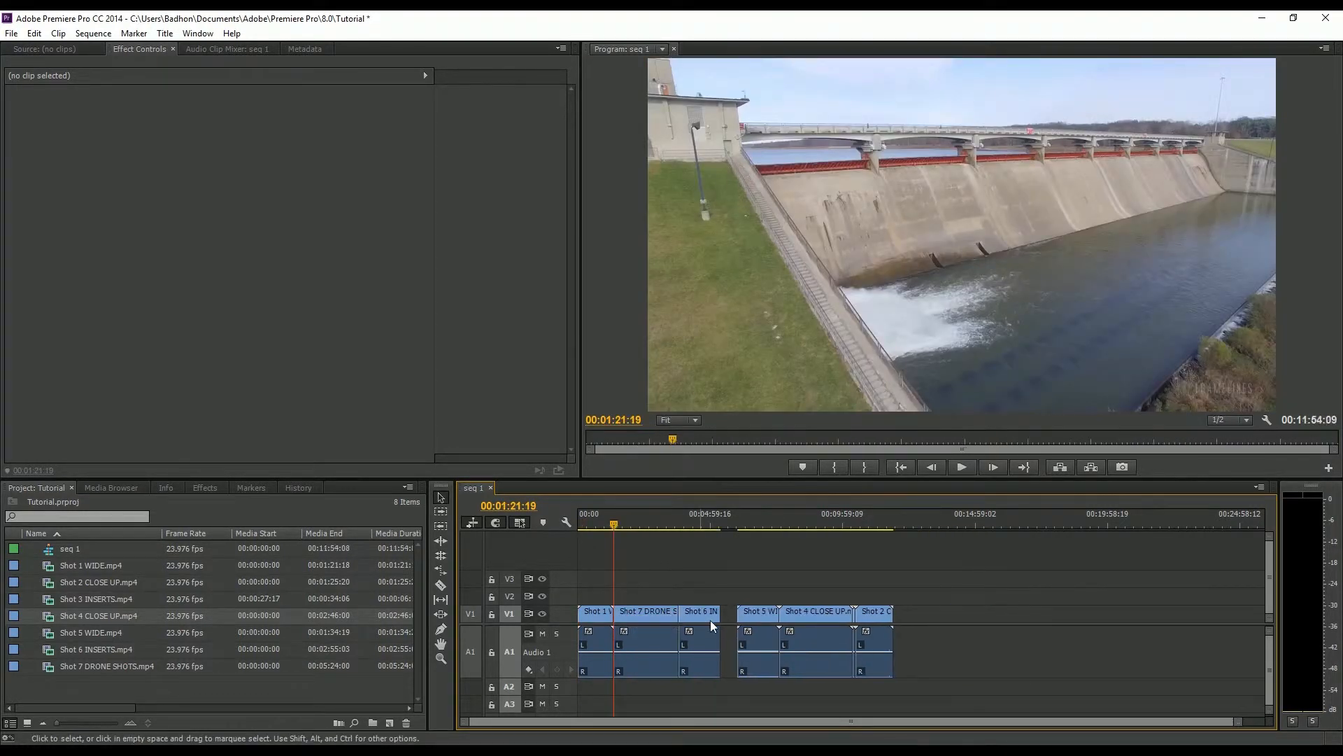
click(732, 616)
key(Delete)
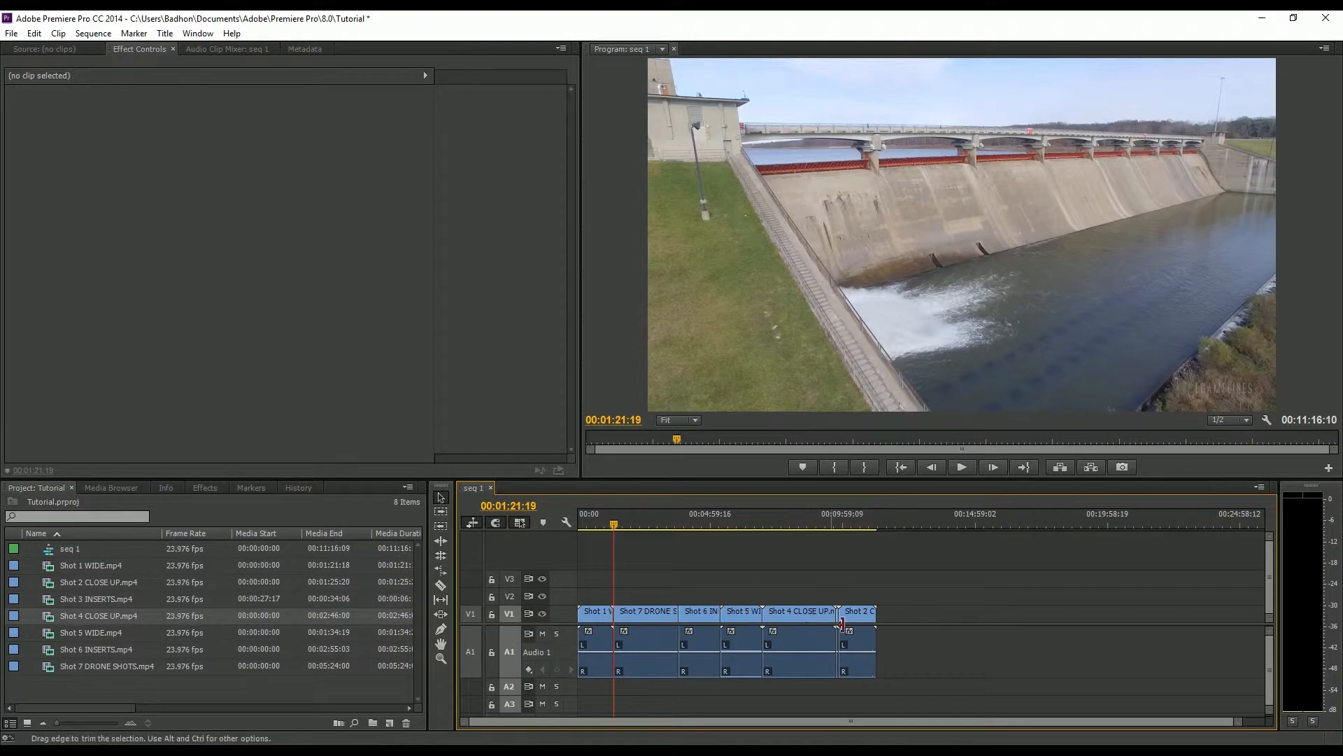
Shorten the end of the Shot 4 CLOSE UP clip and close the gap before Shot 2 CLOSE UP.
drag(837, 614, 796, 614)
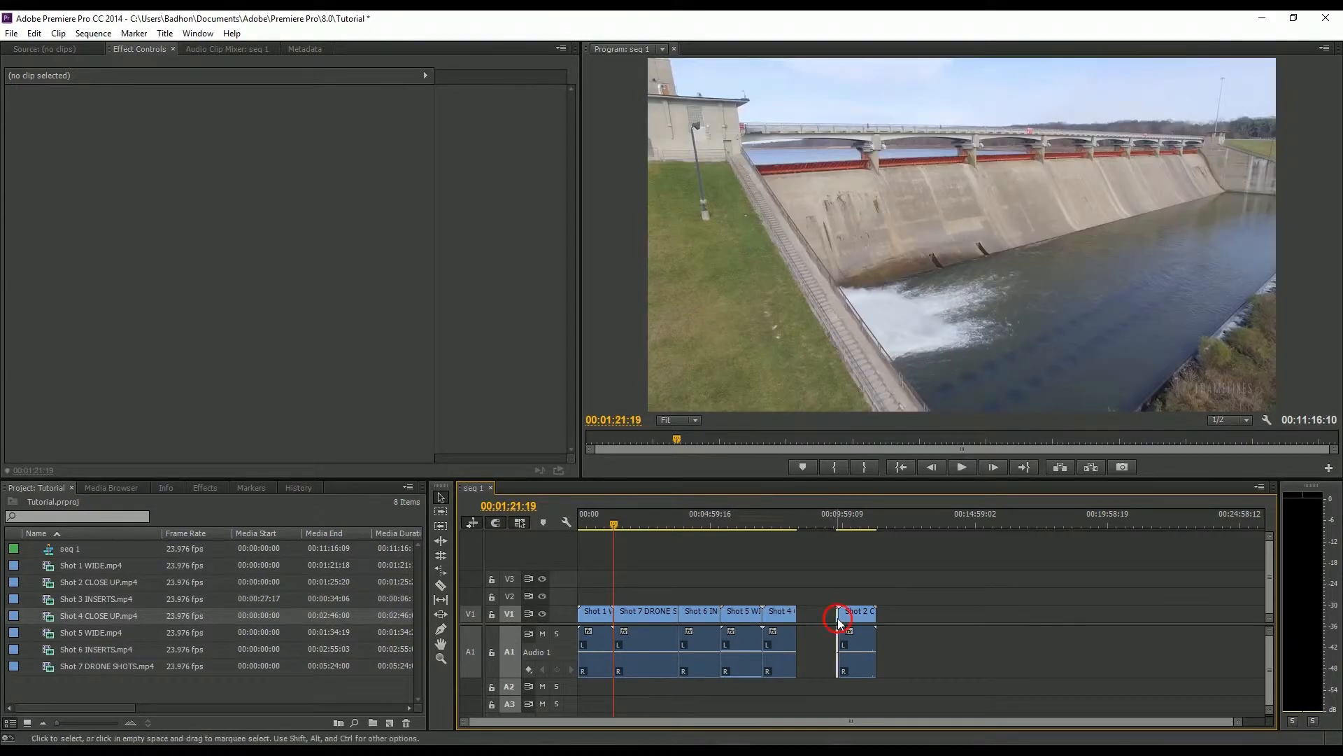
click(818, 614)
key(Delete)
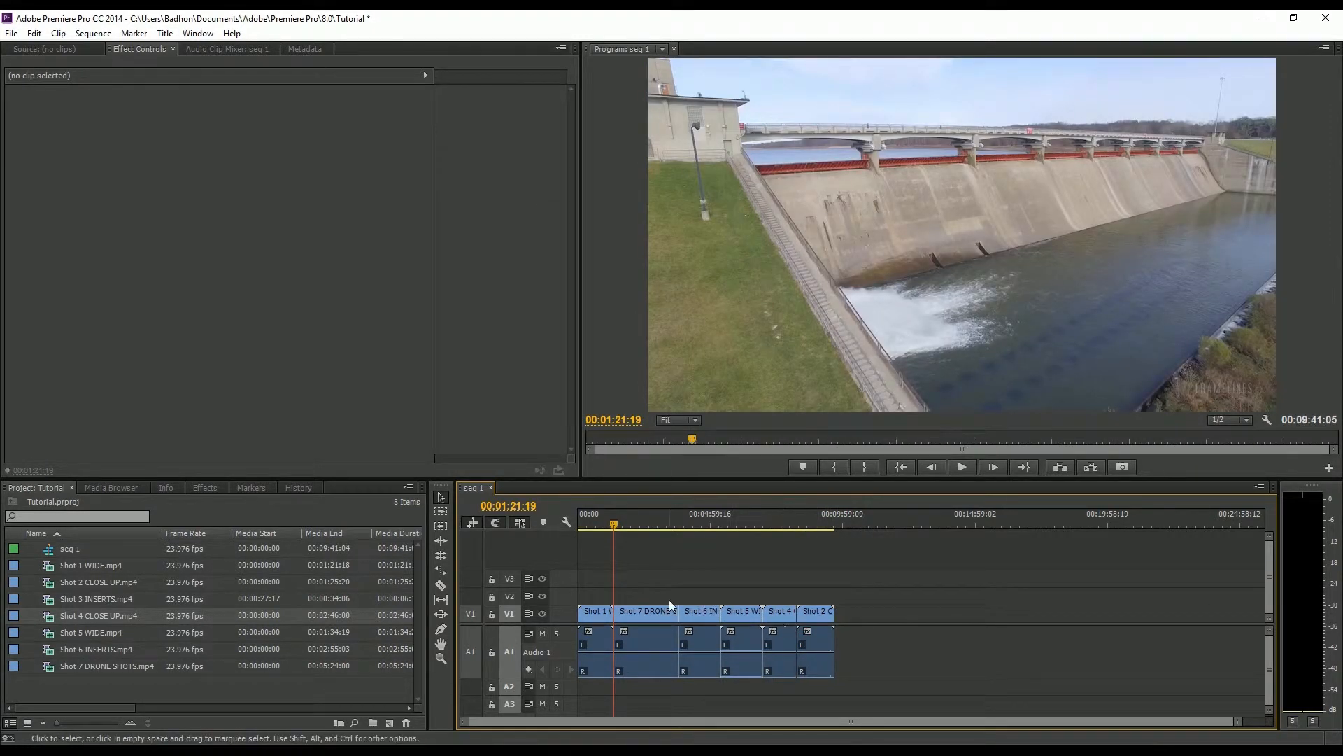
Trim about 17 seconds off the end of Shot 1 WIDE with Ripple Edit so the trailing clips follow.
click(441, 541)
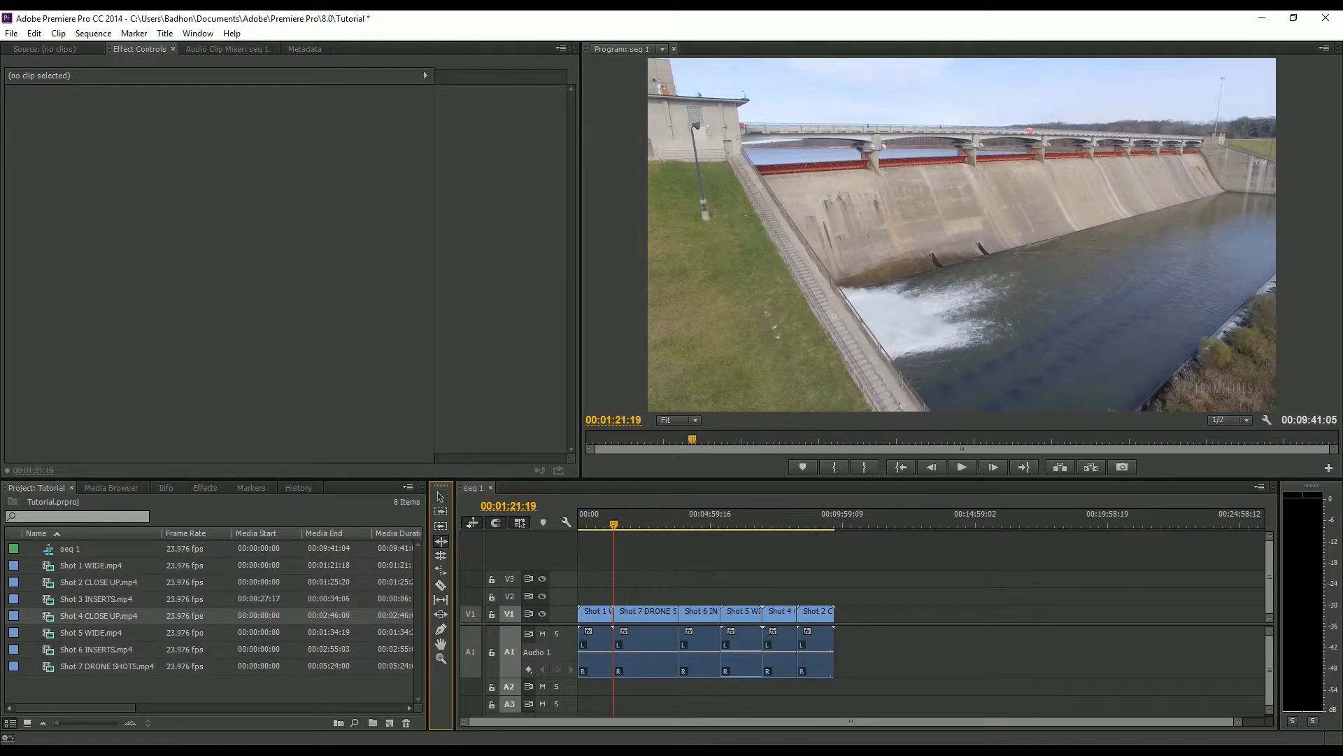
key(equal)
key(equal)
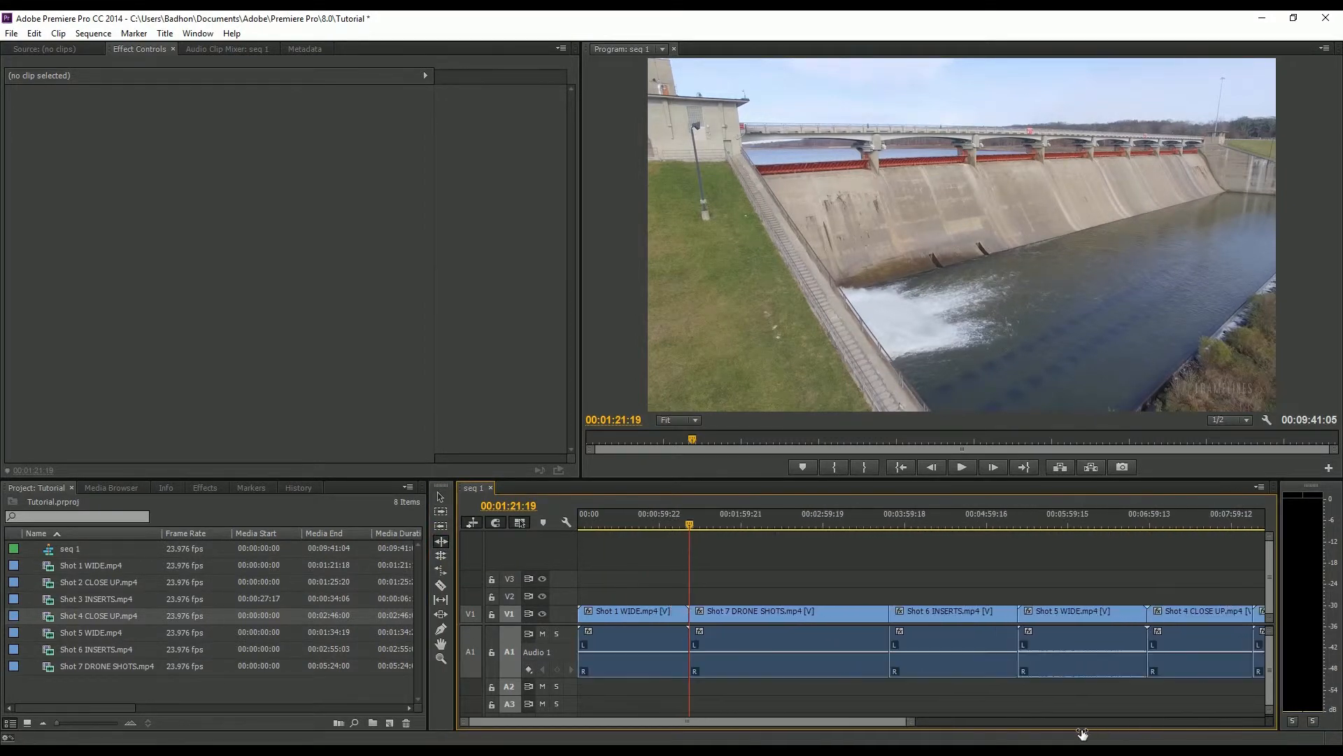
click(603, 521)
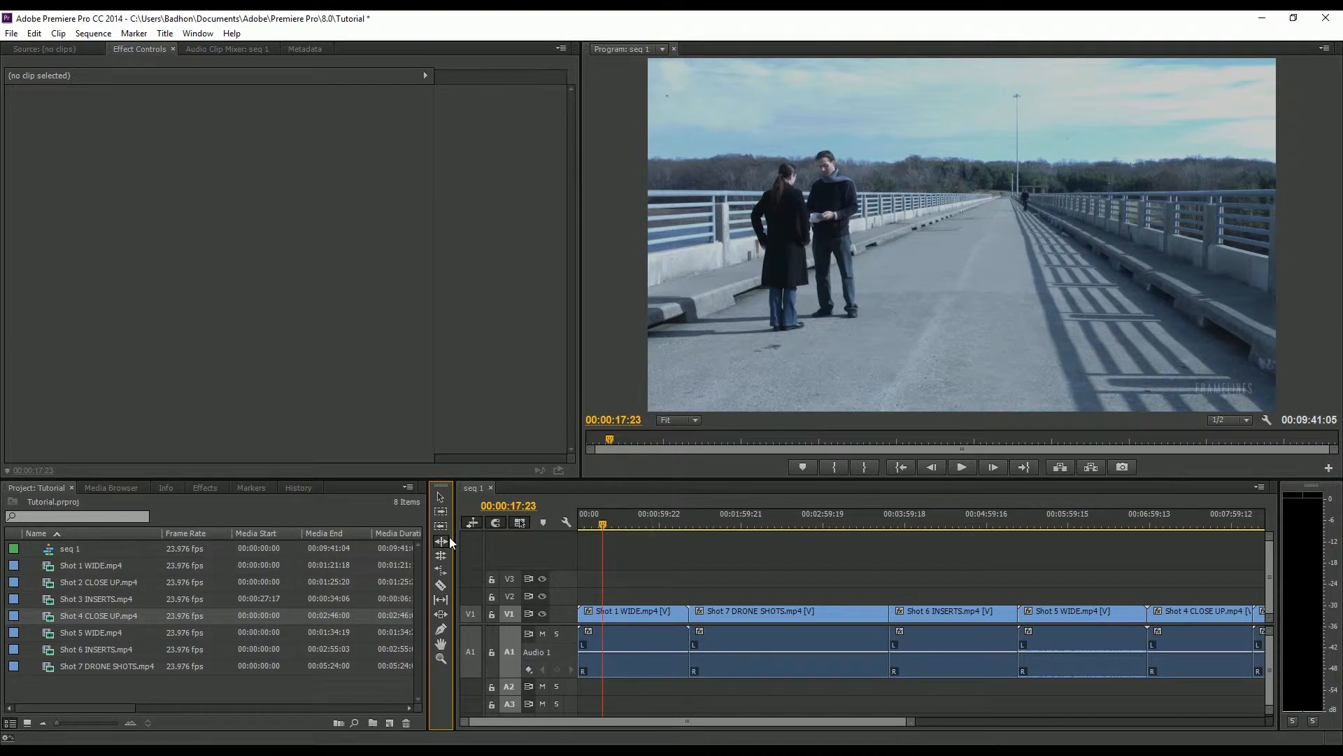
click(697, 624)
drag(698, 625, 667, 625)
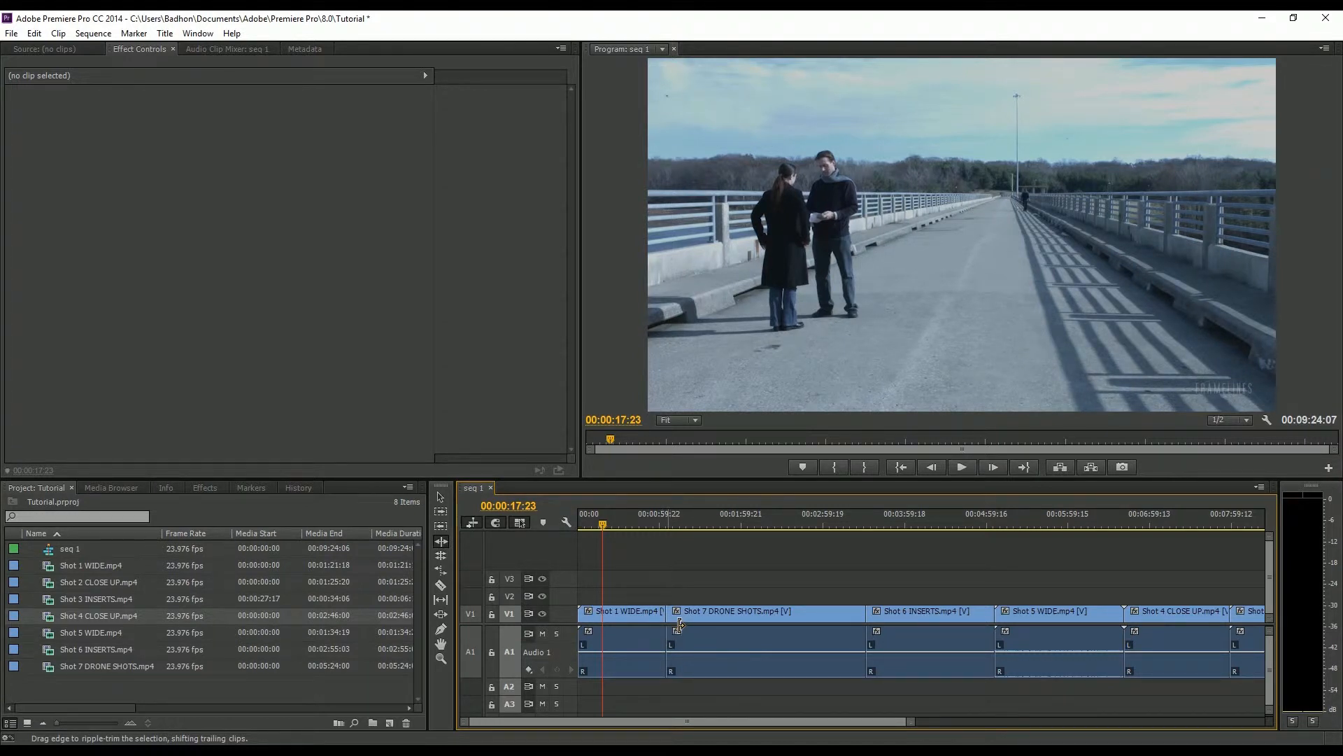
Ripple-trim about 26 seconds off the start of Shot 7 DRONE SHOTS and another 26 seconds off the end of Shot 1 WIDE.
click(679, 625)
drag(679, 625, 714, 620)
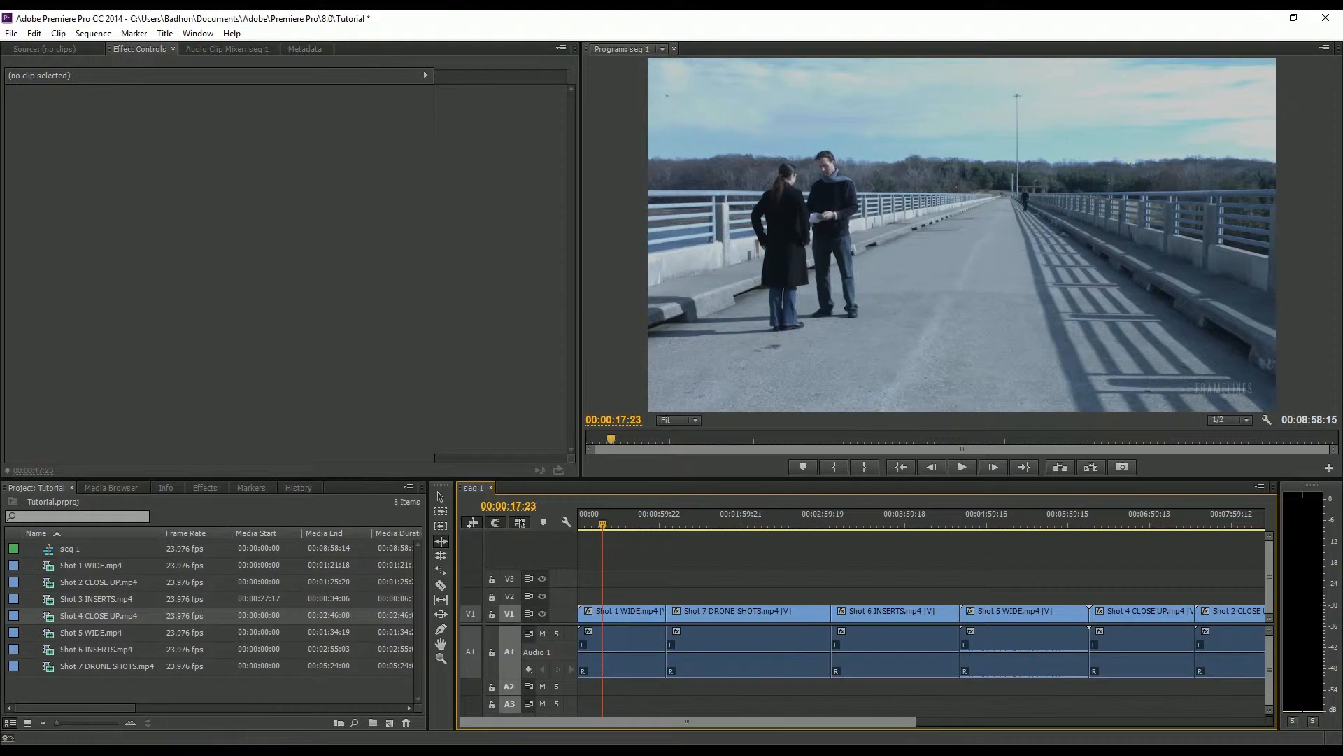
drag(911, 722, 1001, 721)
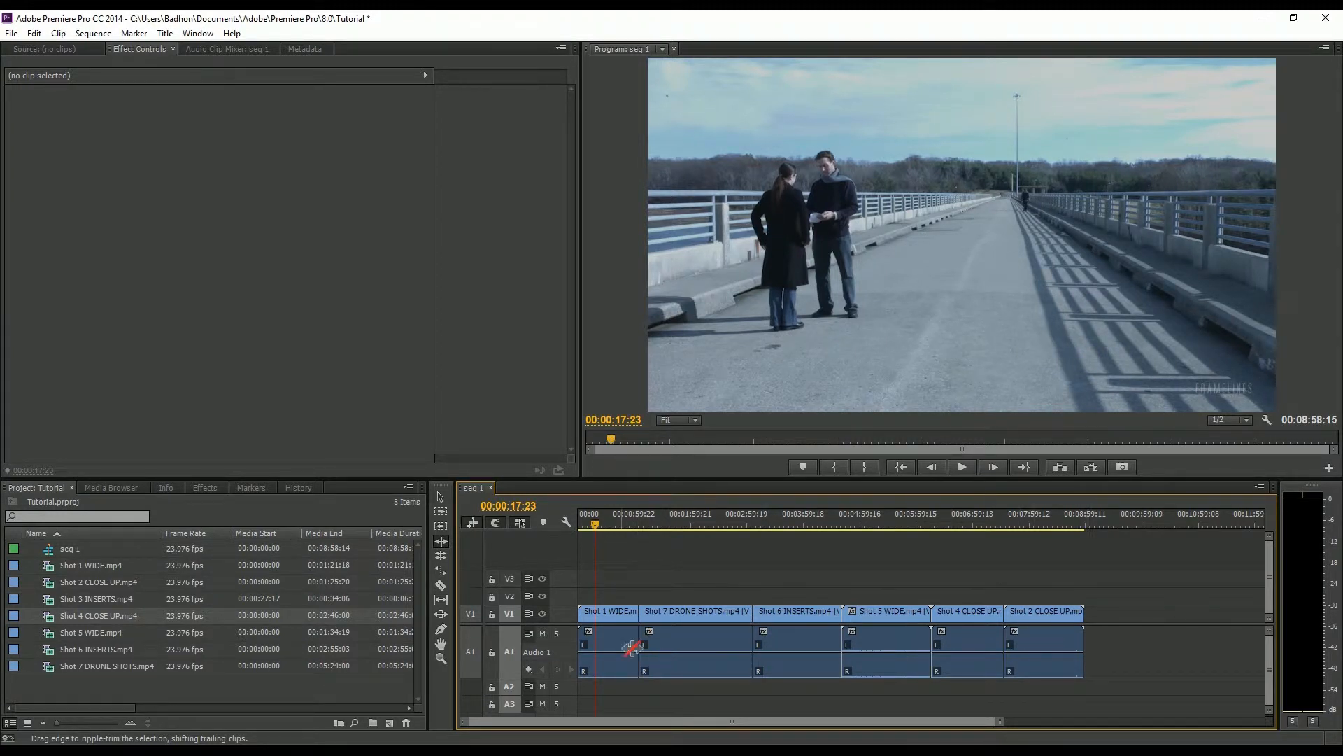
drag(647, 627, 614, 626)
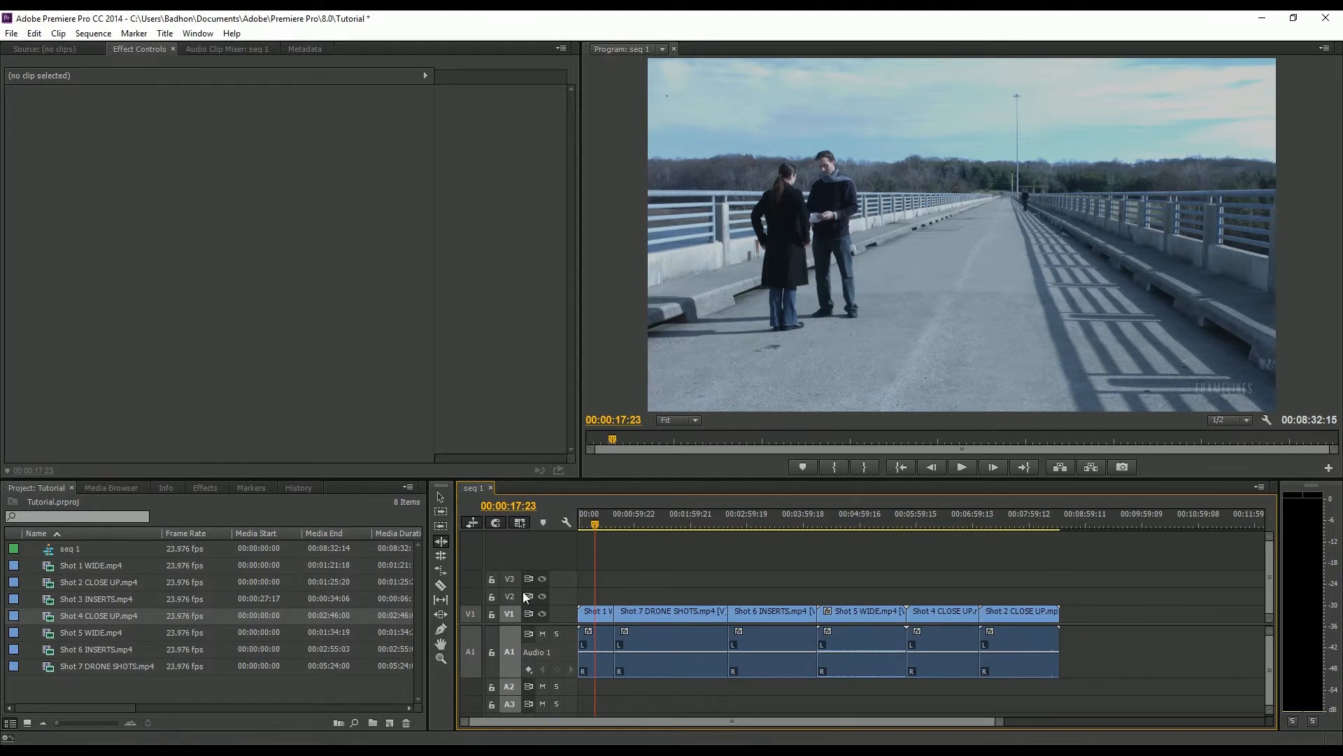
Roll the cut between Shot 1 WIDE and Shot 7 DRONE SHOTS later, and extend Shot 1's end about 19 seconds with Ripple Edit.
click(441, 558)
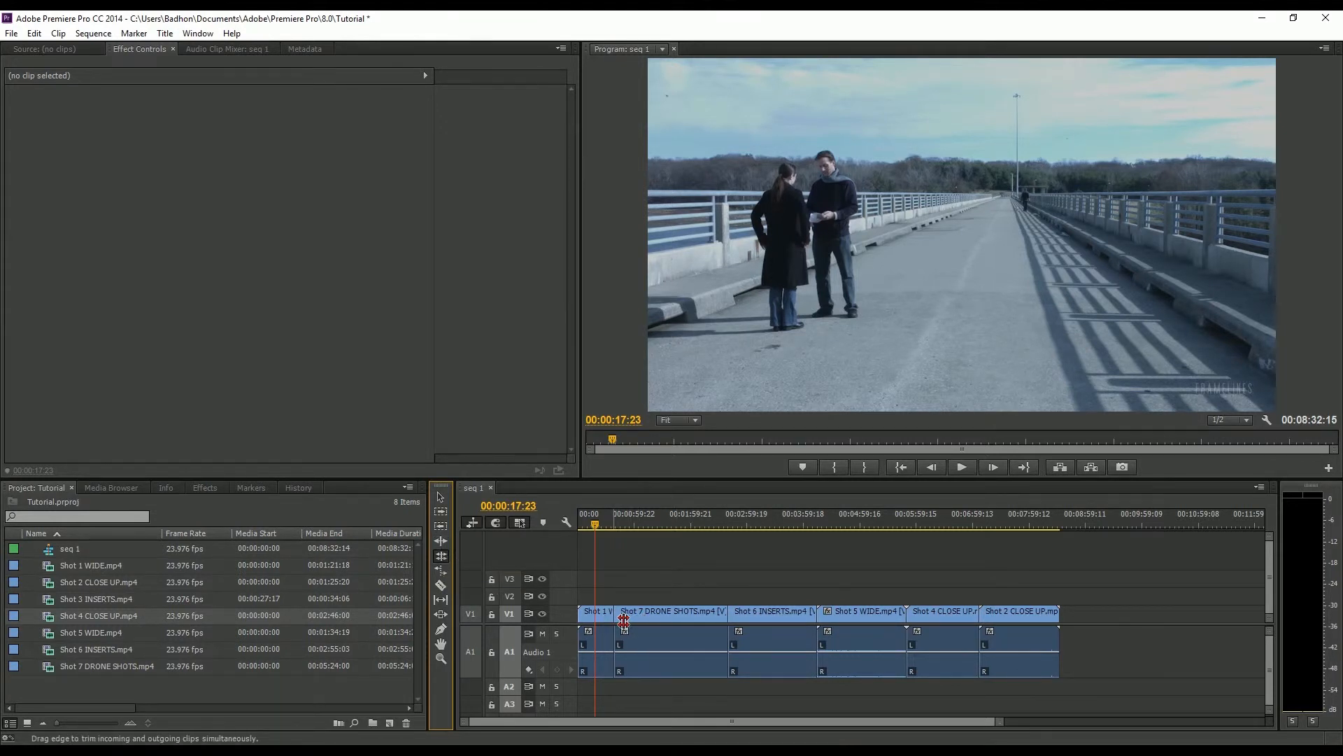
drag(623, 621, 638, 620)
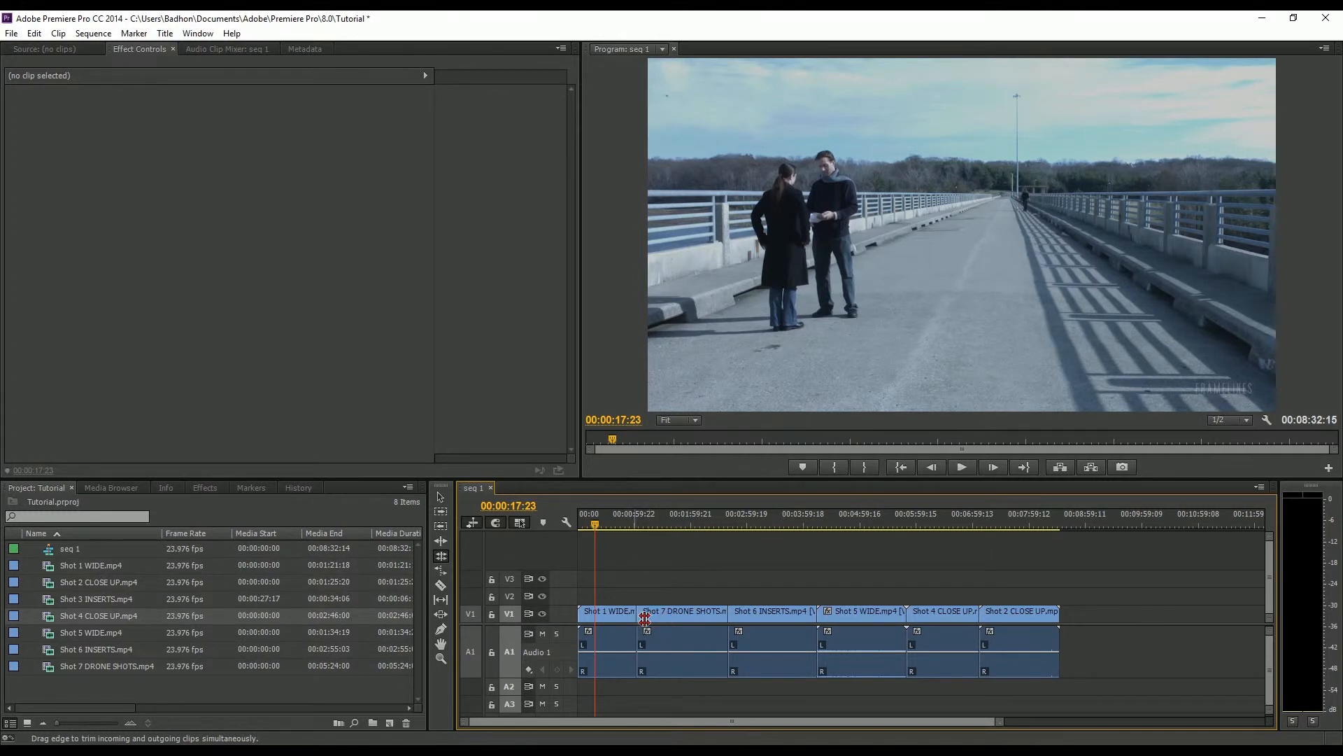
click(441, 543)
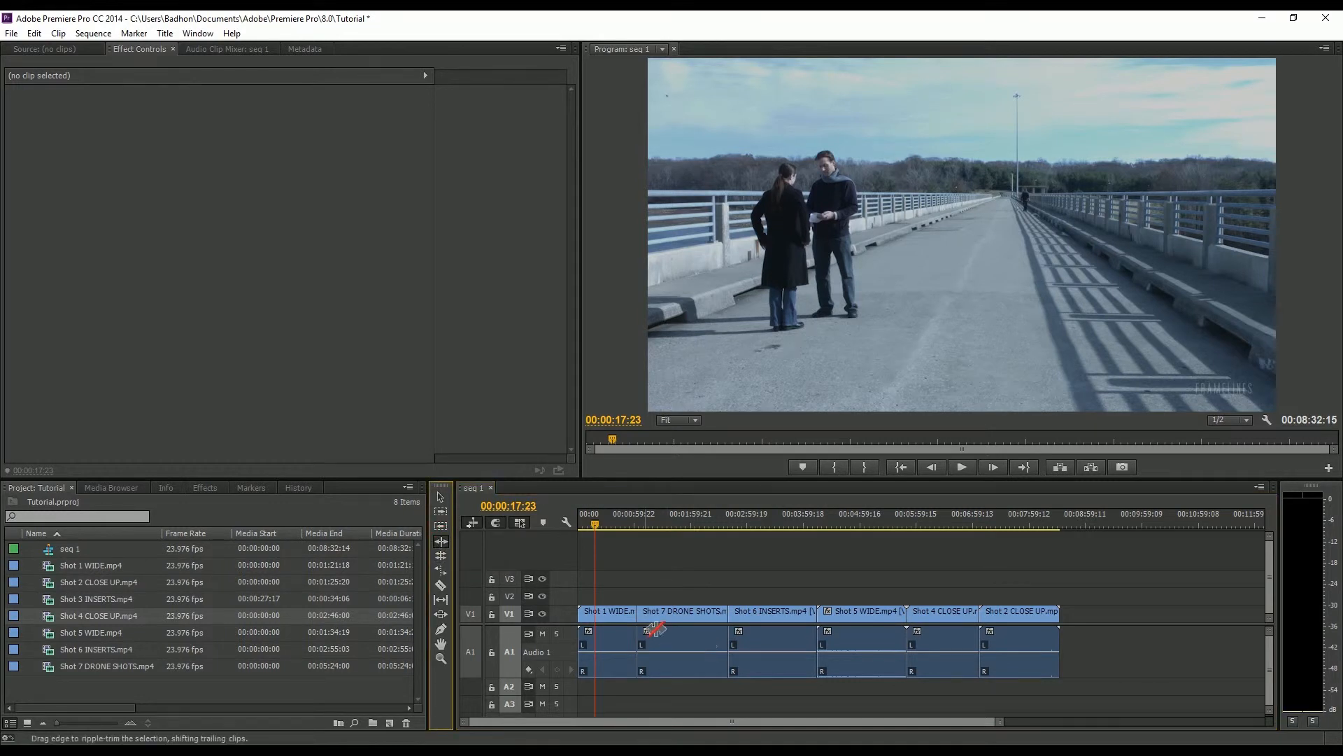
drag(645, 620, 664, 621)
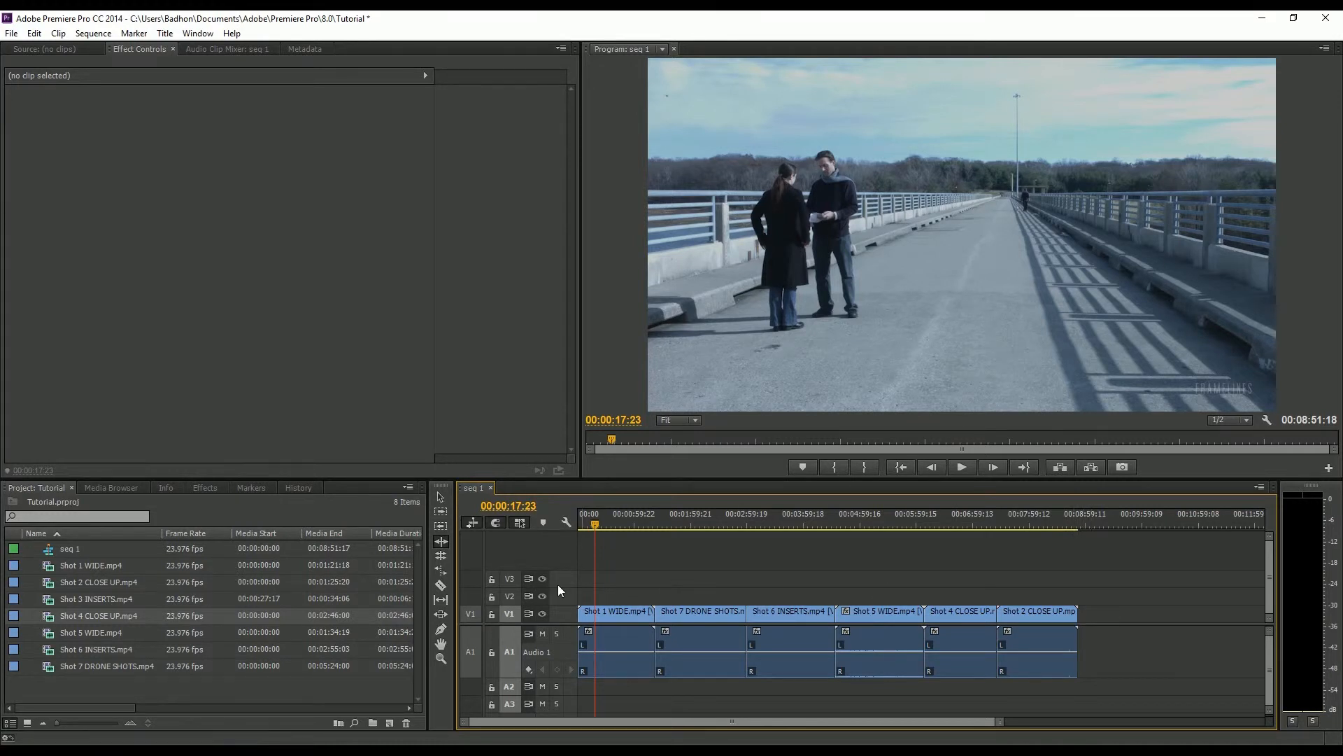
Move the cut between Shot 1 WIDE and Shot 7 DRONE SHOTS earlier with Rolling Edit, keeping the sequence length.
click(444, 557)
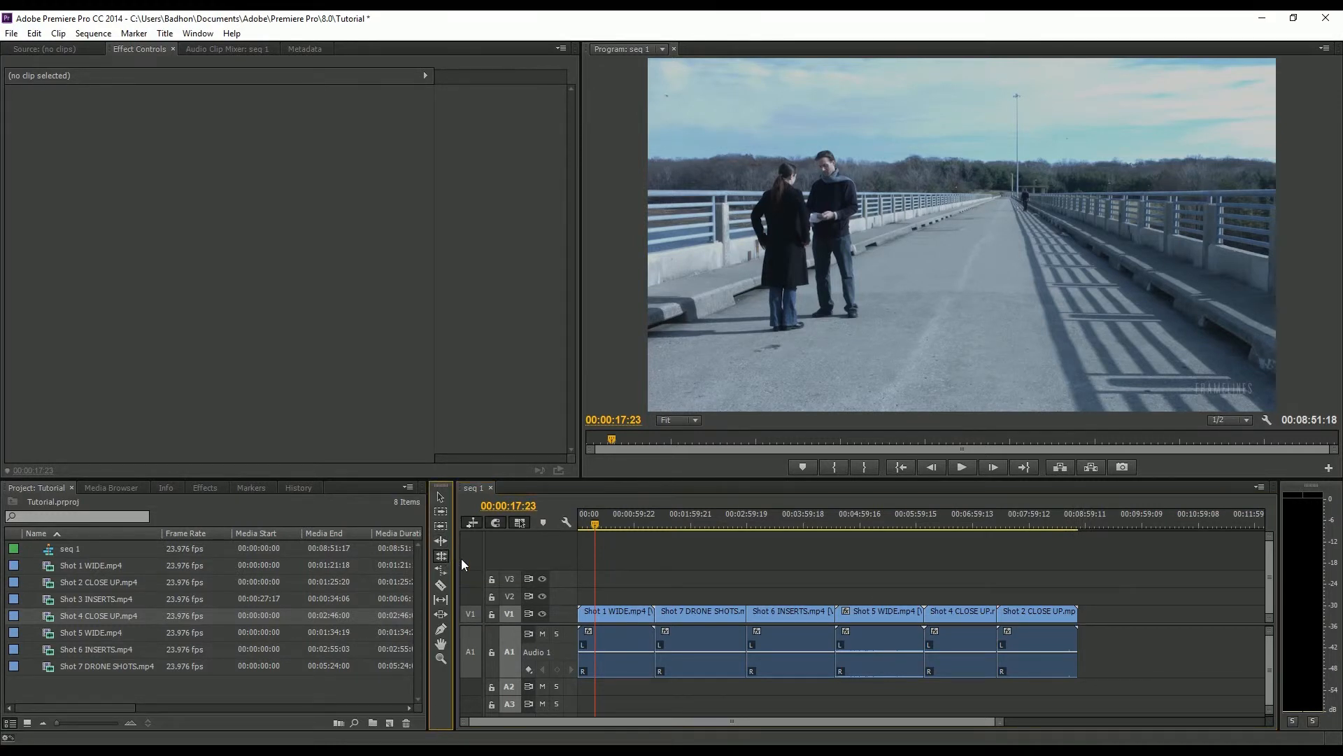
mouse_move(658, 624)
mouse_down()
mouse_move(682, 623)
mouse_move(634, 628)
mouse_up()
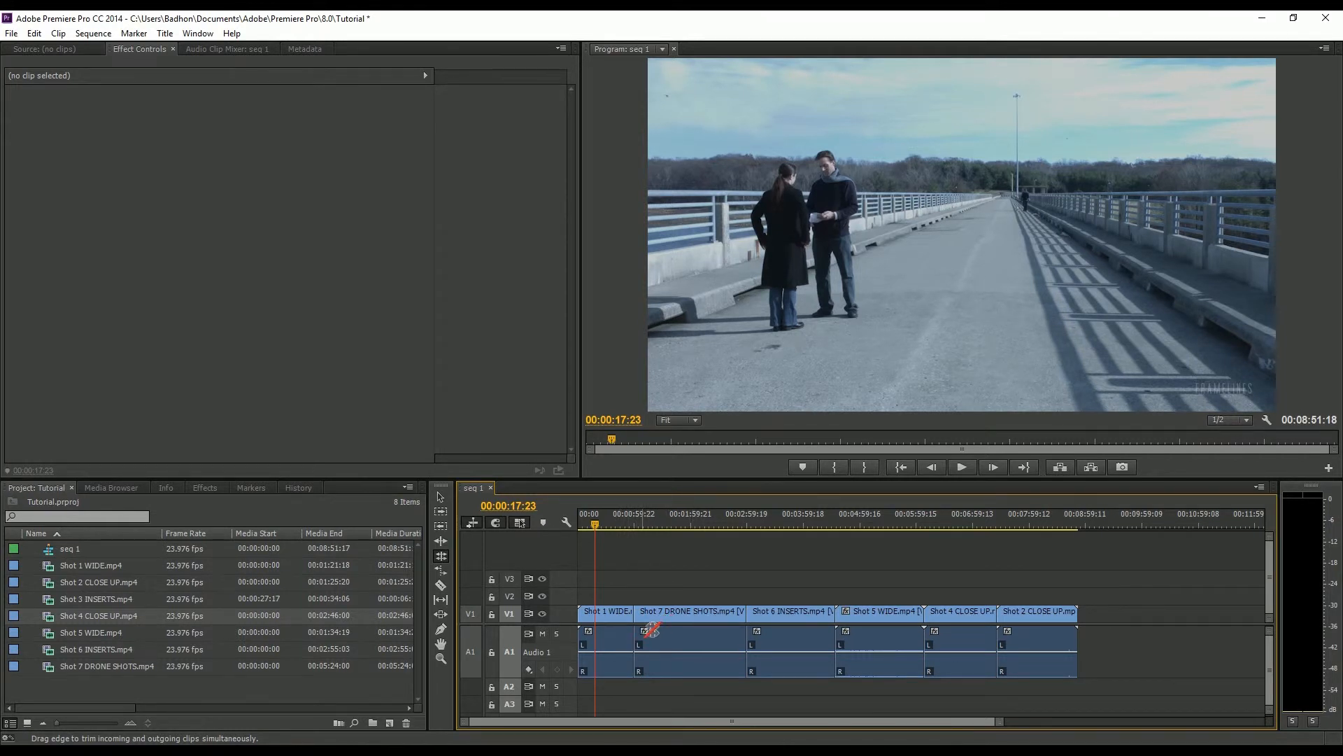
click(442, 558)
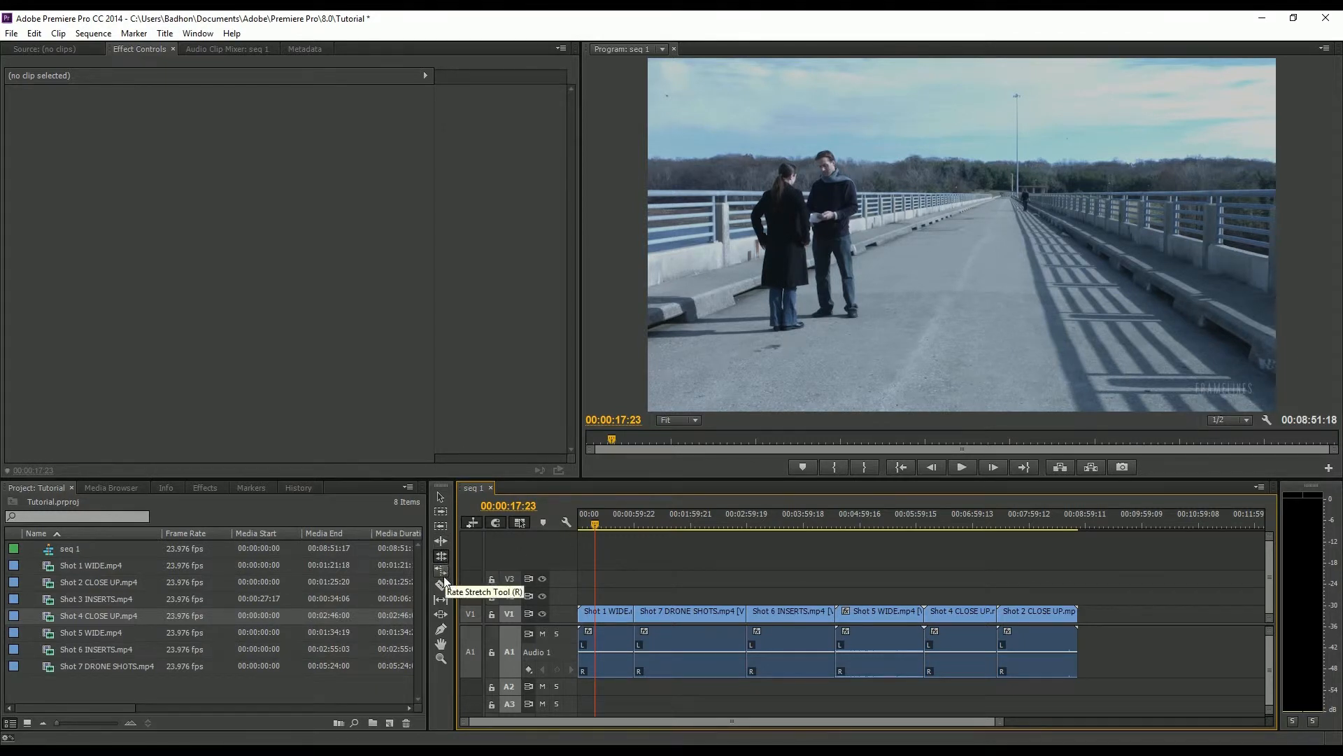
click(441, 497)
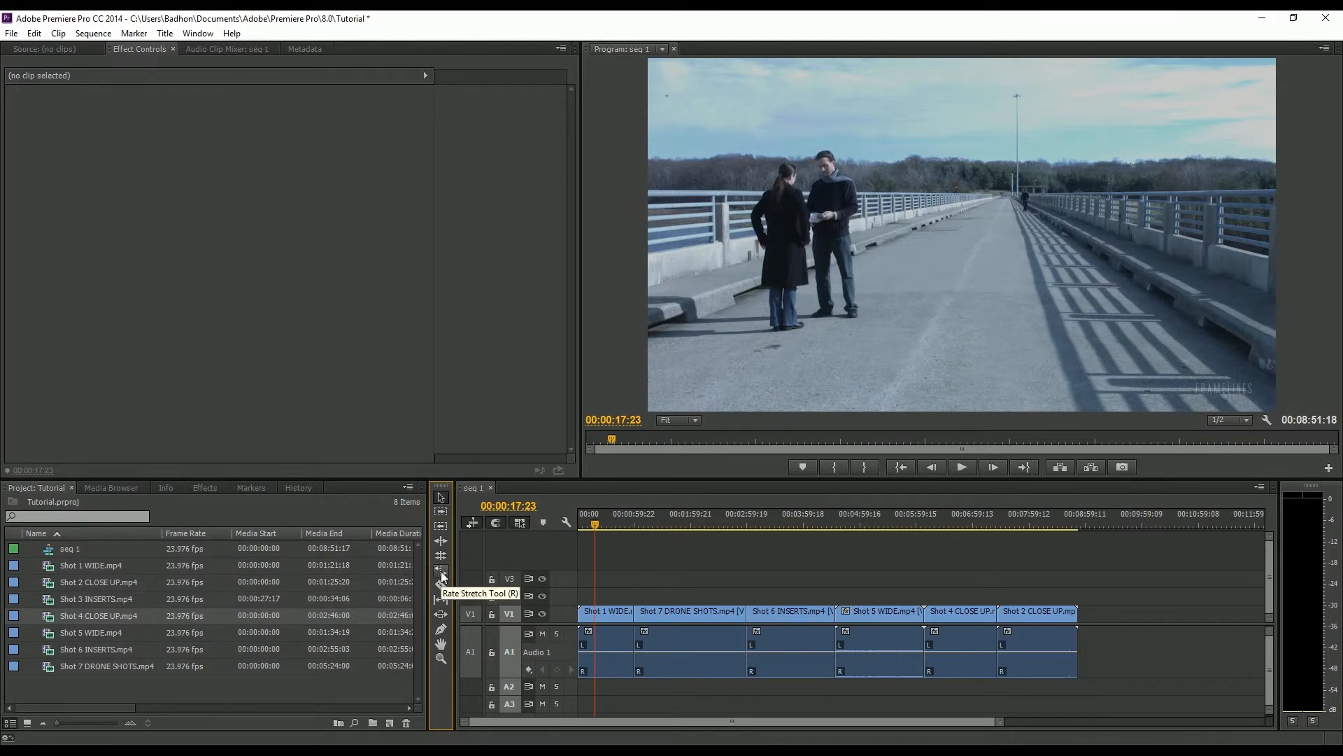
Try Rate Stretch on the end of Shot 2 CLOSE UP, slowing it to about 58%, speeding it to about 194%, then to about 120%.
click(442, 569)
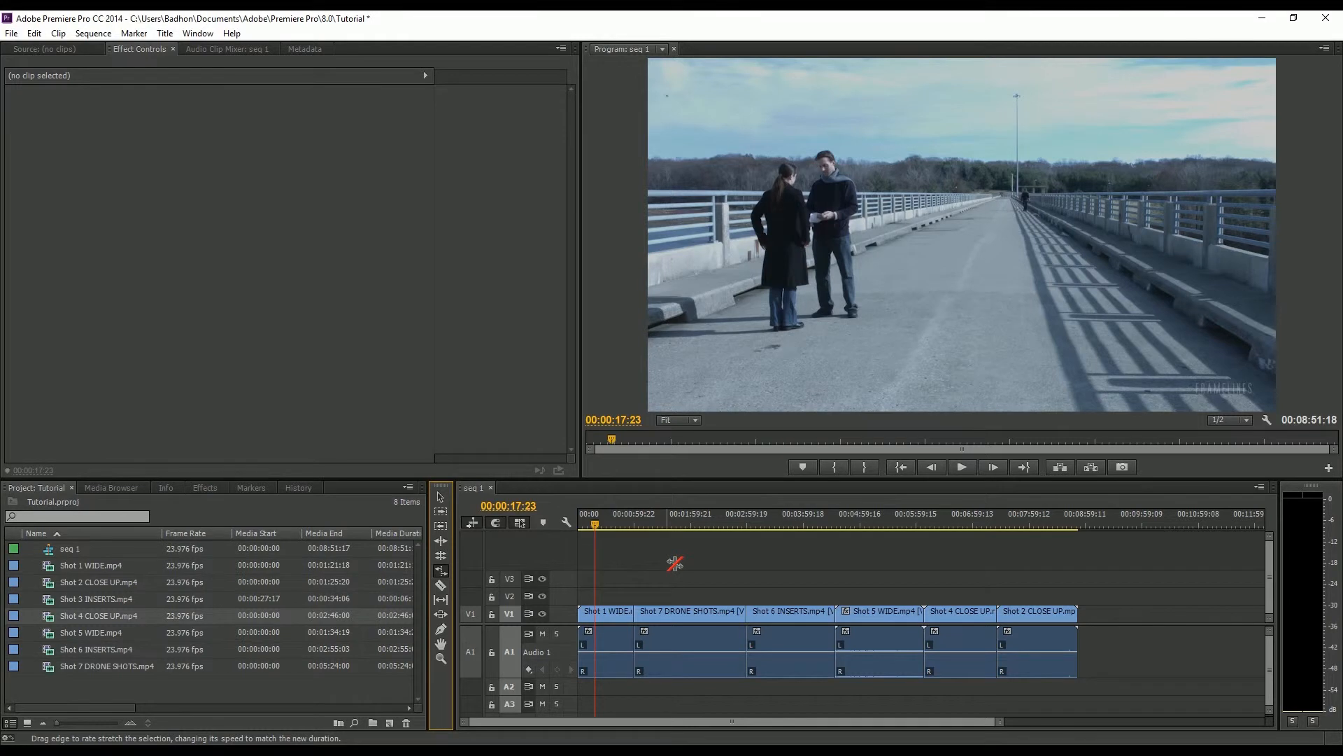
click(441, 572)
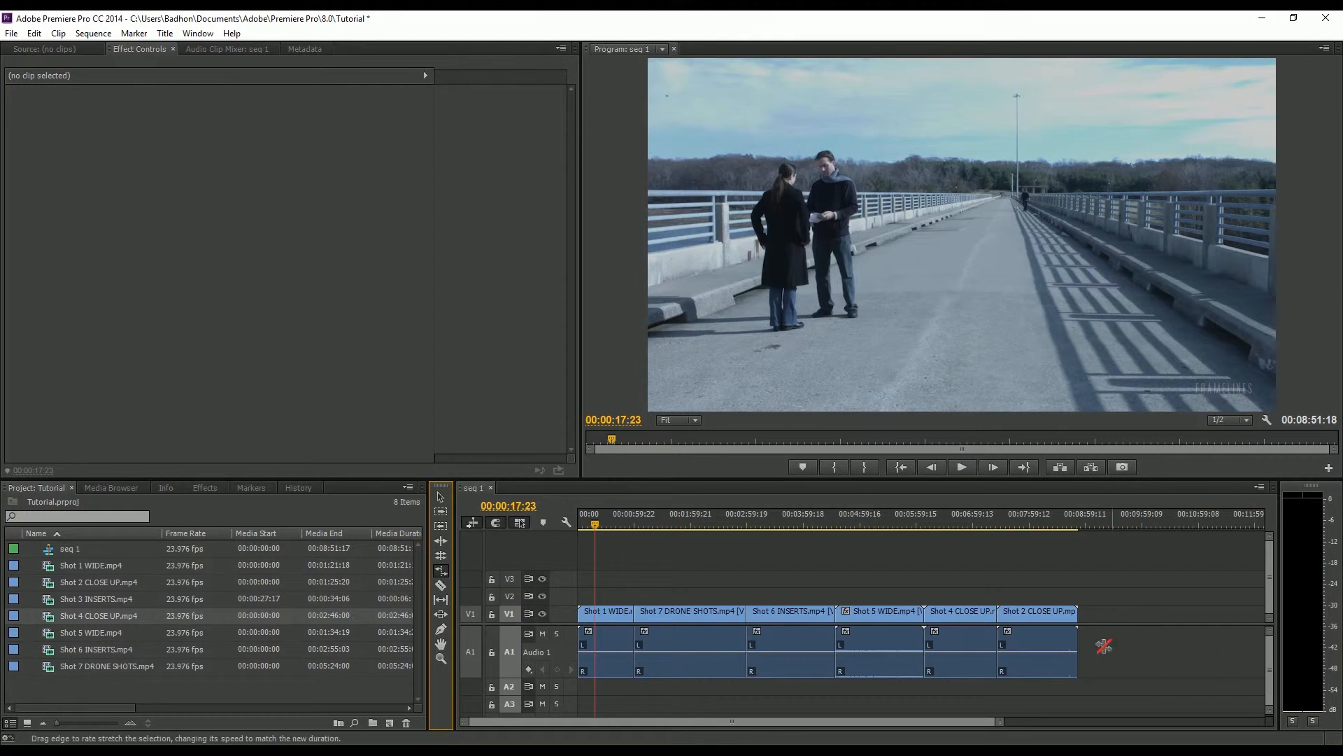
click(1055, 613)
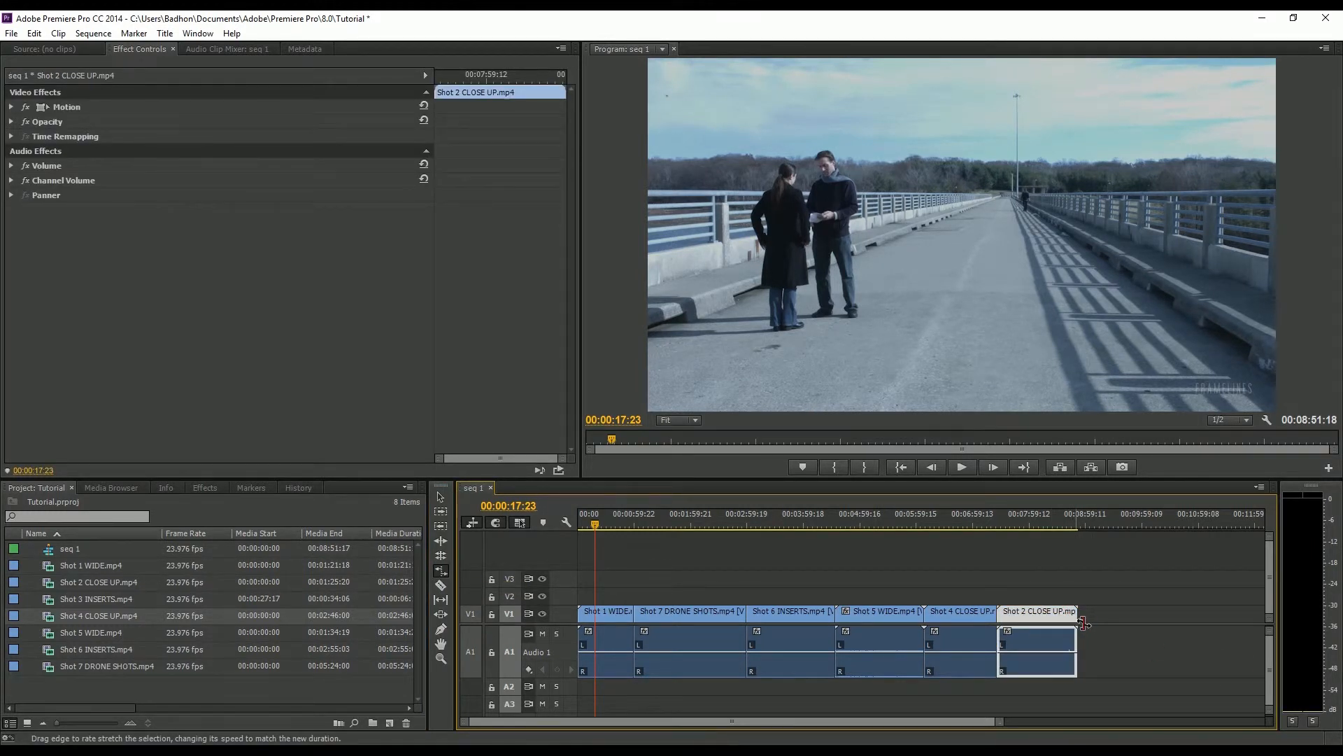
drag(1078, 624, 1136, 624)
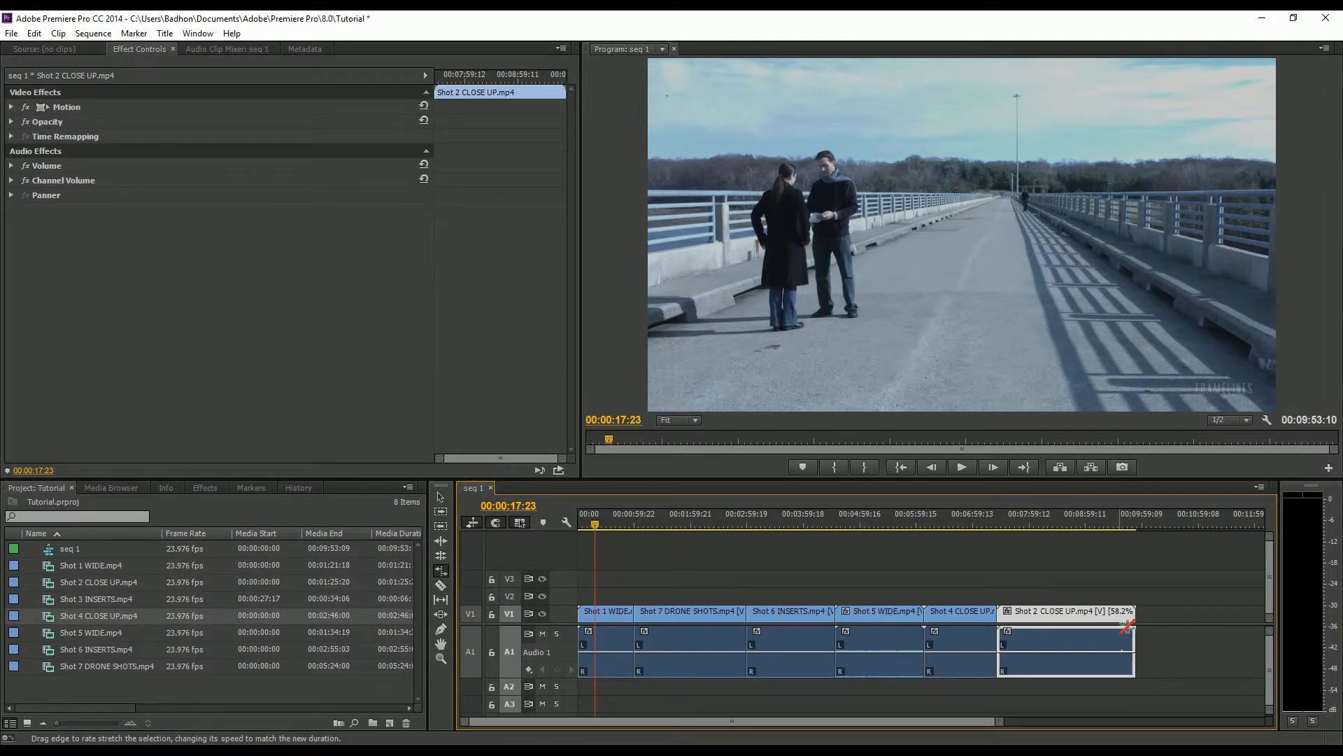
drag(1141, 628, 1044, 630)
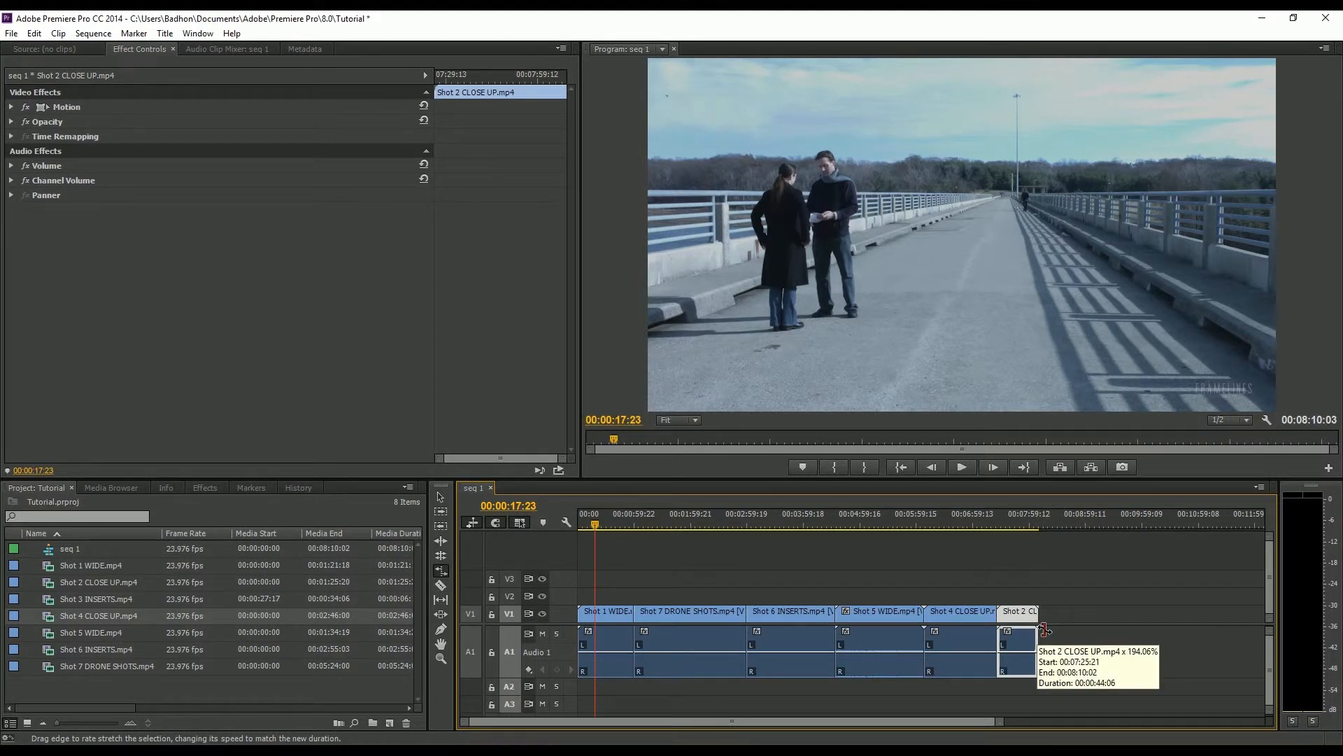
drag(1044, 630, 1071, 633)
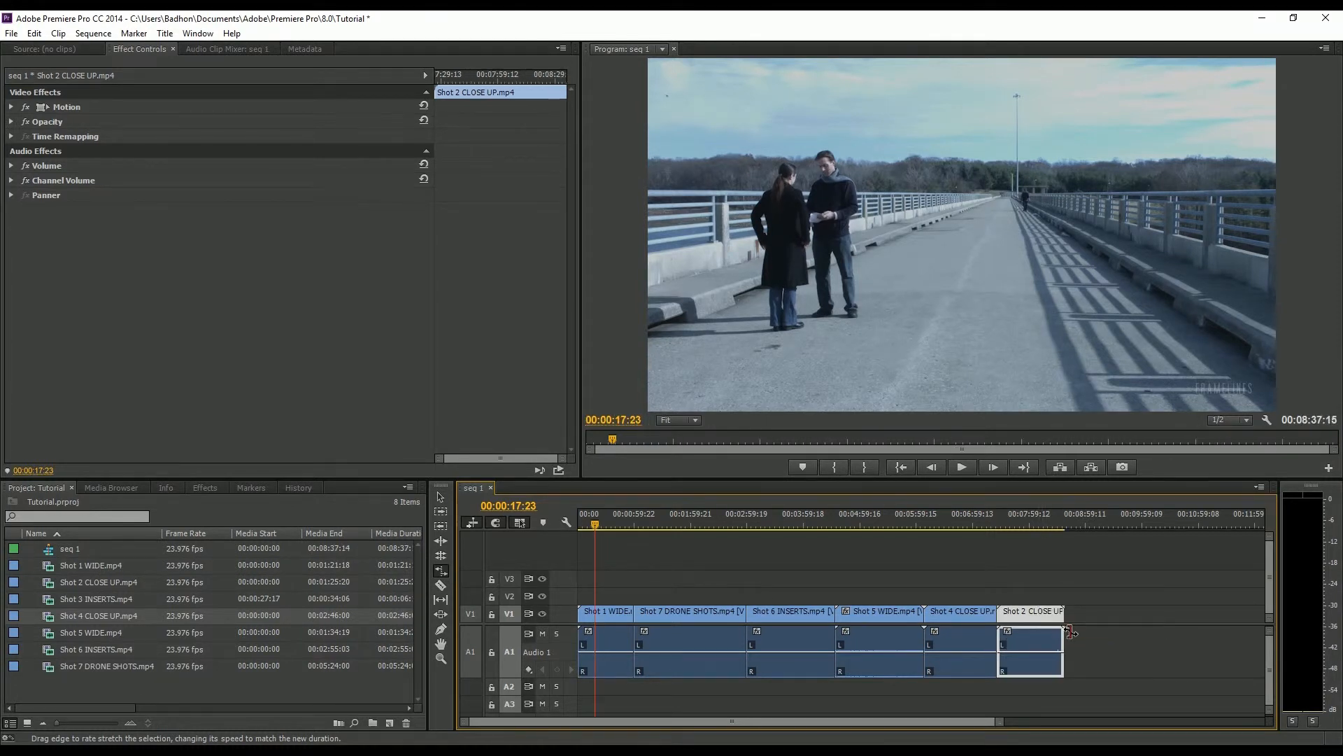
Set the speed of the Shot 2 CLOSE UP clip to 50%.
click(441, 498)
right_click(1026, 620)
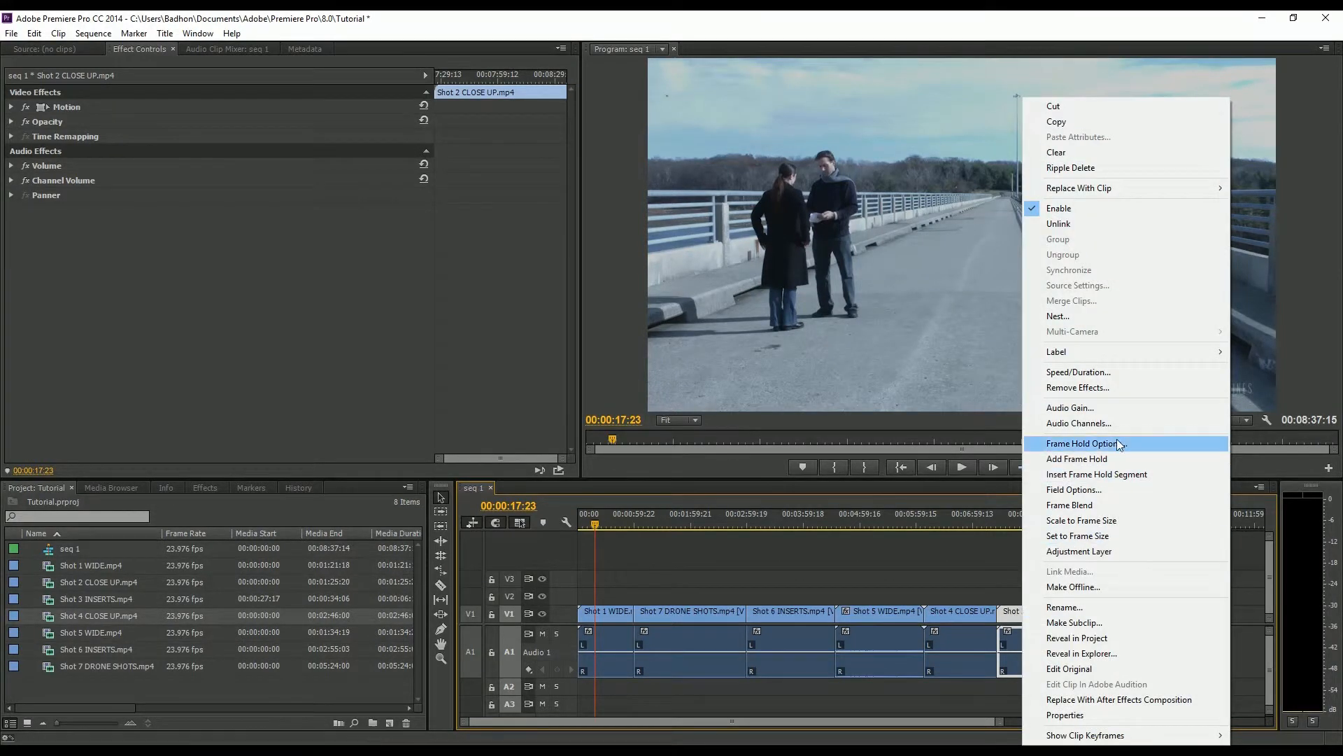
click(1105, 373)
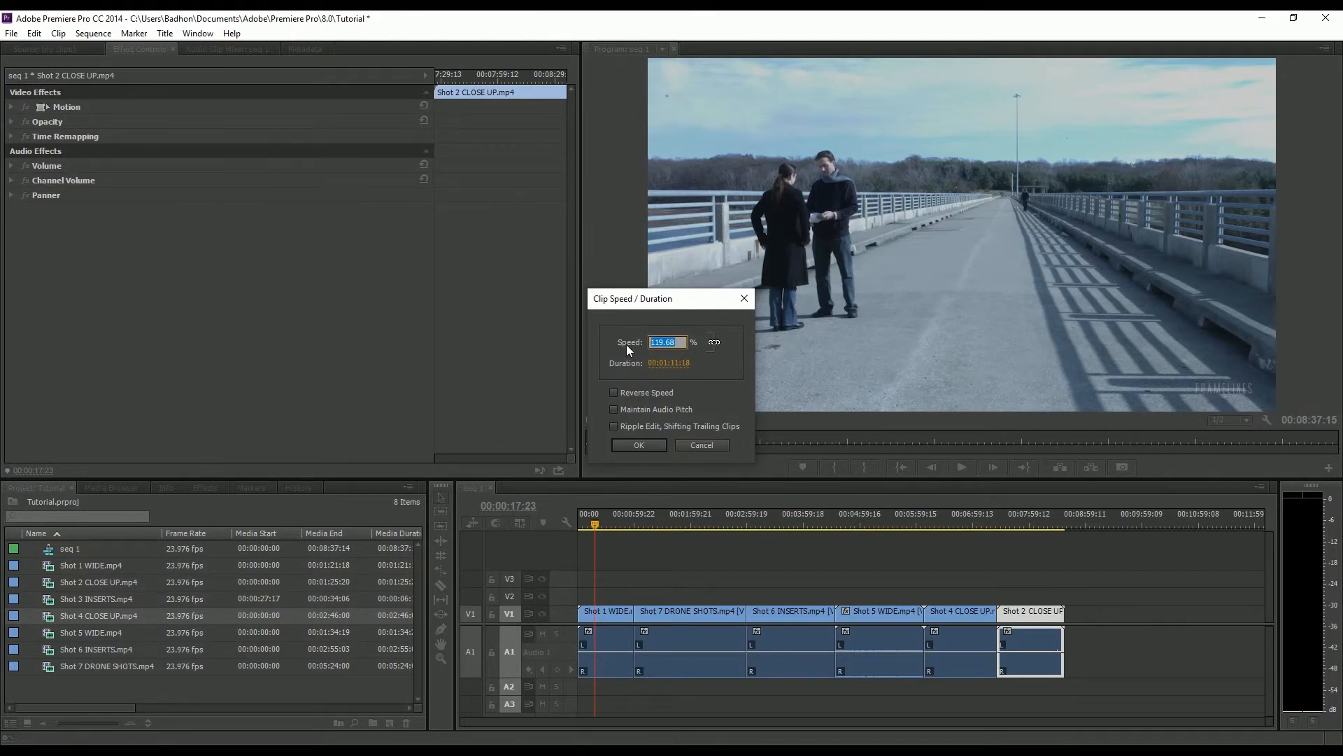
text(100)
click(721, 378)
click(655, 342)
text(50)
click(656, 442)
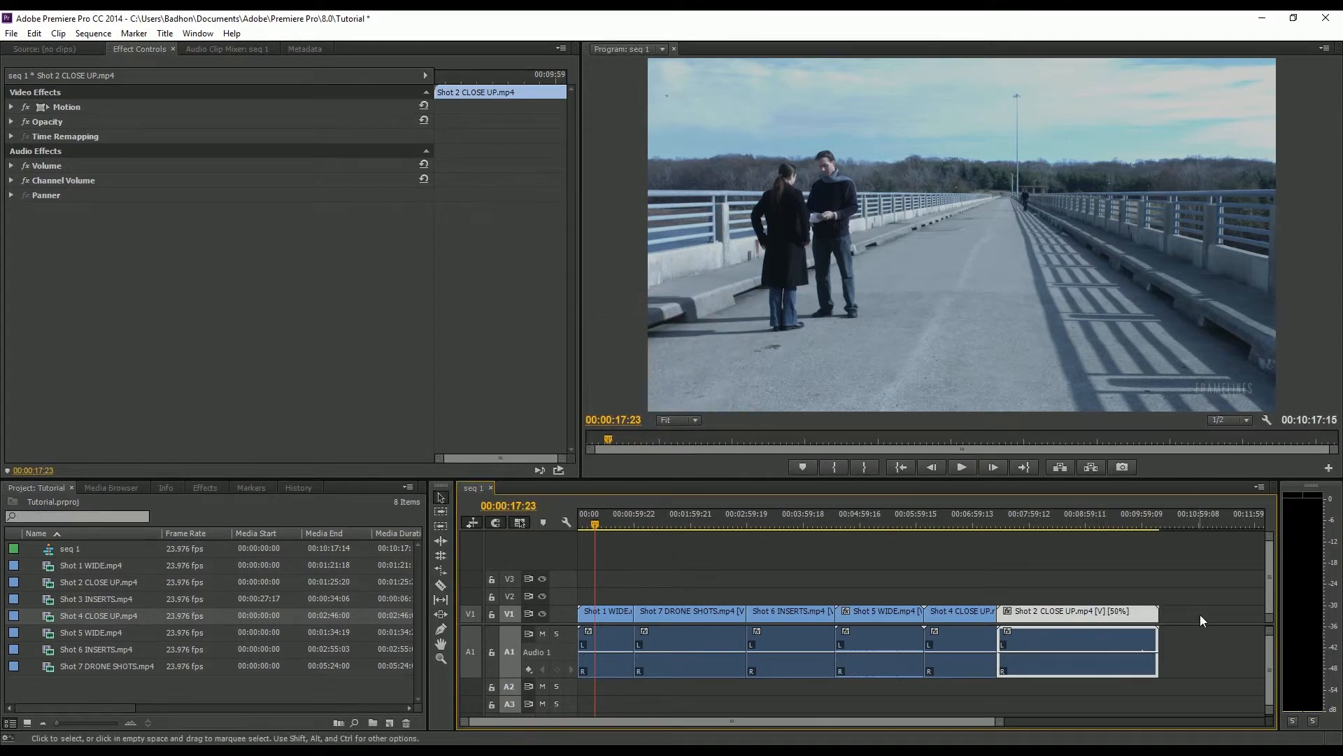
Set the speed of the Shot 2 CLOSE UP clip to 200%.
right_click(1099, 619)
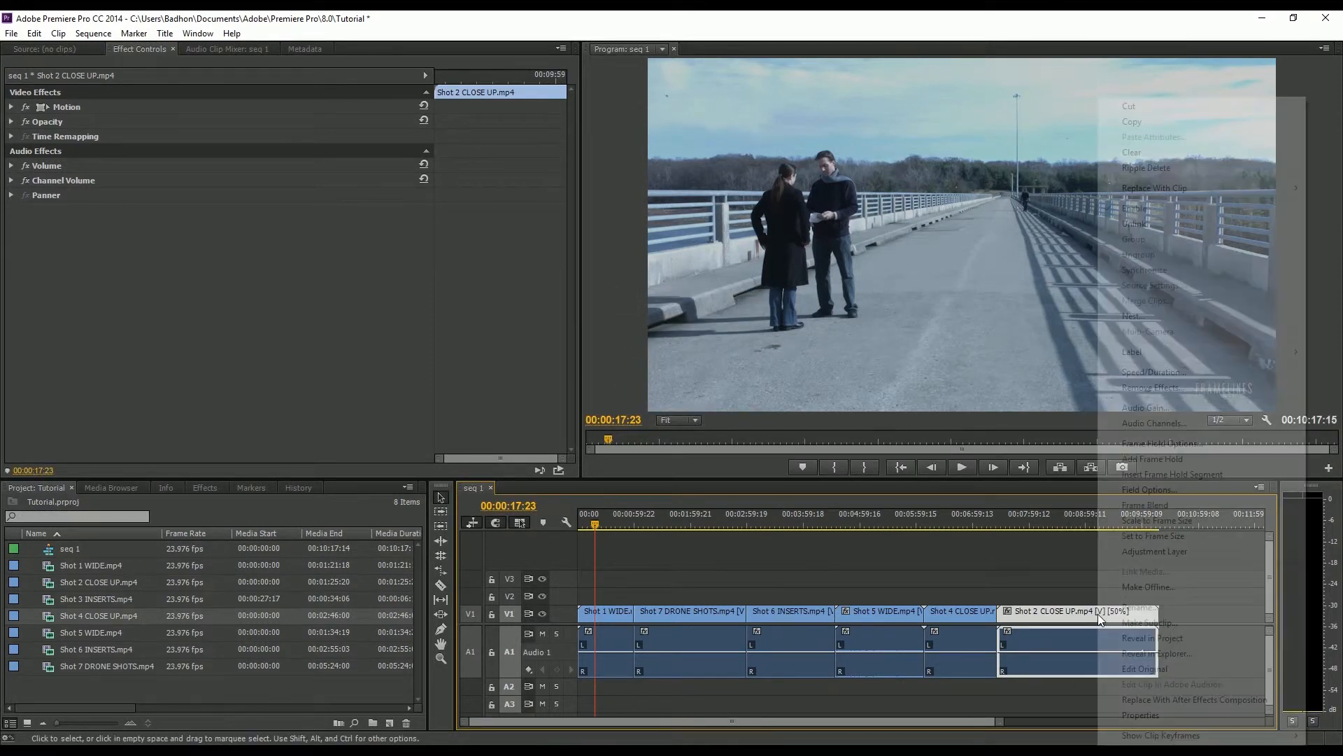
click(1153, 373)
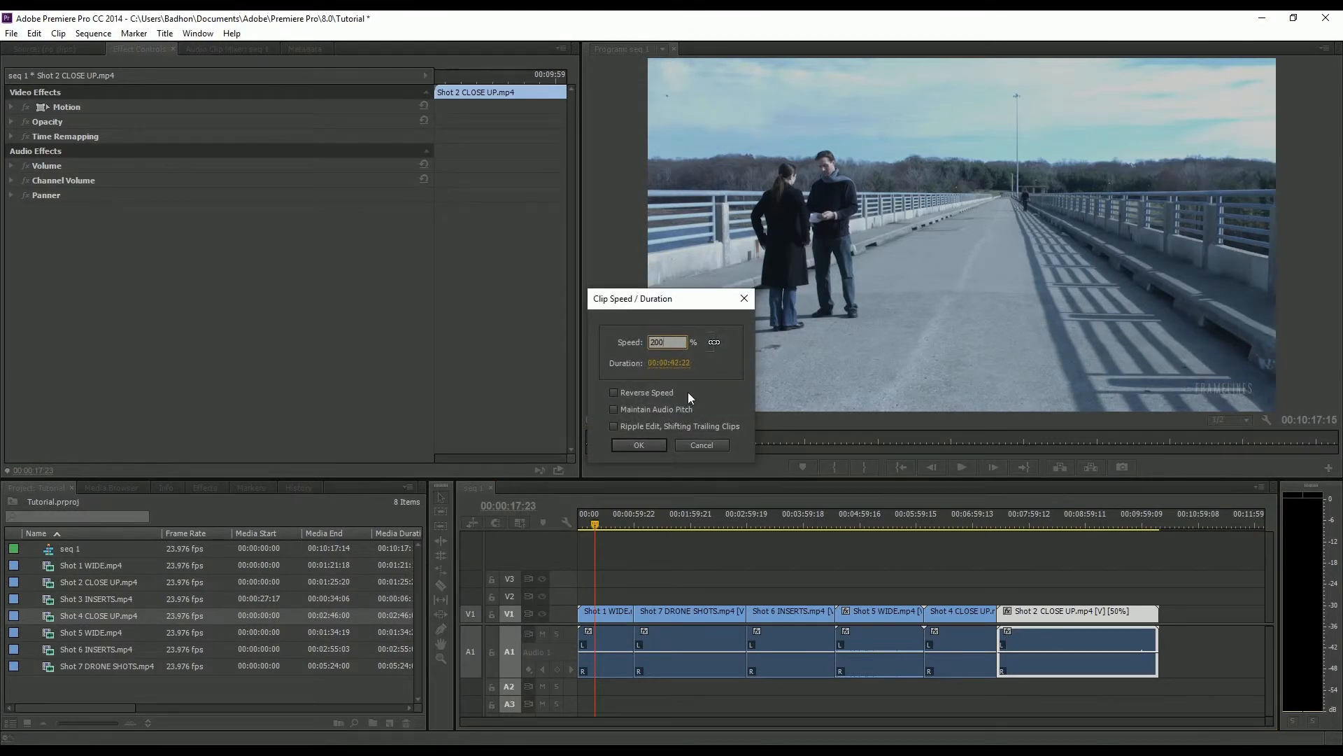
click(657, 446)
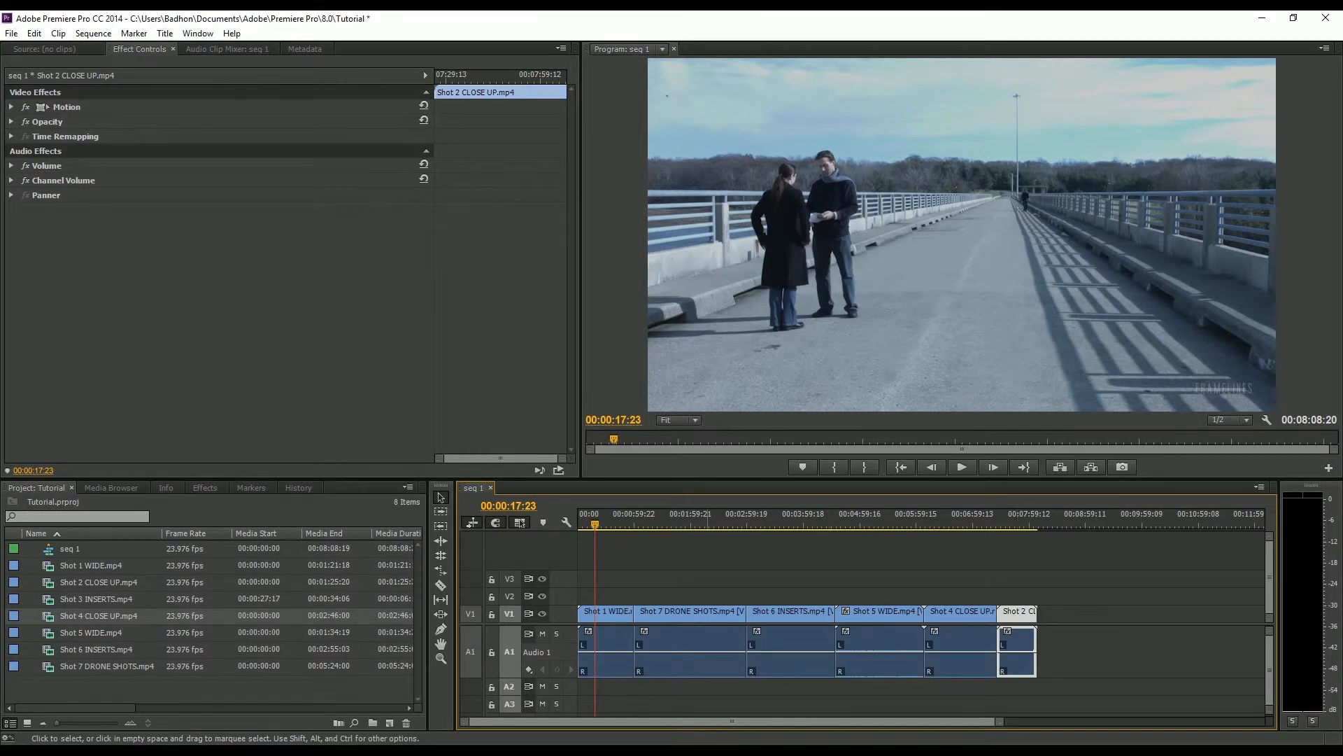
Set the speed of the Shot 2 CLOSE UP clip to 100%.
right_click(1020, 616)
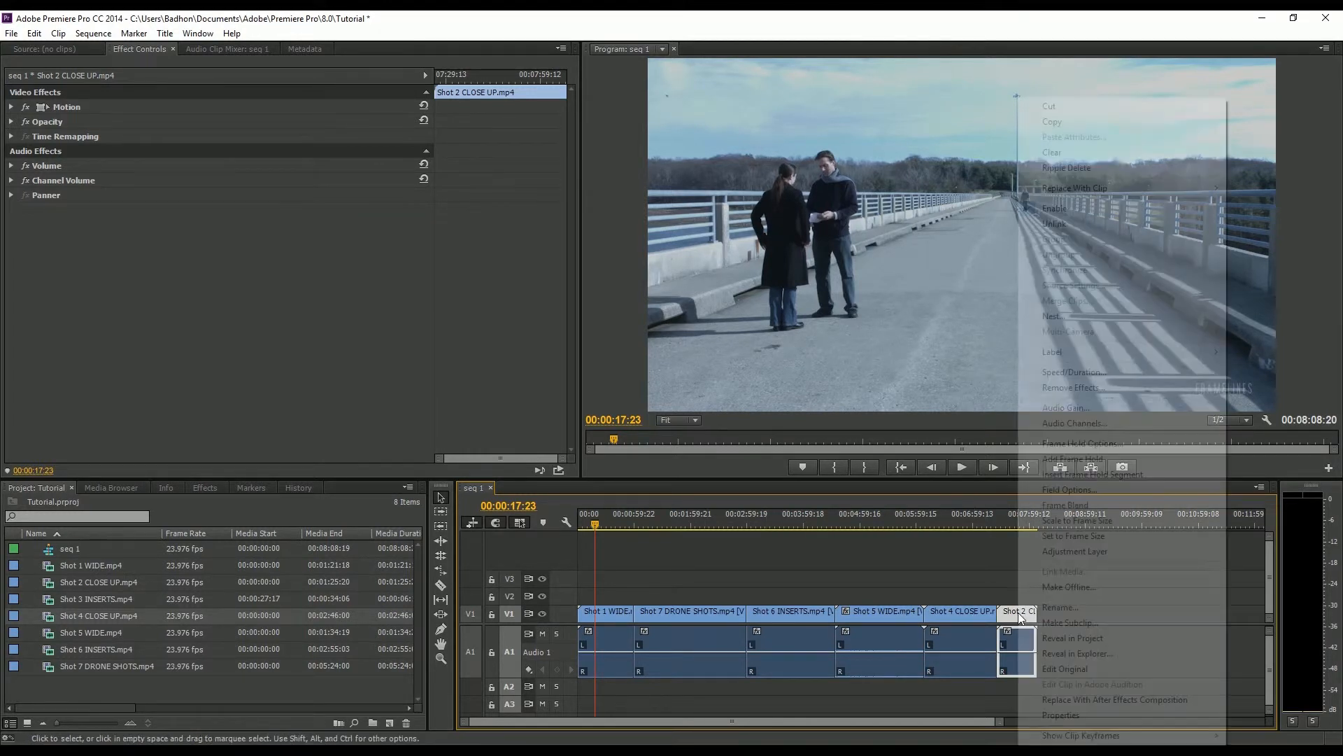
click(1077, 373)
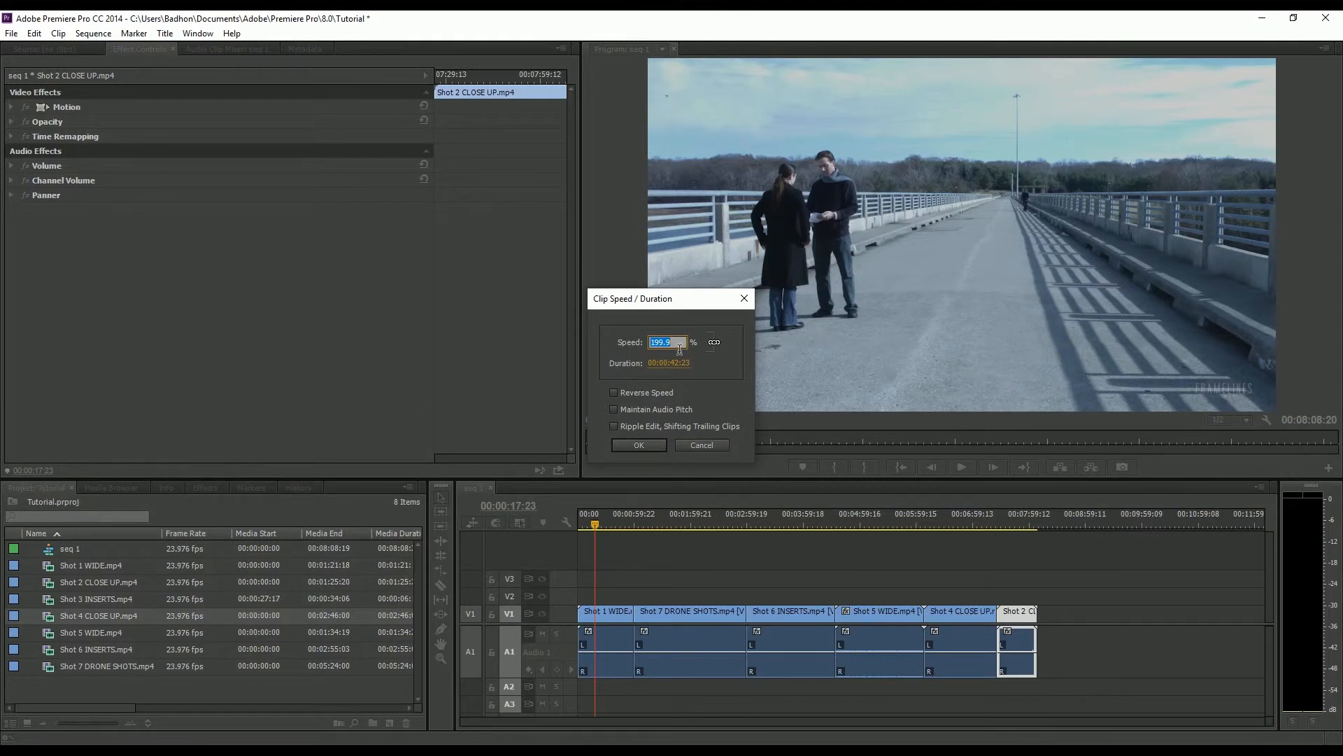
text(100)
click(659, 442)
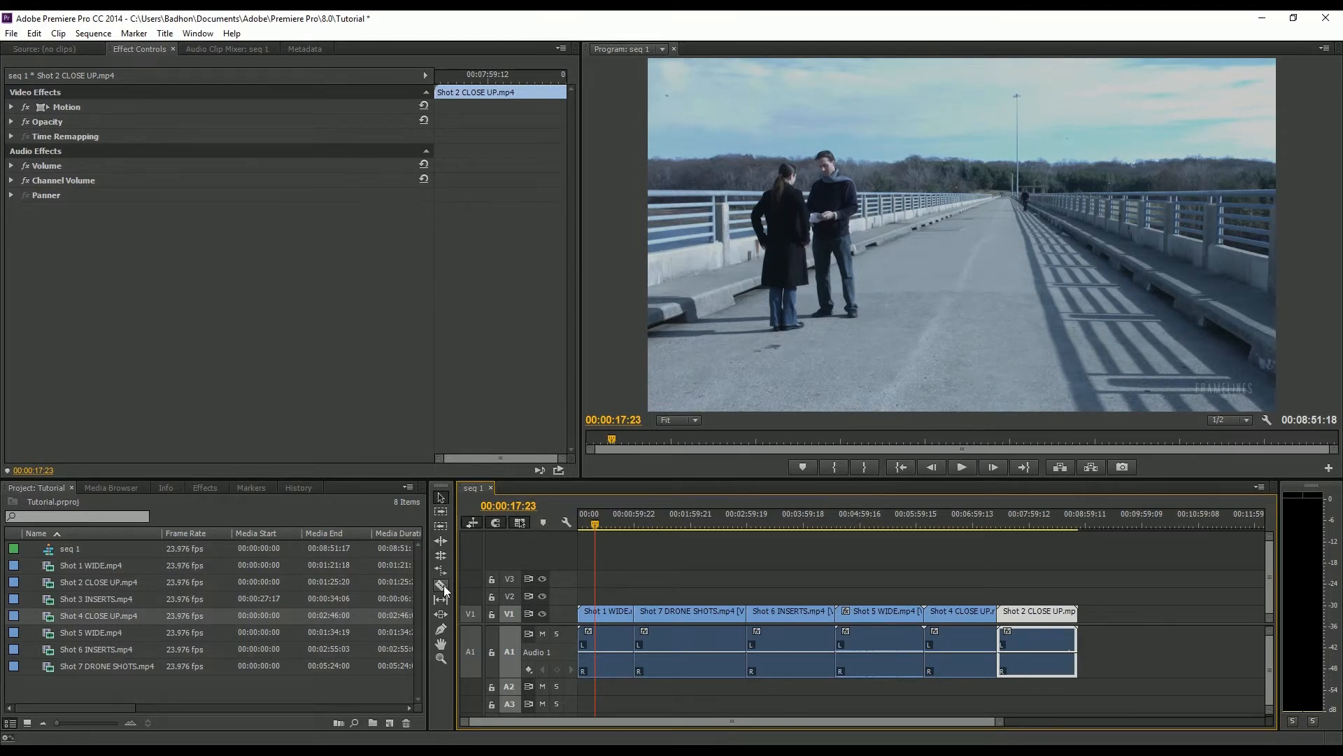
Split the Shot 1 WIDE clip at 00:00:08:23 with the Razor tool.
click(443, 585)
drag(601, 515, 520, 519)
drag(992, 724, 917, 728)
click(584, 526)
mouse_move(589, 525)
mouse_down()
mouse_move(681, 515)
mouse_move(572, 514)
mouse_move(597, 523)
mouse_up()
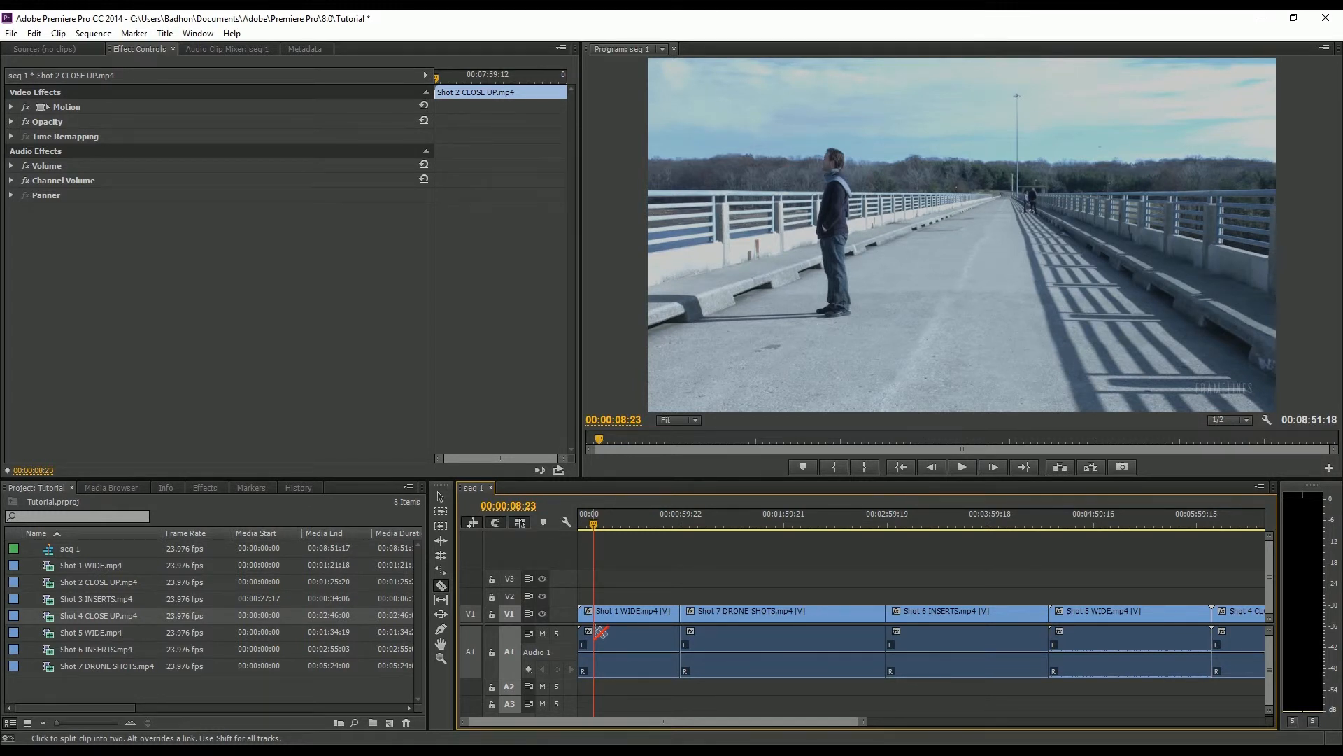
click(594, 643)
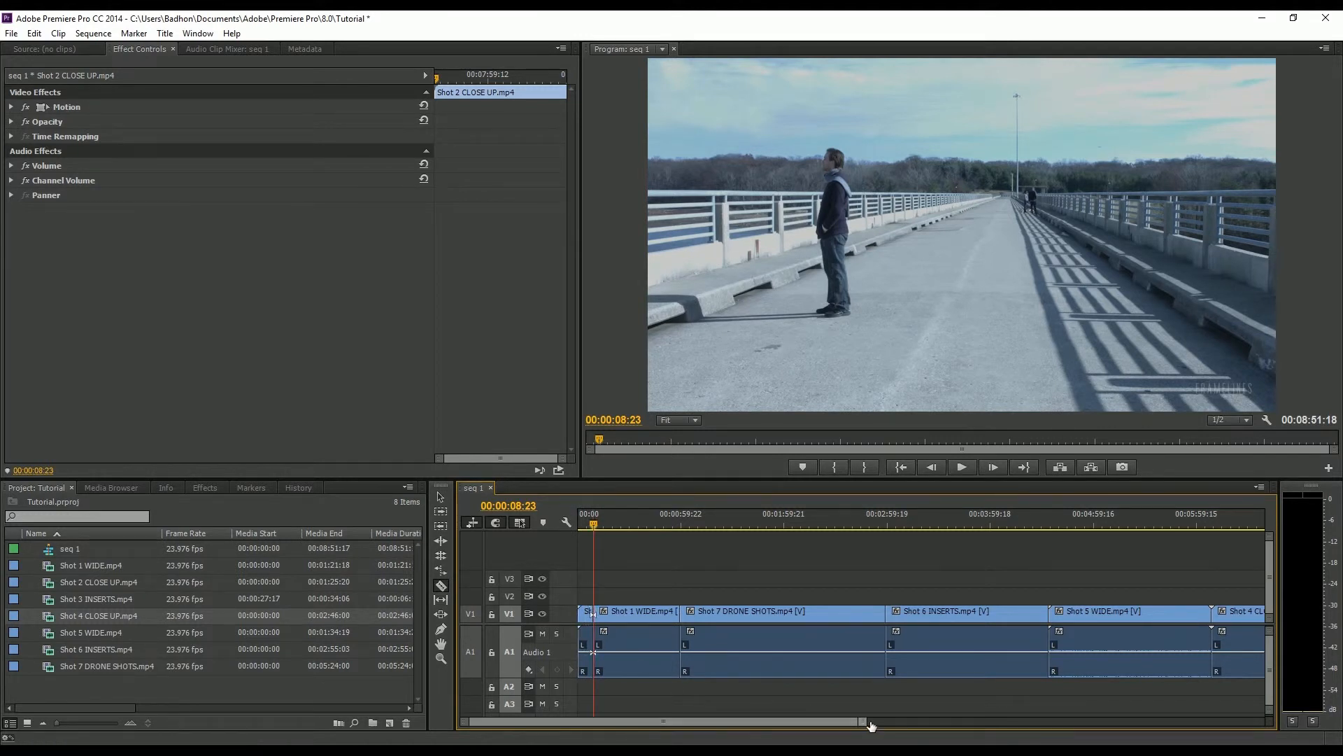
Split Shot 1 WIDE a second time at 00:00:23:15 with the Razor tool.
drag(864, 721, 762, 736)
drag(627, 525, 679, 524)
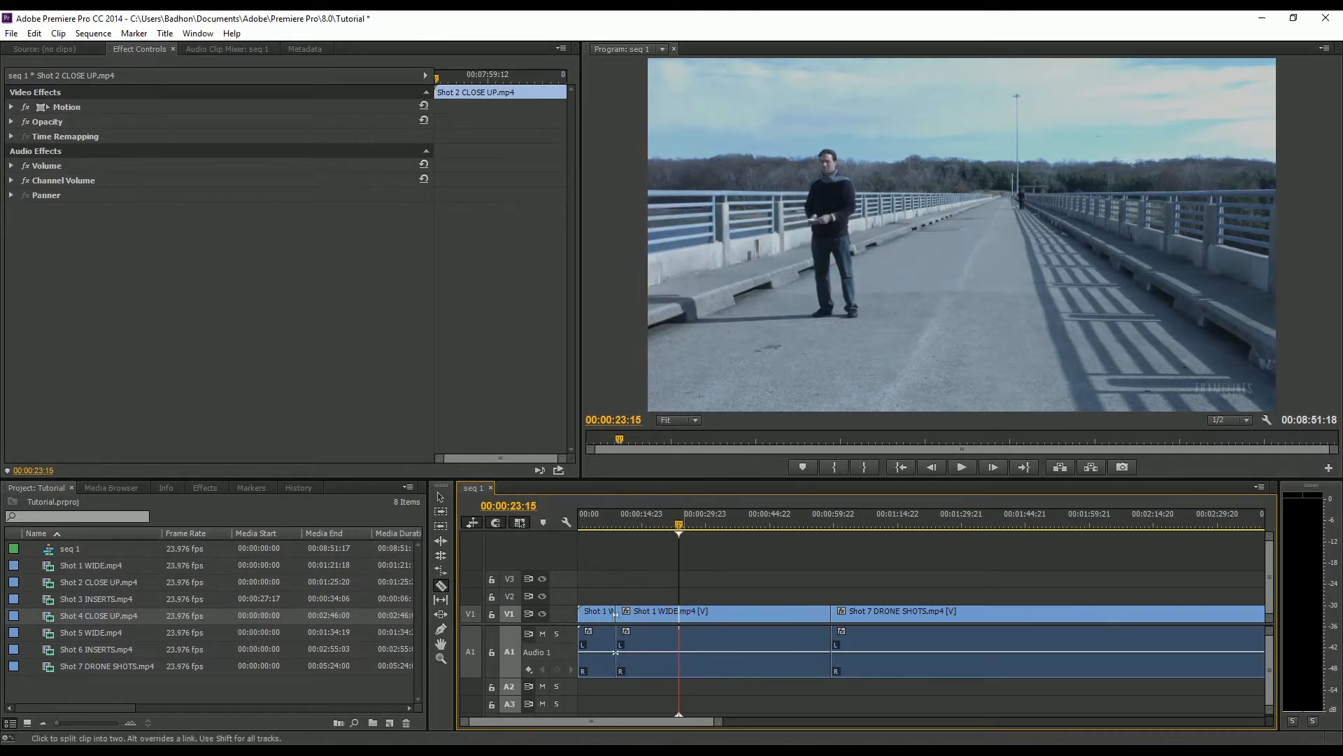
click(686, 647)
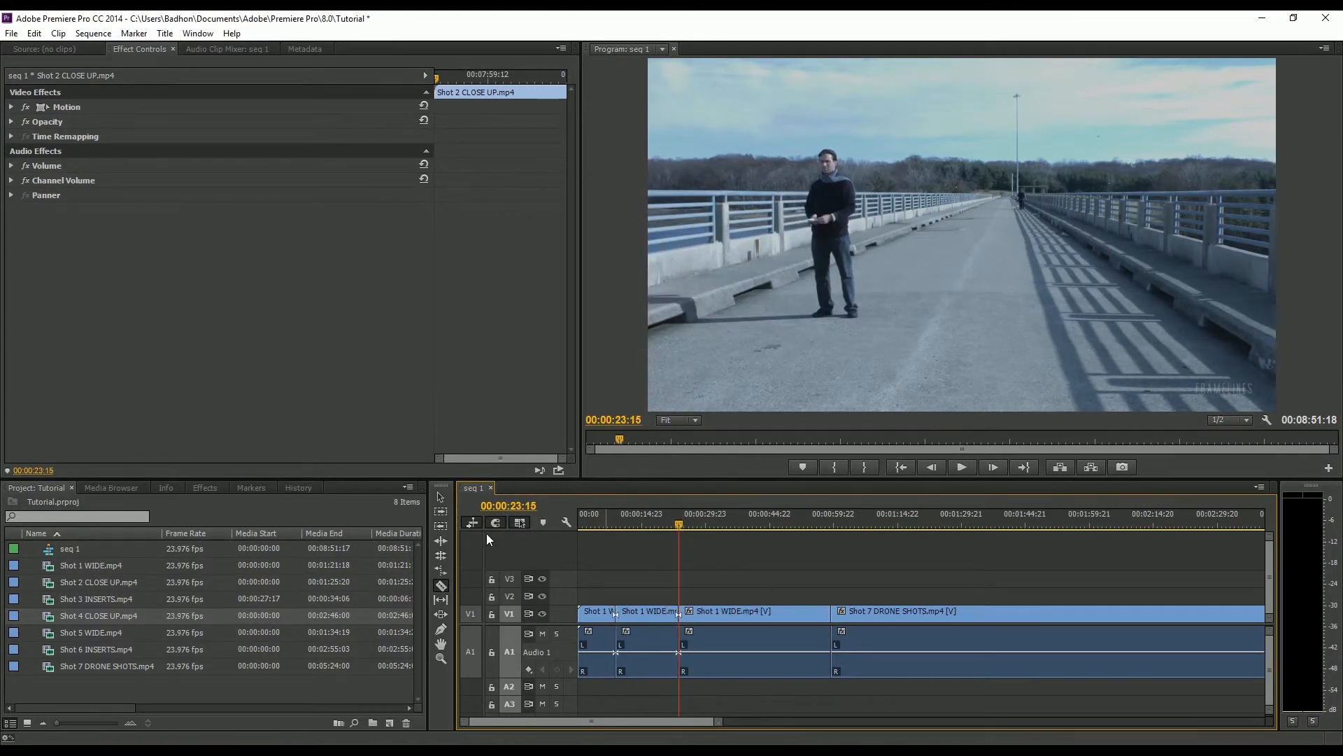
Delete the last and first pieces of Shot 1 WIDE, keeping only the middle piece.
click(442, 499)
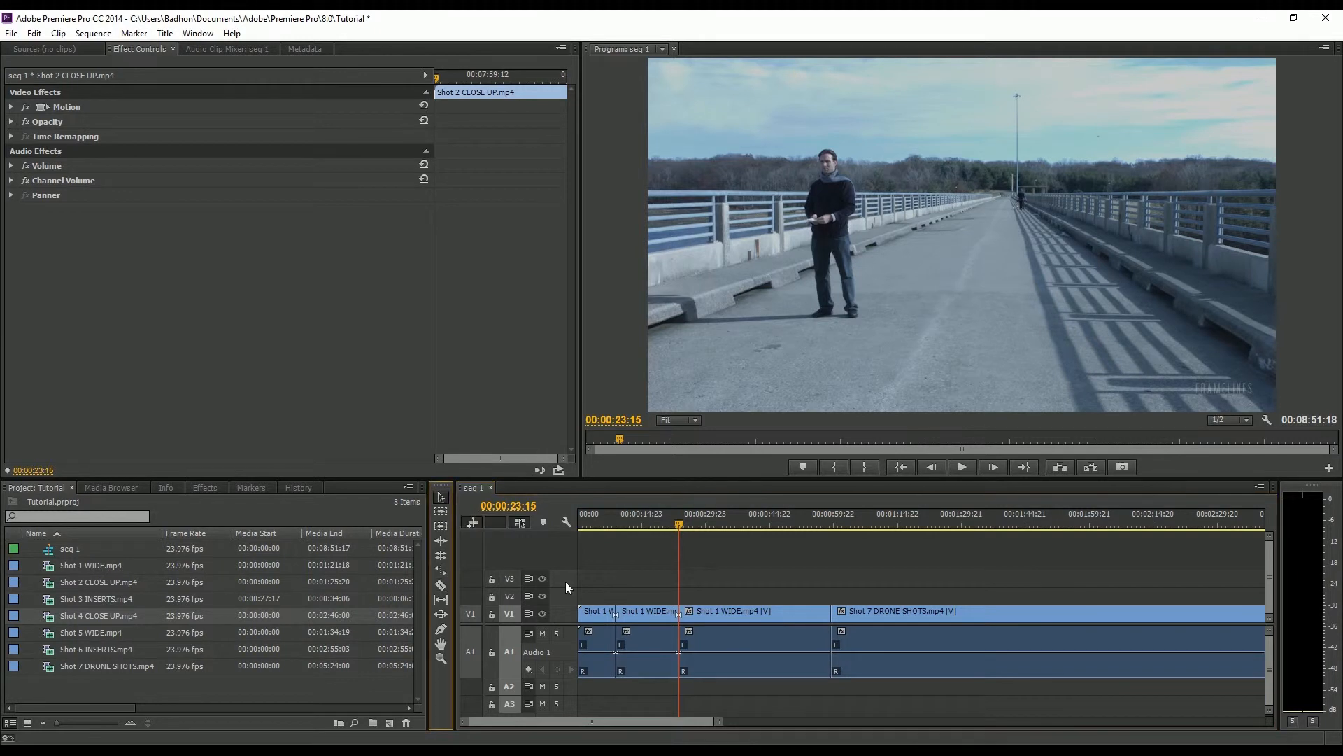
click(744, 635)
key(Delete)
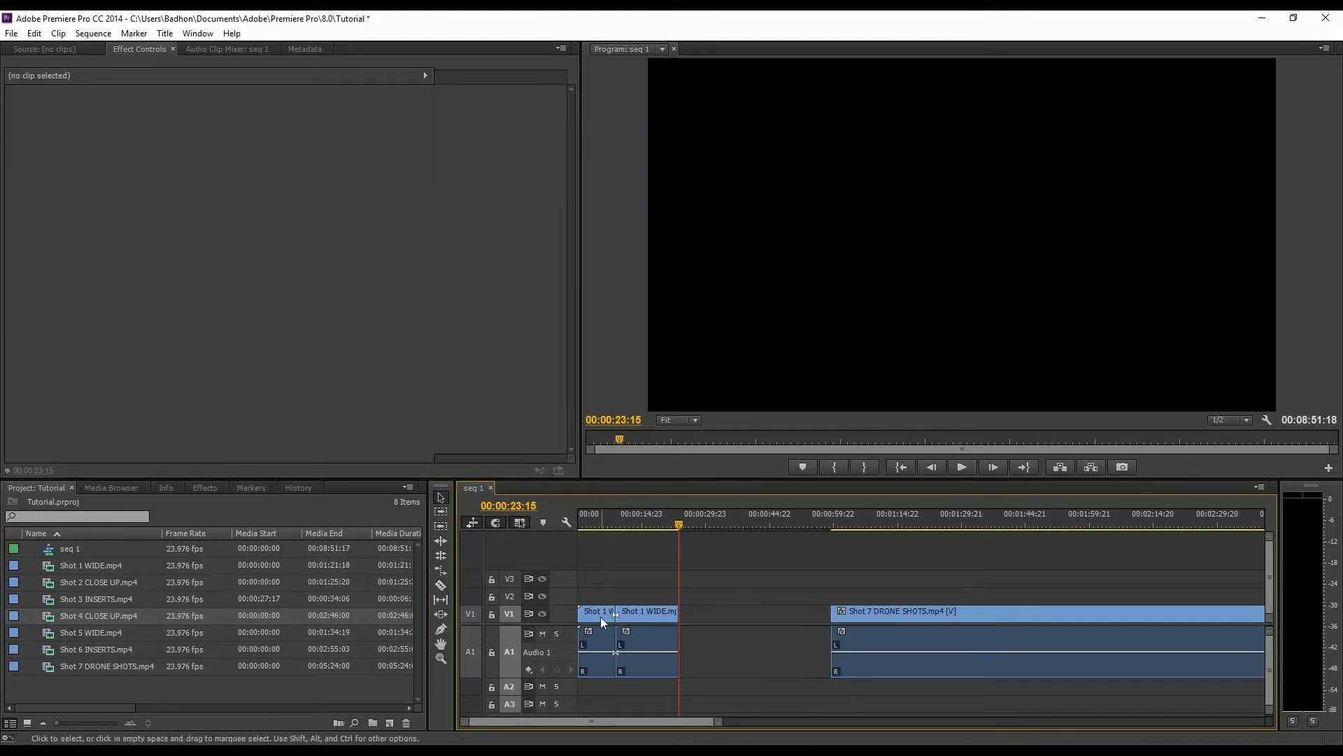
click(601, 617)
key(Delete)
Play the remaining middle piece of Shot 1 WIDE from just before its start.
click(617, 527)
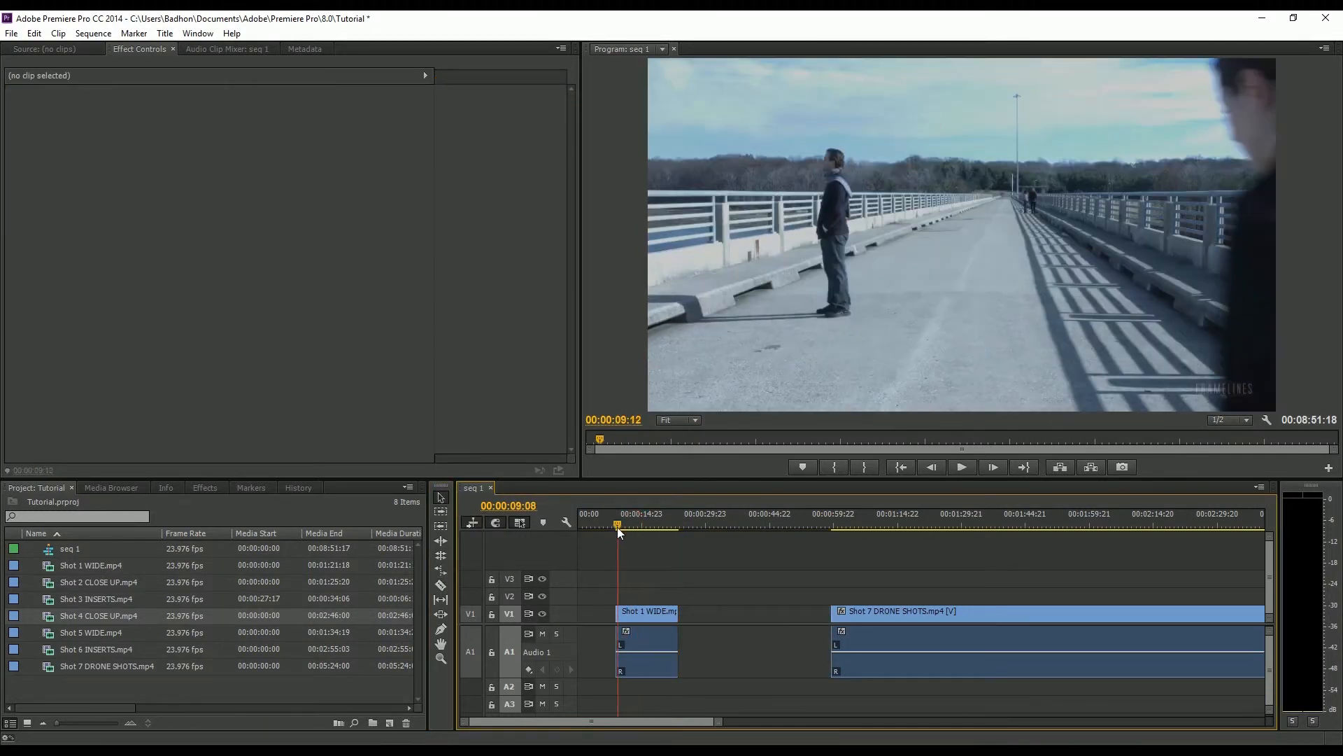
click(603, 524)
click(963, 467)
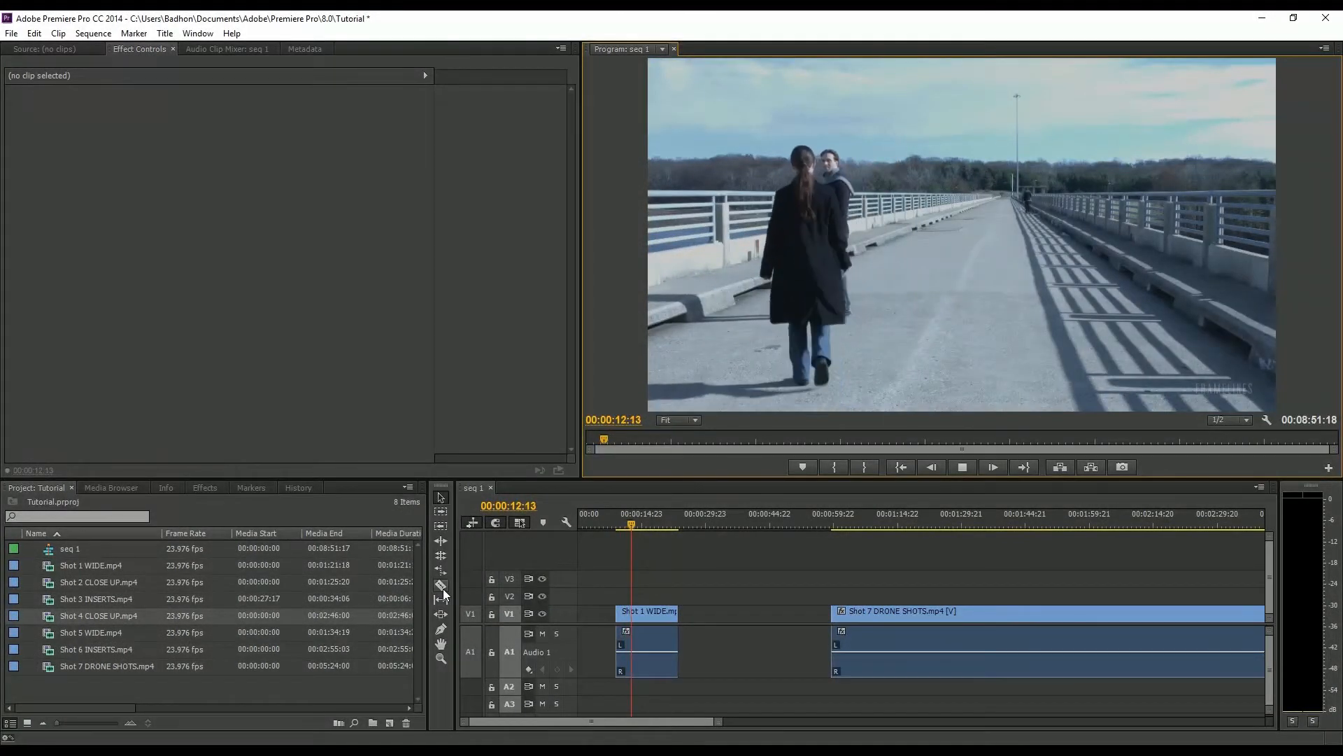
click(605, 555)
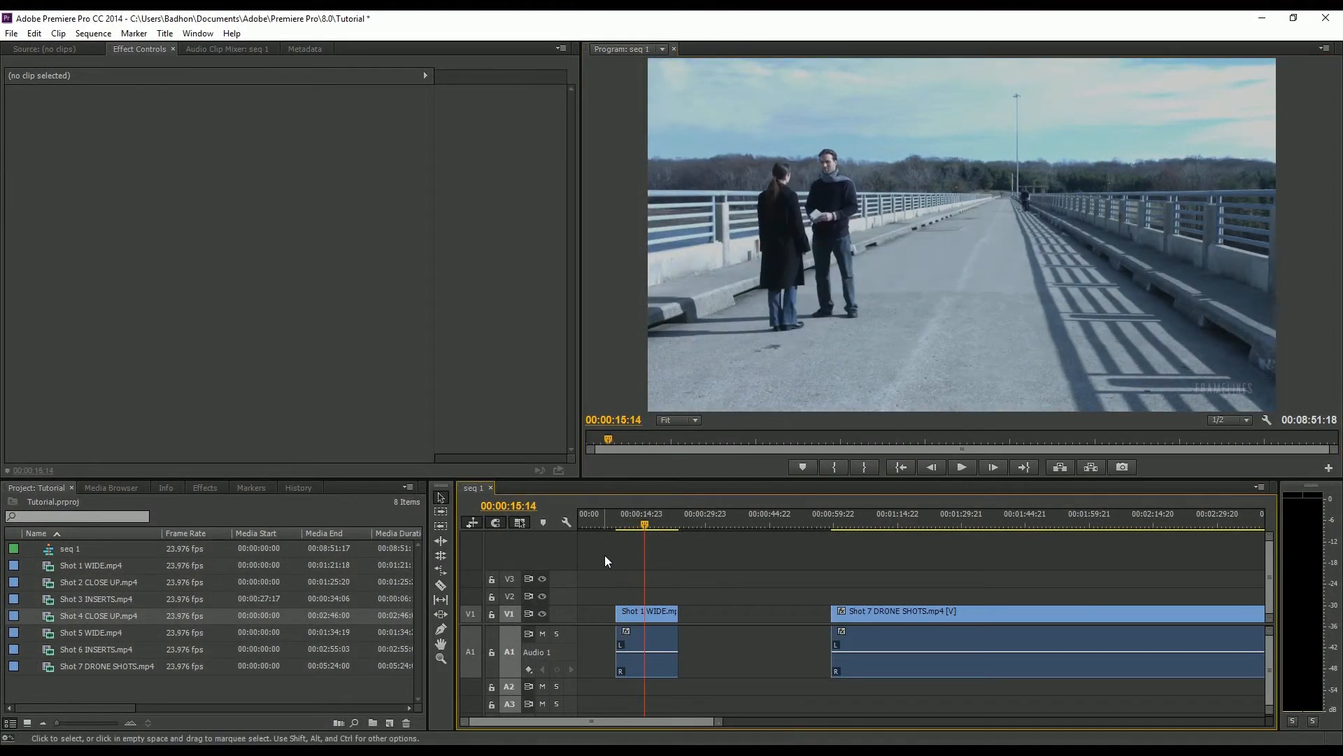
Slip the Shot 1 WIDE piece to earlier source footage with the Slip tool, keeping its timeline position.
click(443, 603)
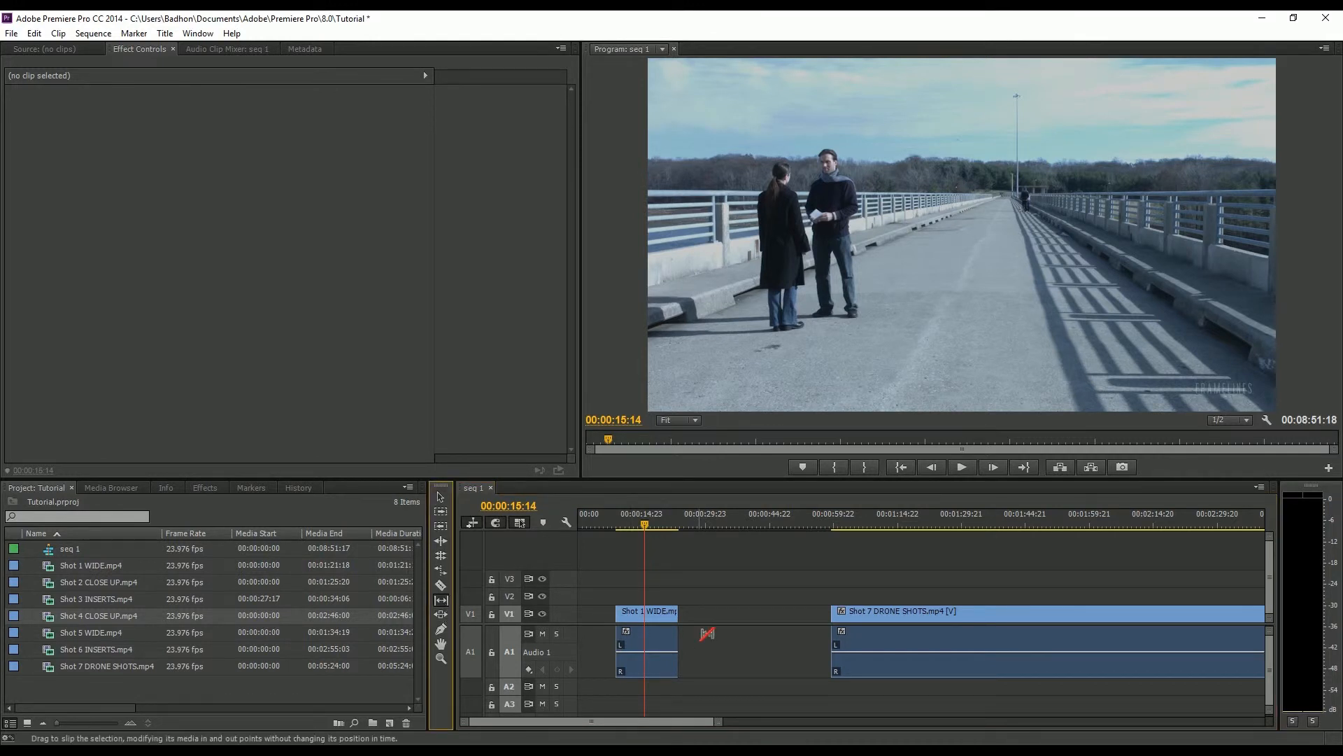
drag(650, 621, 661, 621)
drag(660, 620, 660, 620)
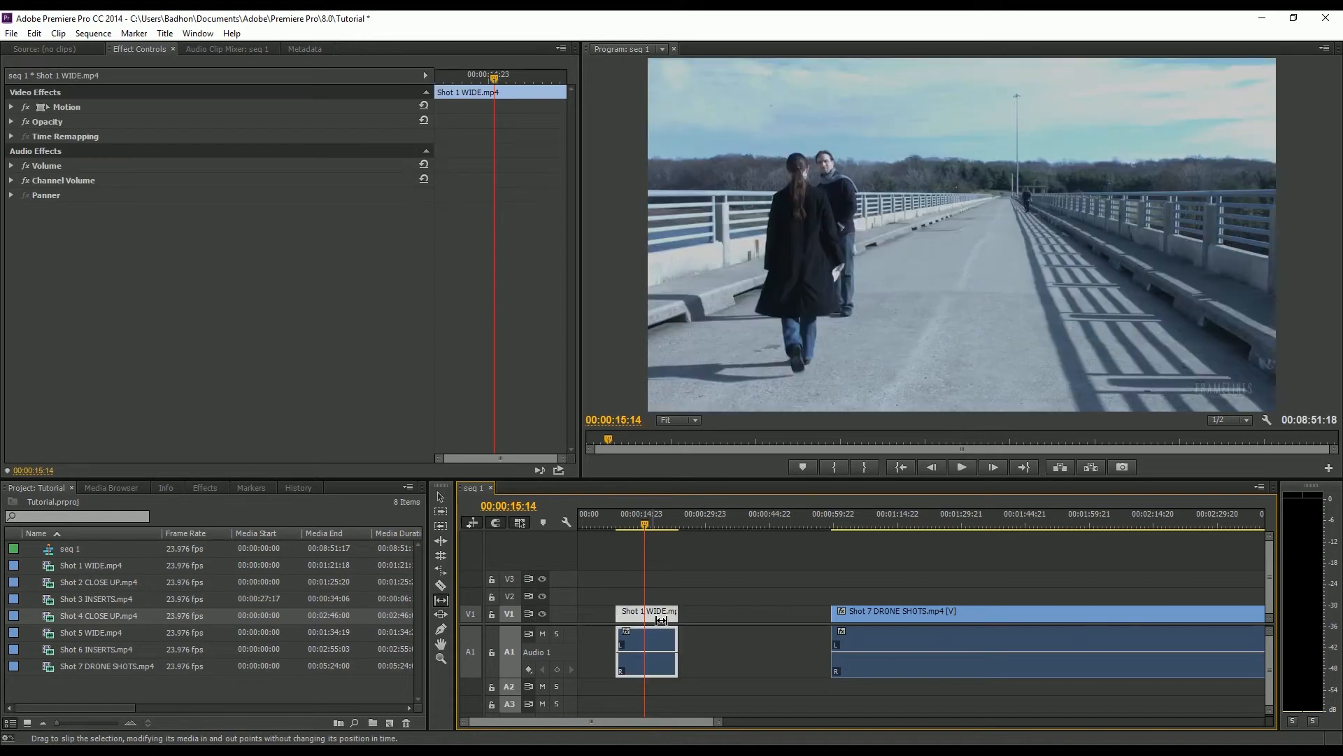
Place the playhead at 00:00:09:00 and slip the Shot 1 WIDE piece so that it starts on later source footage.
drag(636, 522, 611, 529)
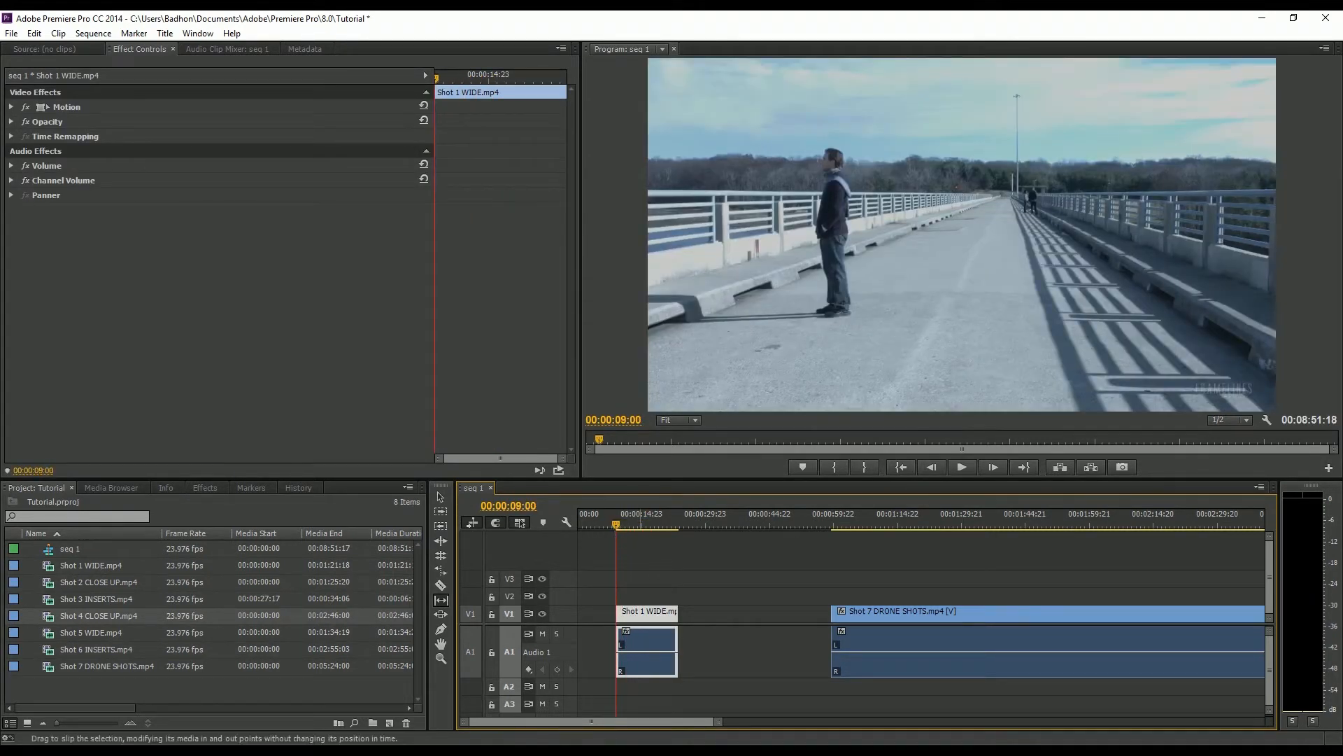
click(643, 623)
drag(644, 623, 626, 625)
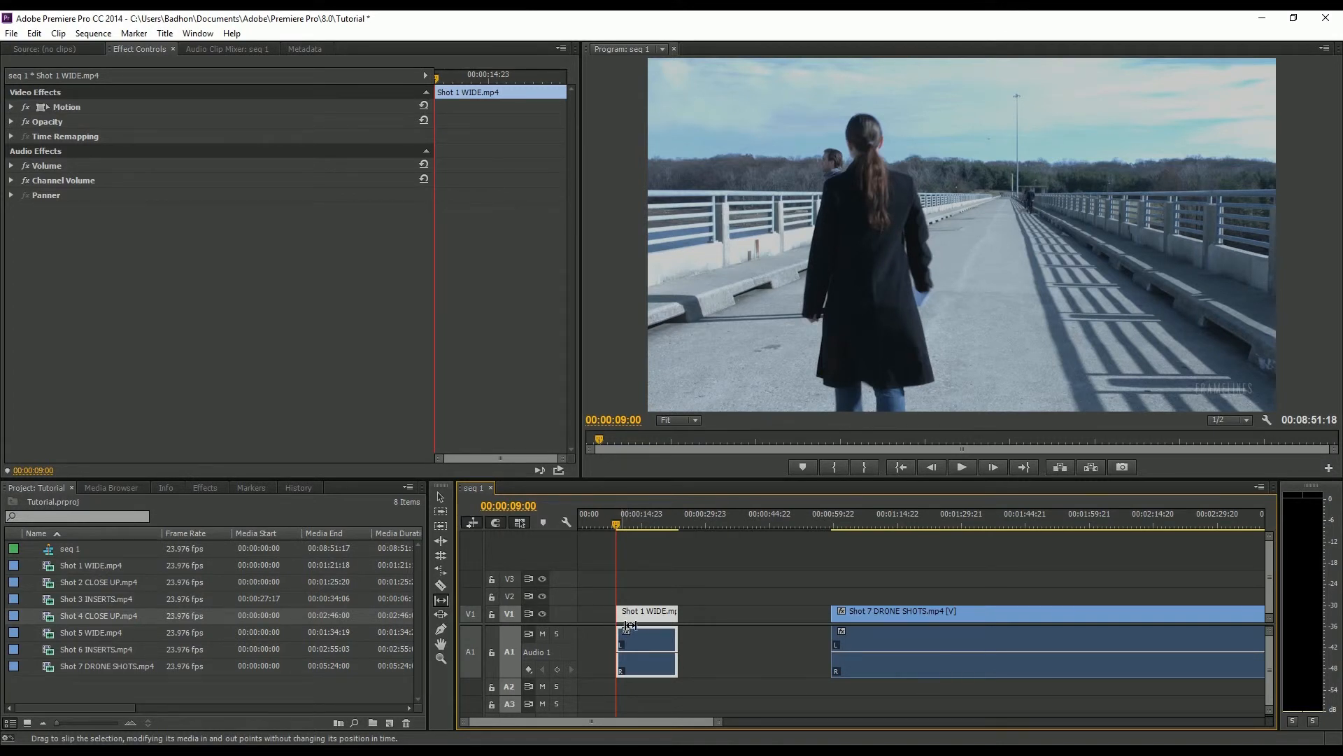
Extend the start of the Shot 1 WIDE piece back to about 1 second in the sequence.
click(441, 497)
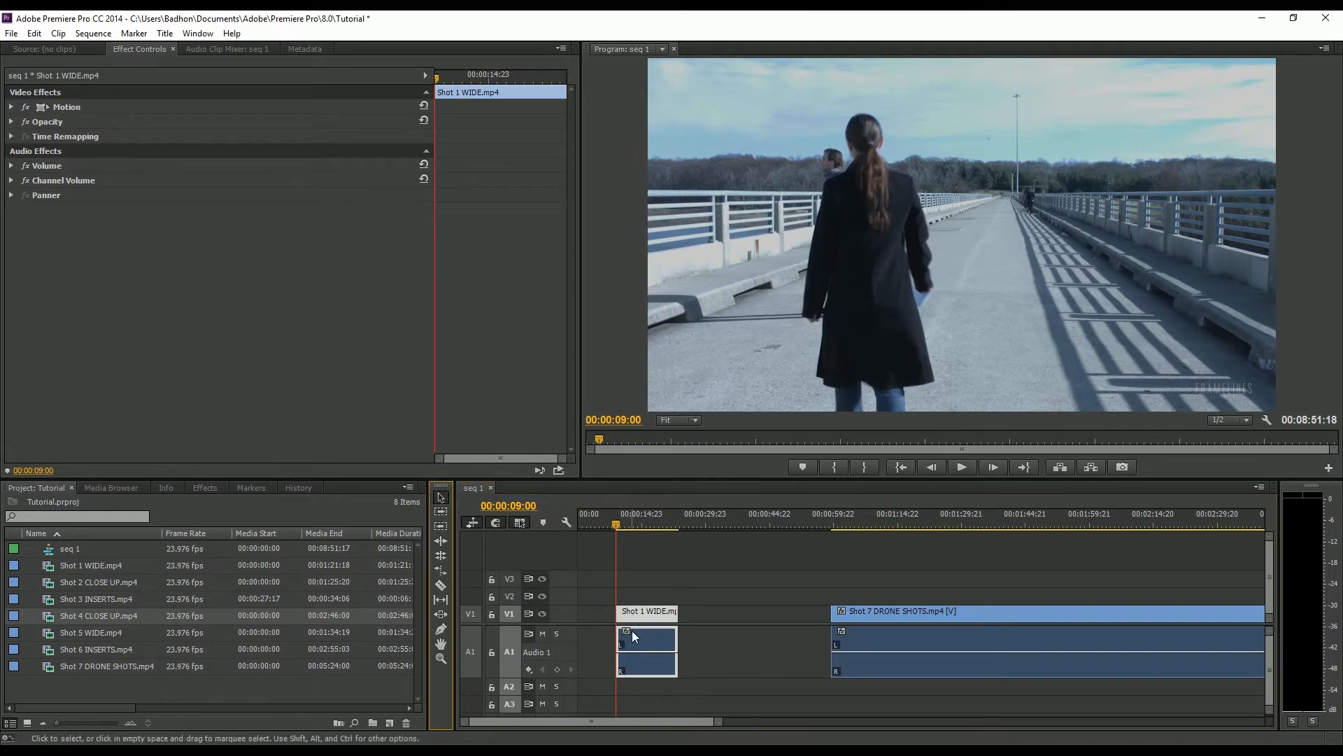
drag(617, 618, 585, 618)
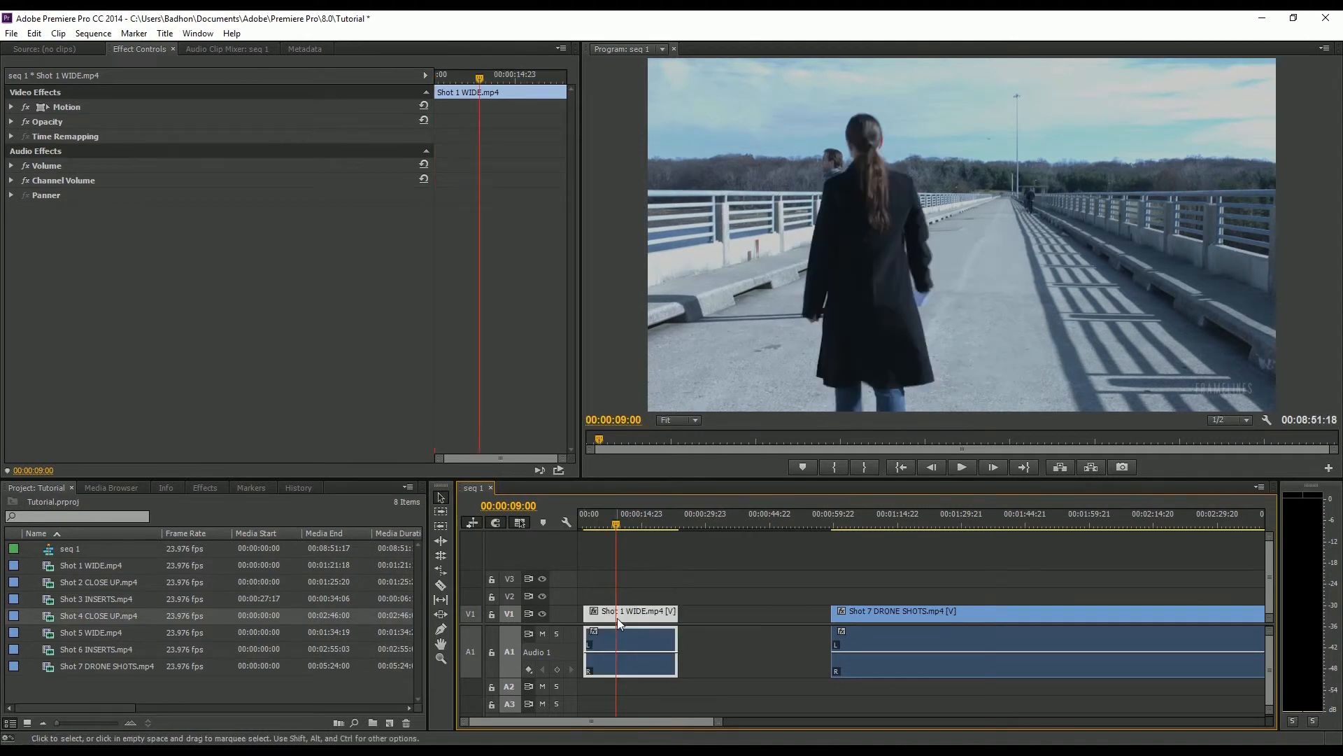
Split the Shot 1 WIDE piece at 00:00:07:21 and delete the part before the cut.
click(441, 585)
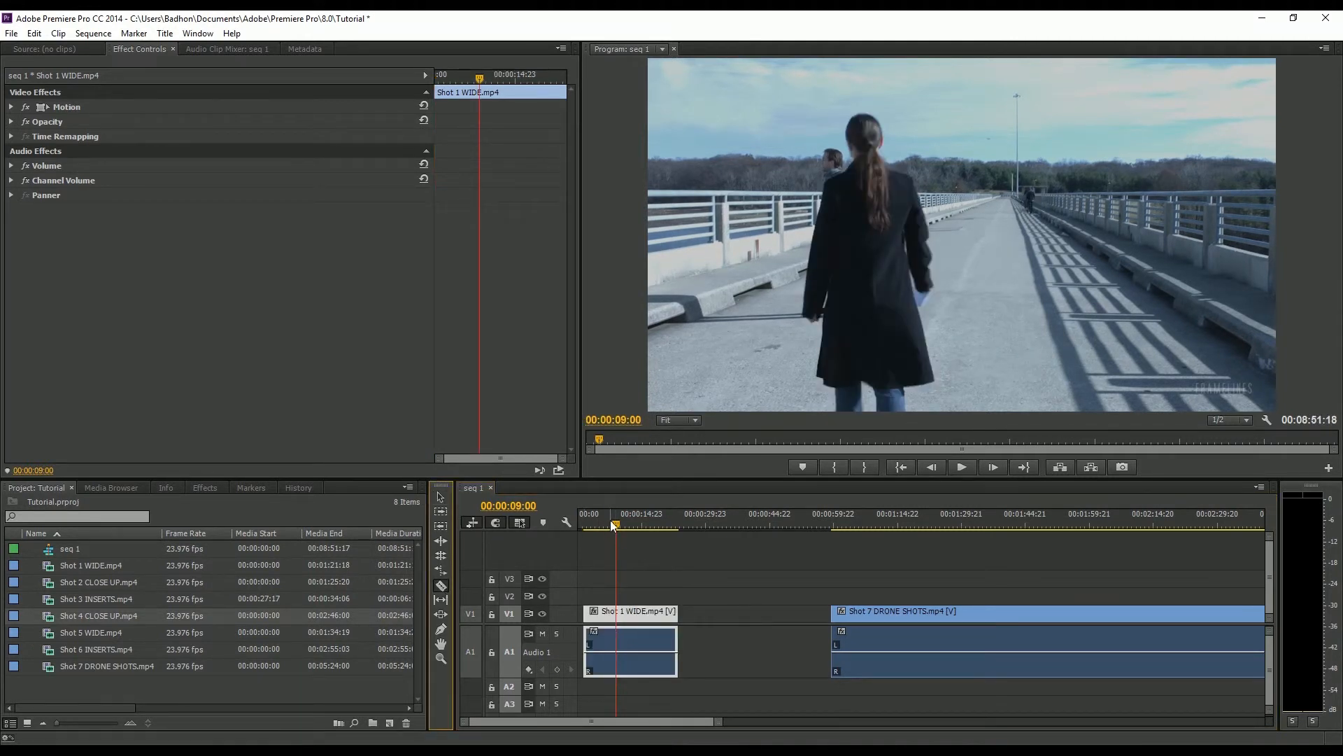
drag(610, 519, 611, 524)
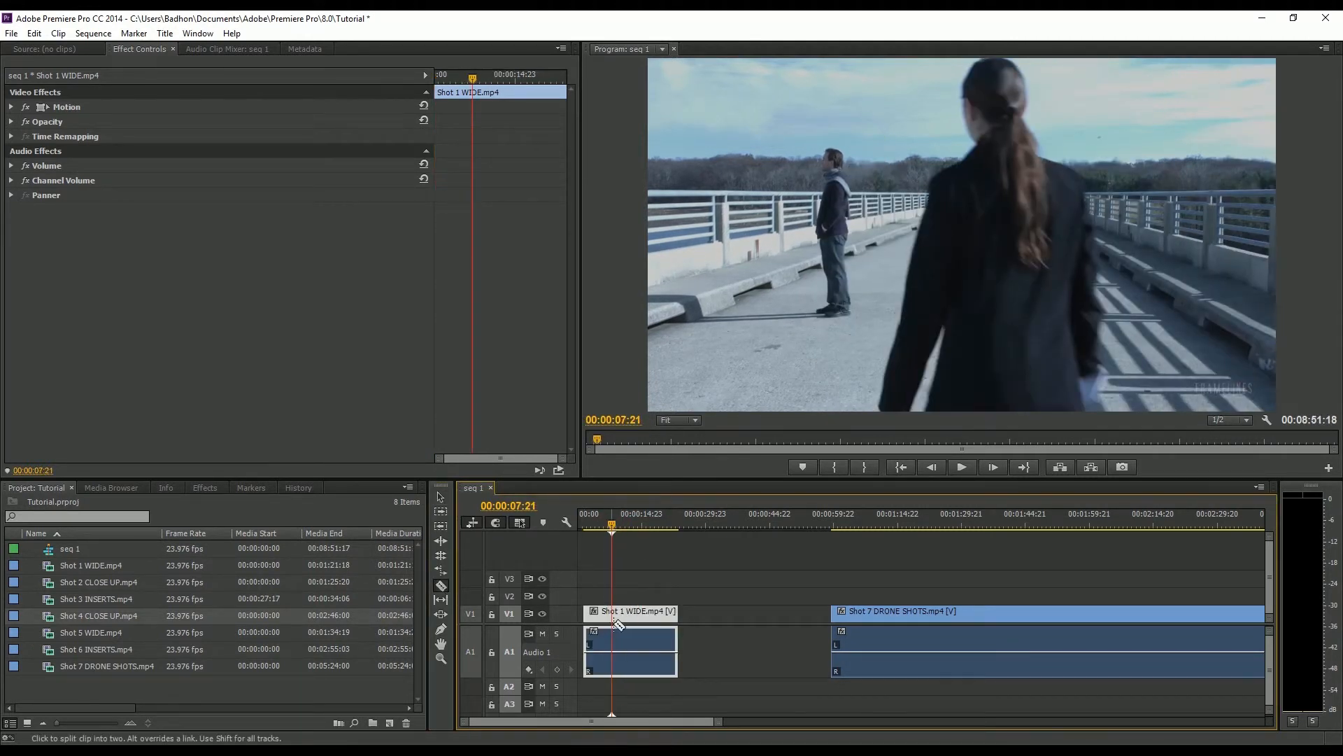
click(612, 618)
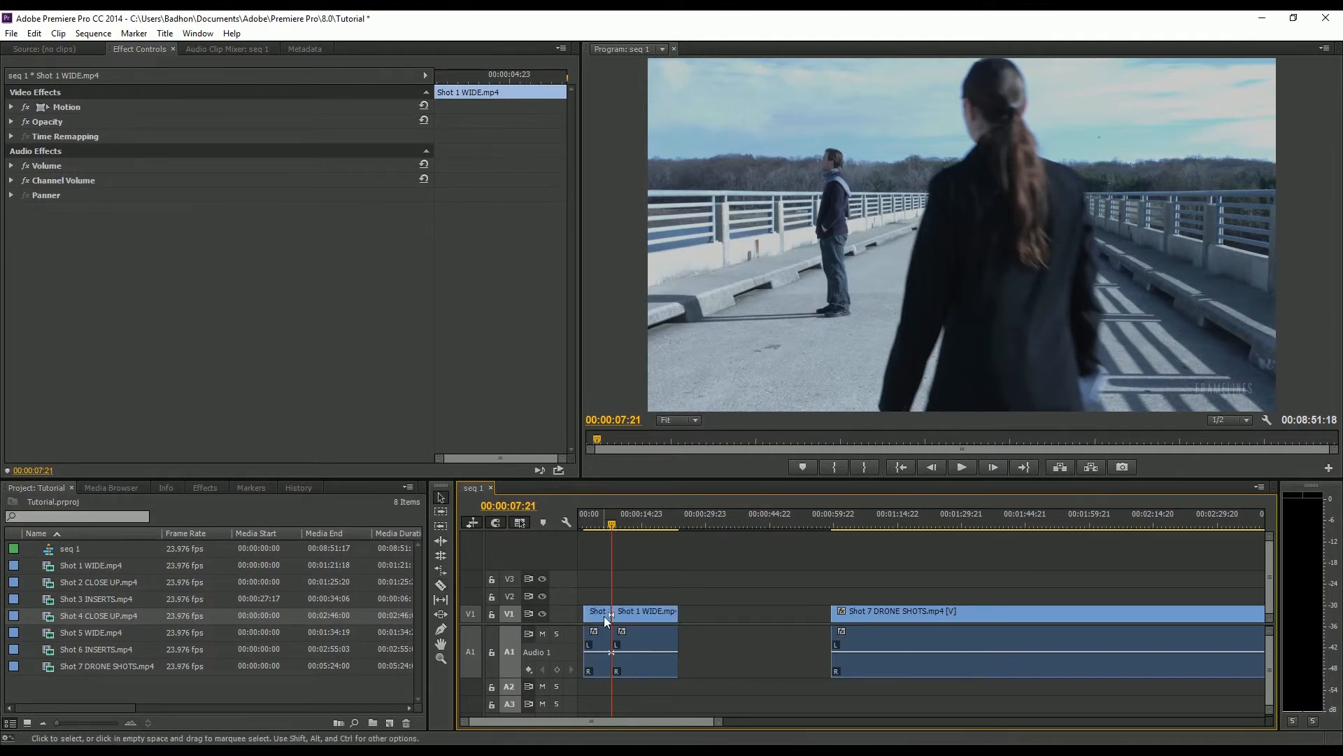
click(603, 616)
key(Delete)
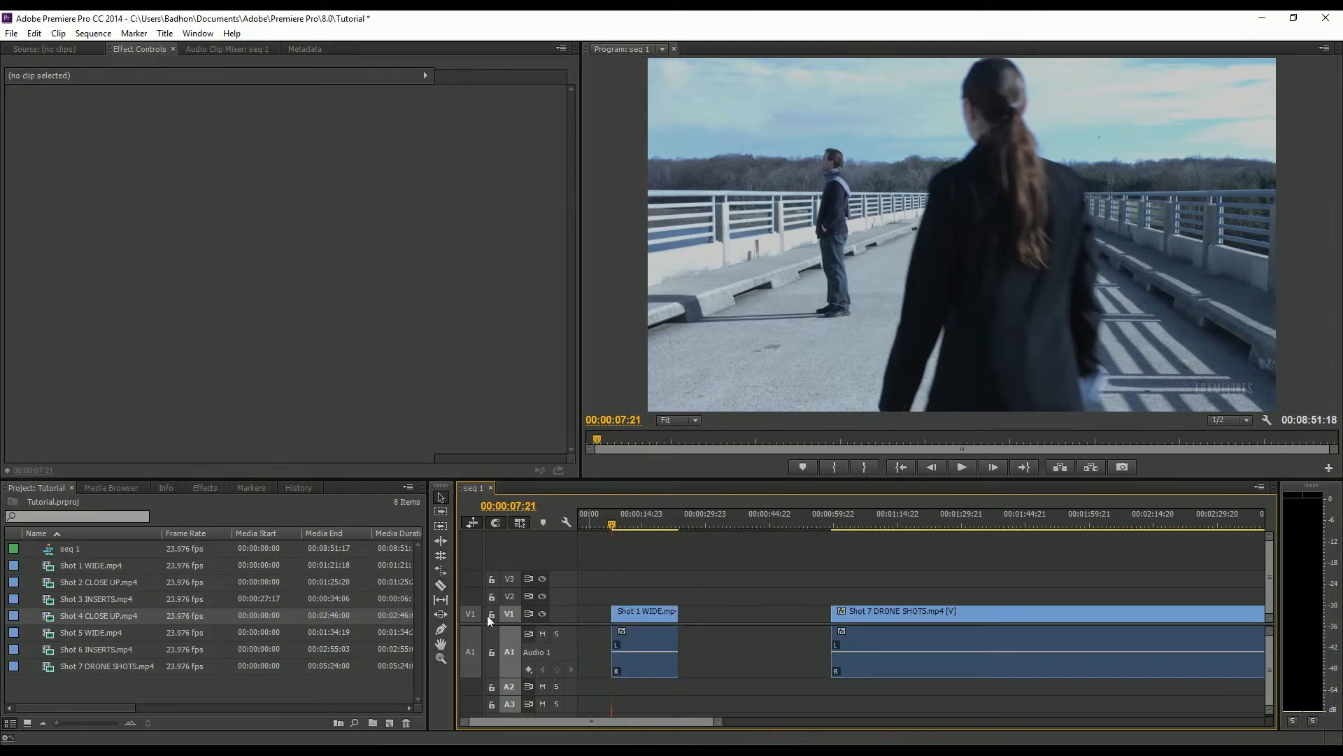
Slip the Shot 1 WIDE piece to earlier source footage, and move it about 5 seconds earlier with the Slide tool.
click(441, 600)
drag(648, 624, 664, 619)
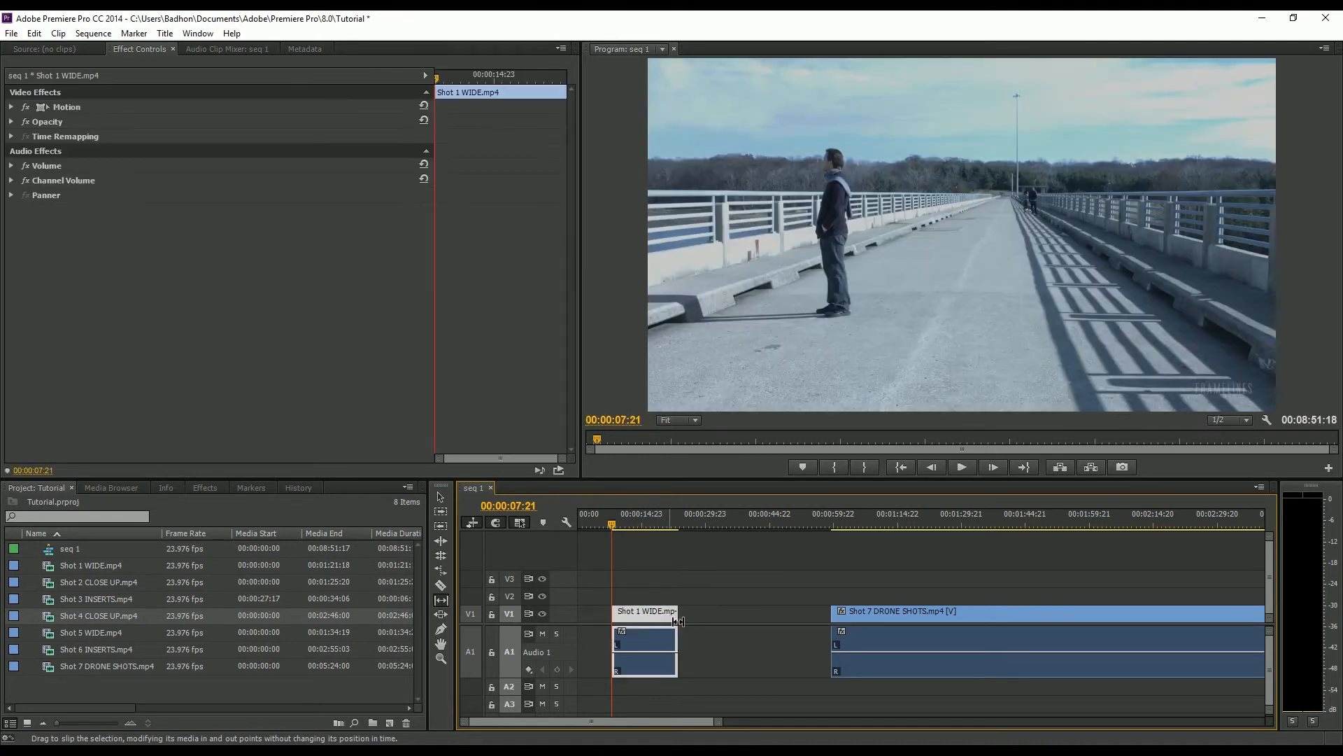
click(446, 615)
drag(642, 630, 621, 630)
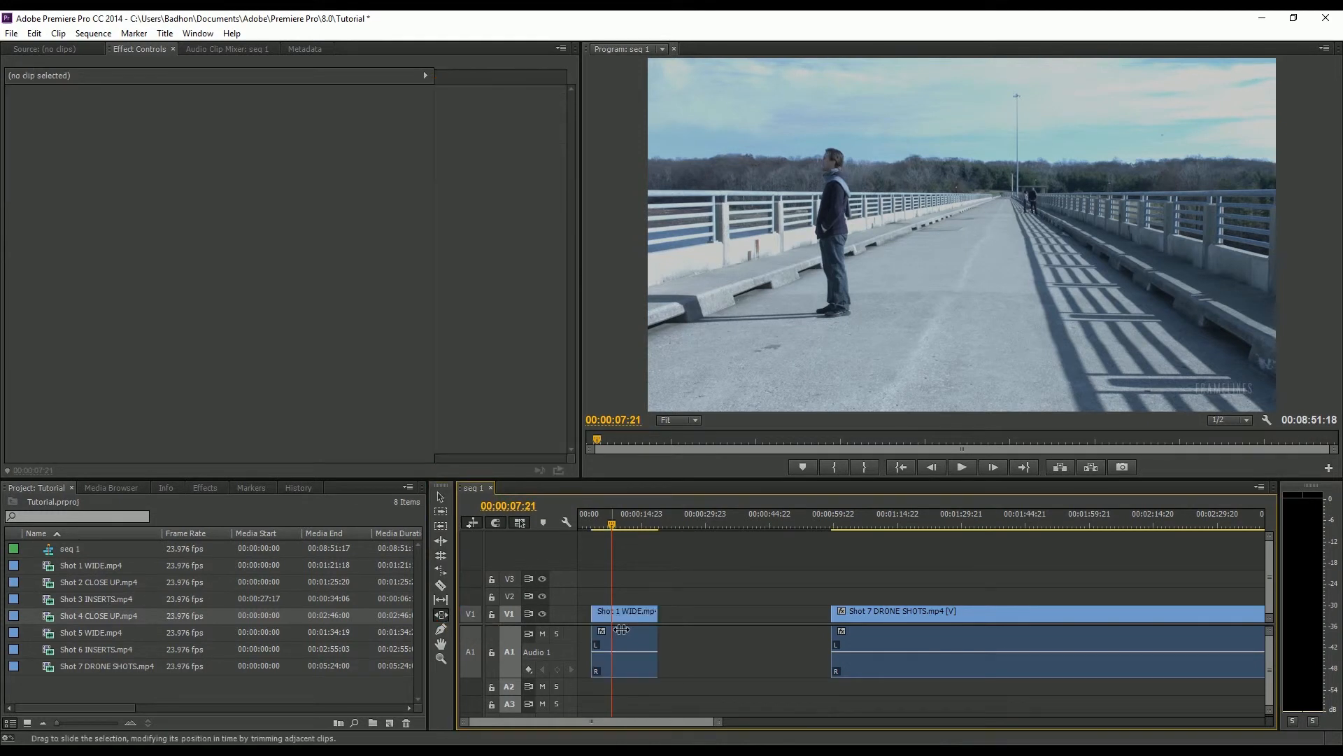
Move the Shot 1 WIDE piece directly against the start of Shot 7 DRONE SHOTS.
click(441, 497)
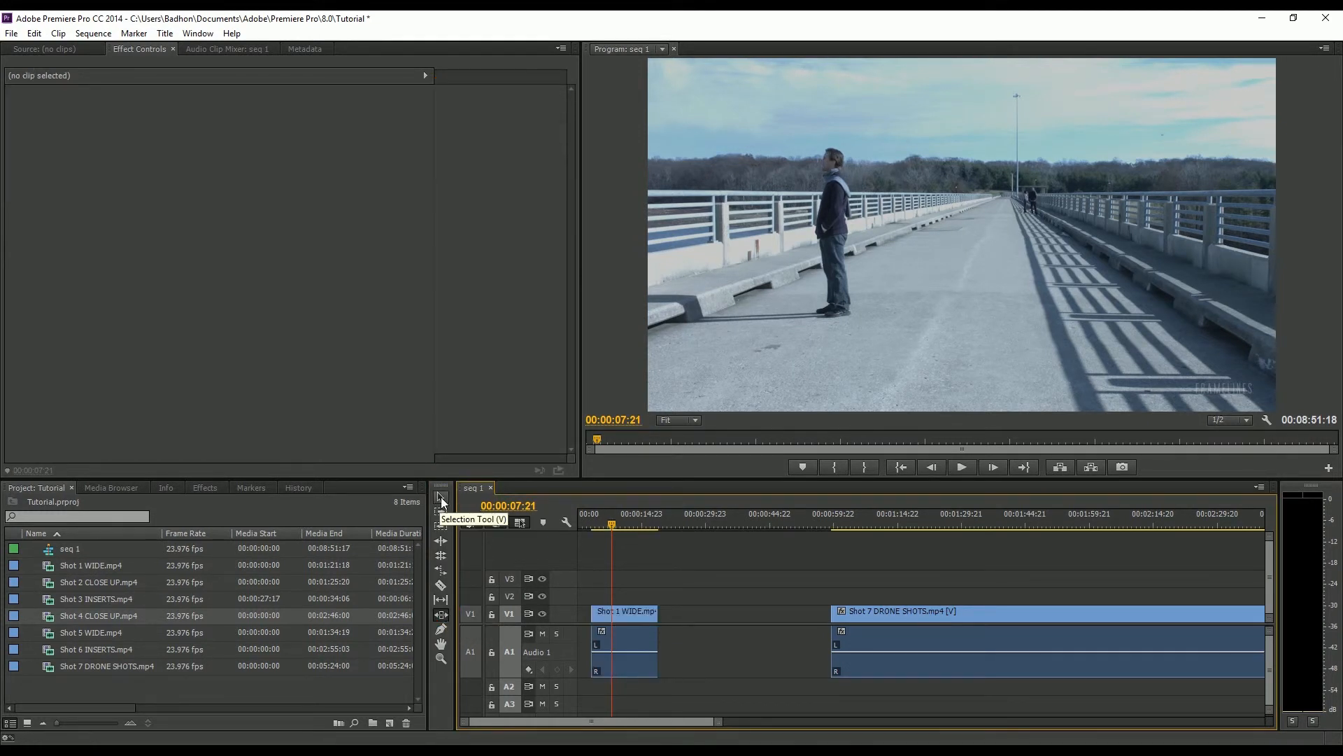
drag(624, 615, 799, 625)
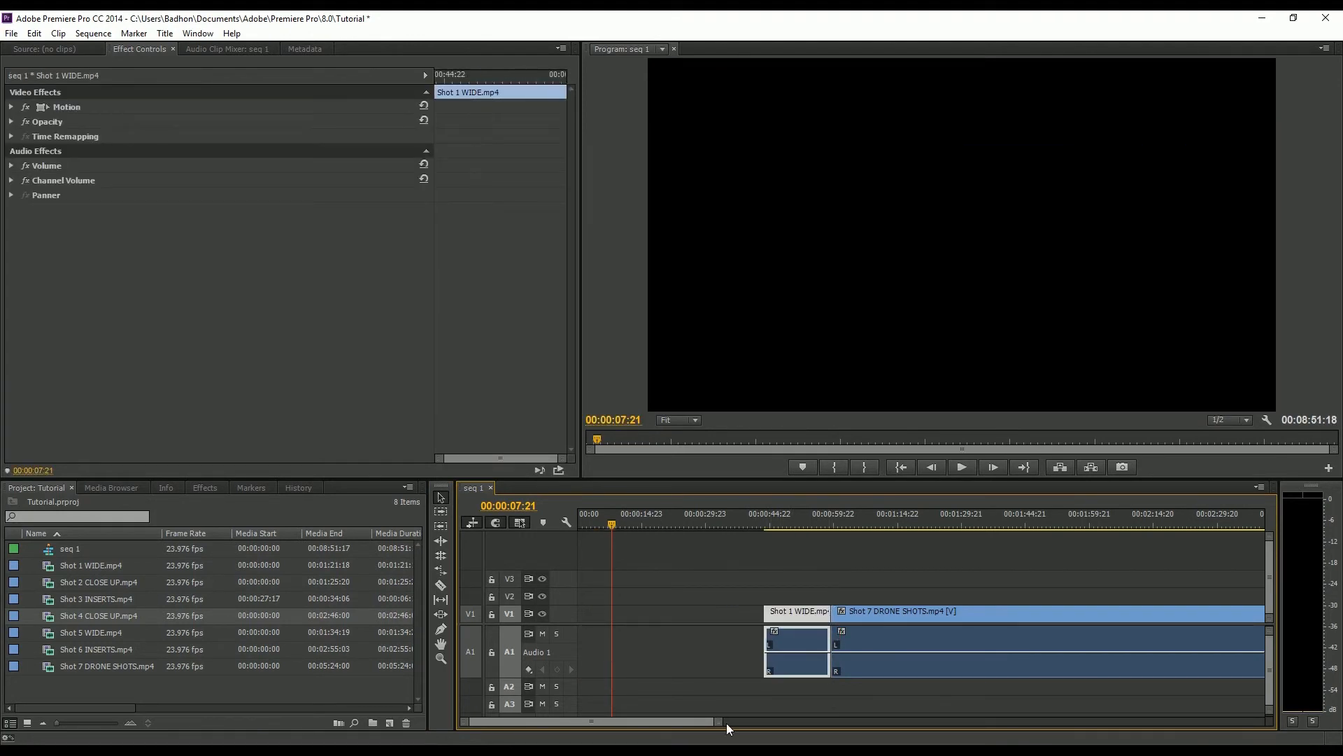
Slide the Shot 1 WIDE piece about 6 seconds later with the Slide tool, trimming the start of Shot 7 DRONE SHOTS.
drag(721, 721, 982, 723)
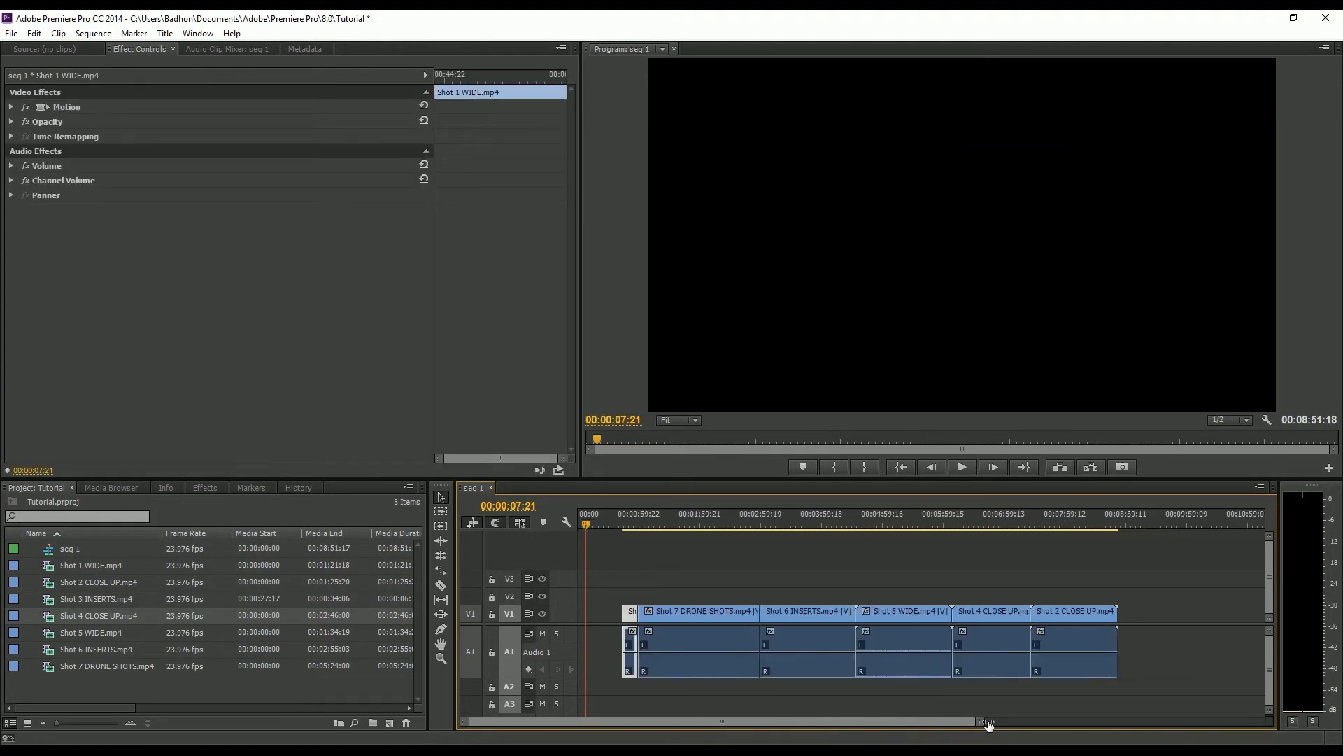
click(441, 616)
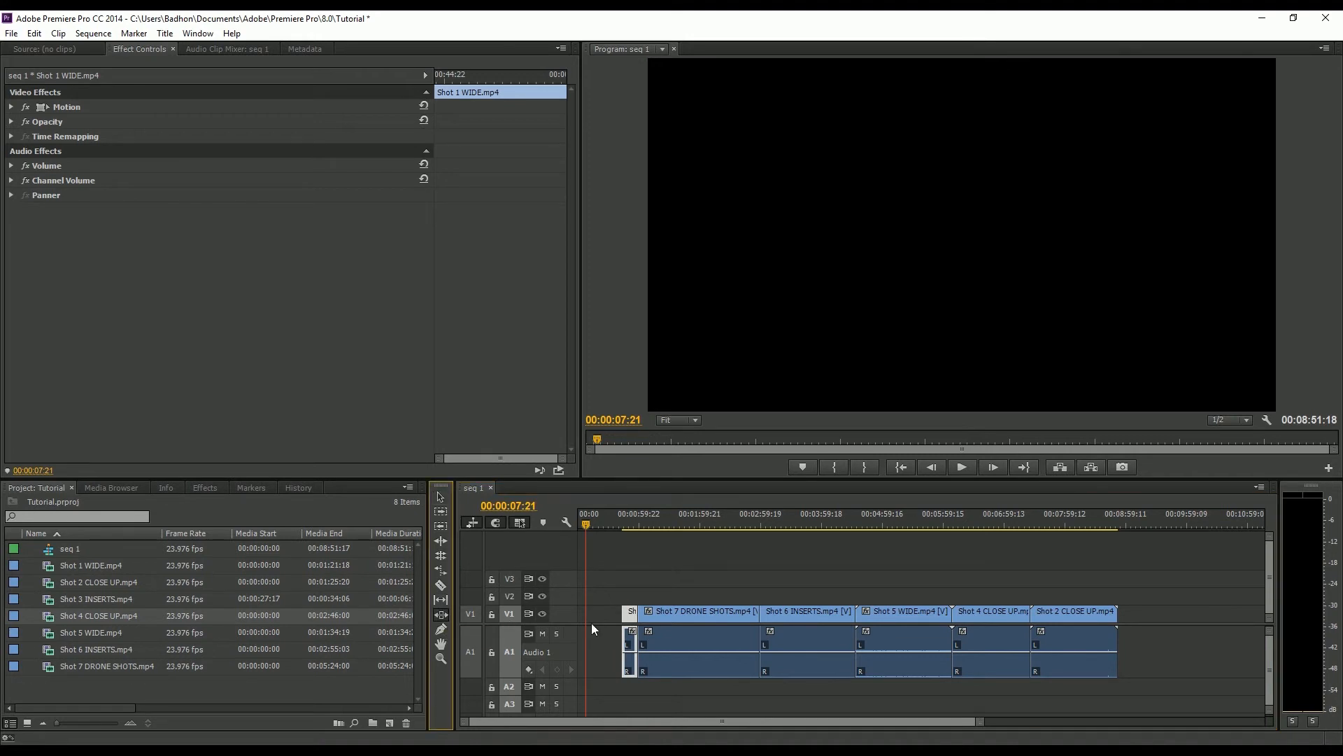
click(642, 625)
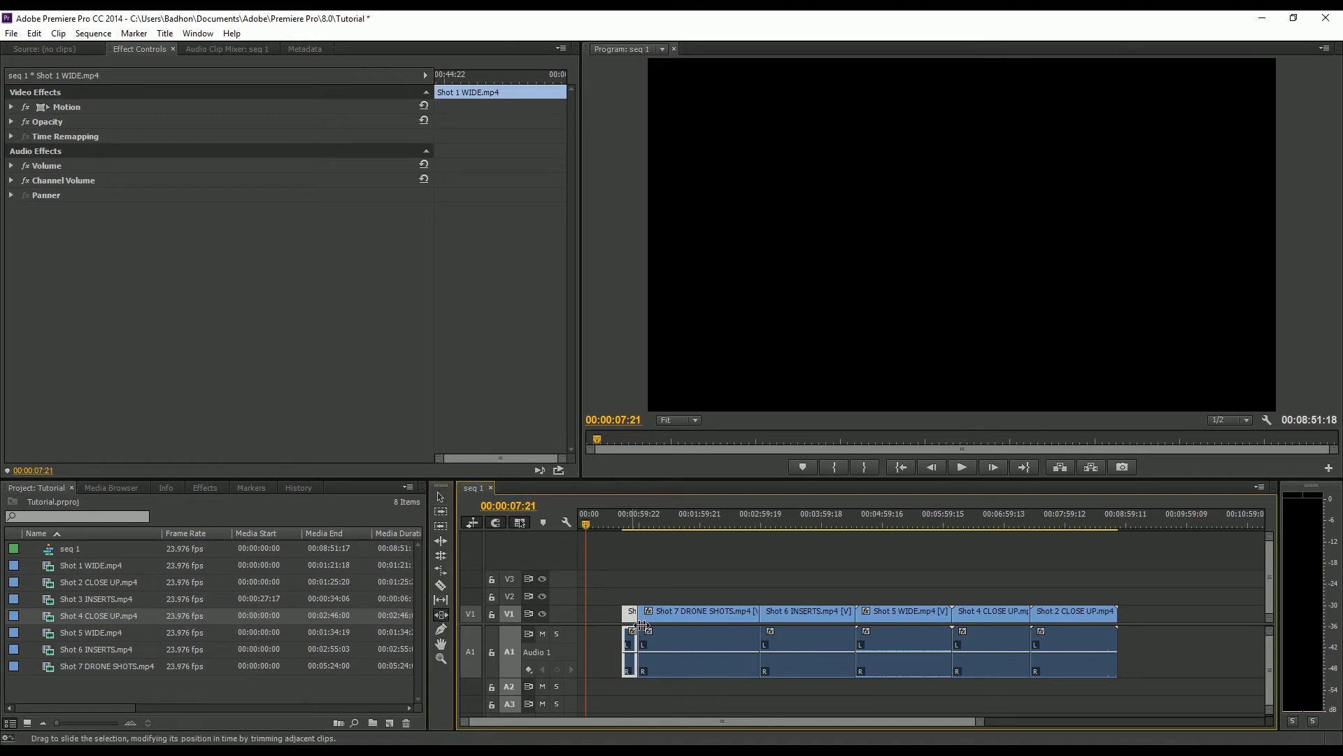
drag(642, 625, 648, 627)
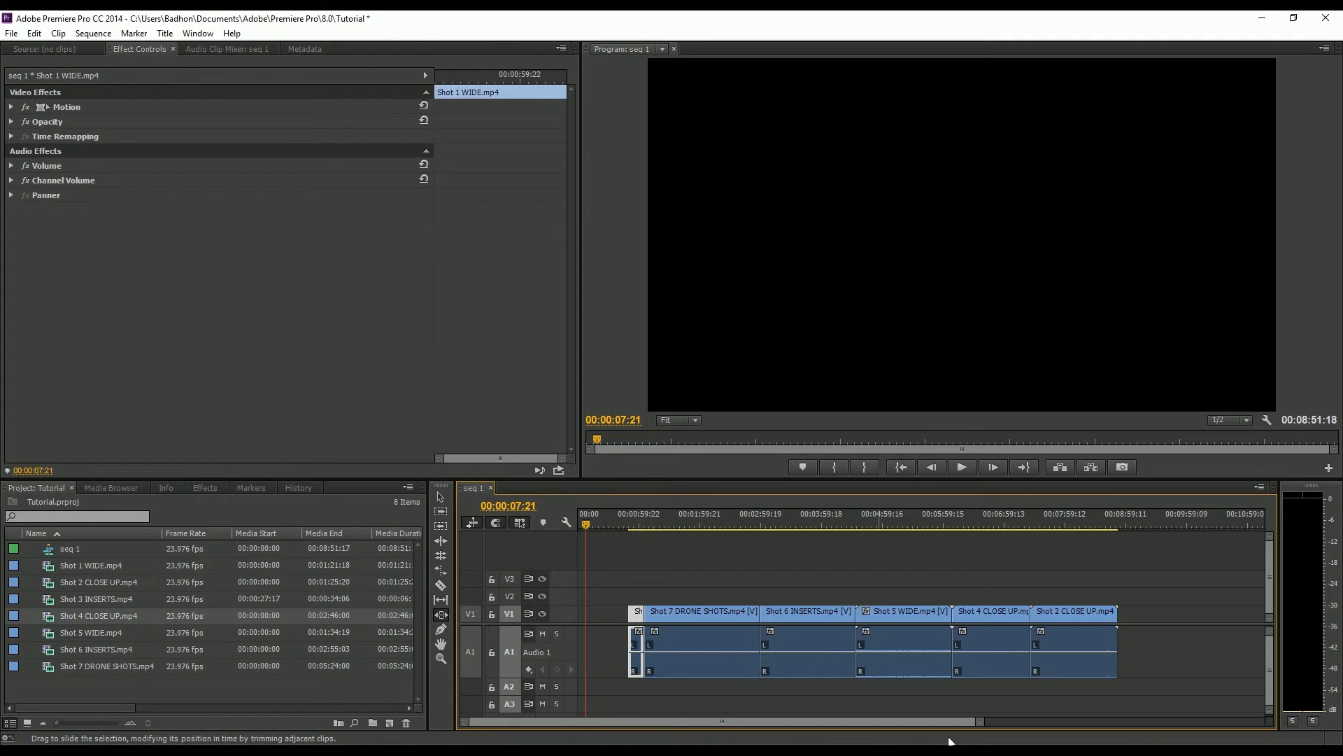
Slide the Shot 1 WIDE piece another 9 seconds or so later into Shot 7 DRONE SHOTS.
click(981, 722)
drag(981, 722, 758, 722)
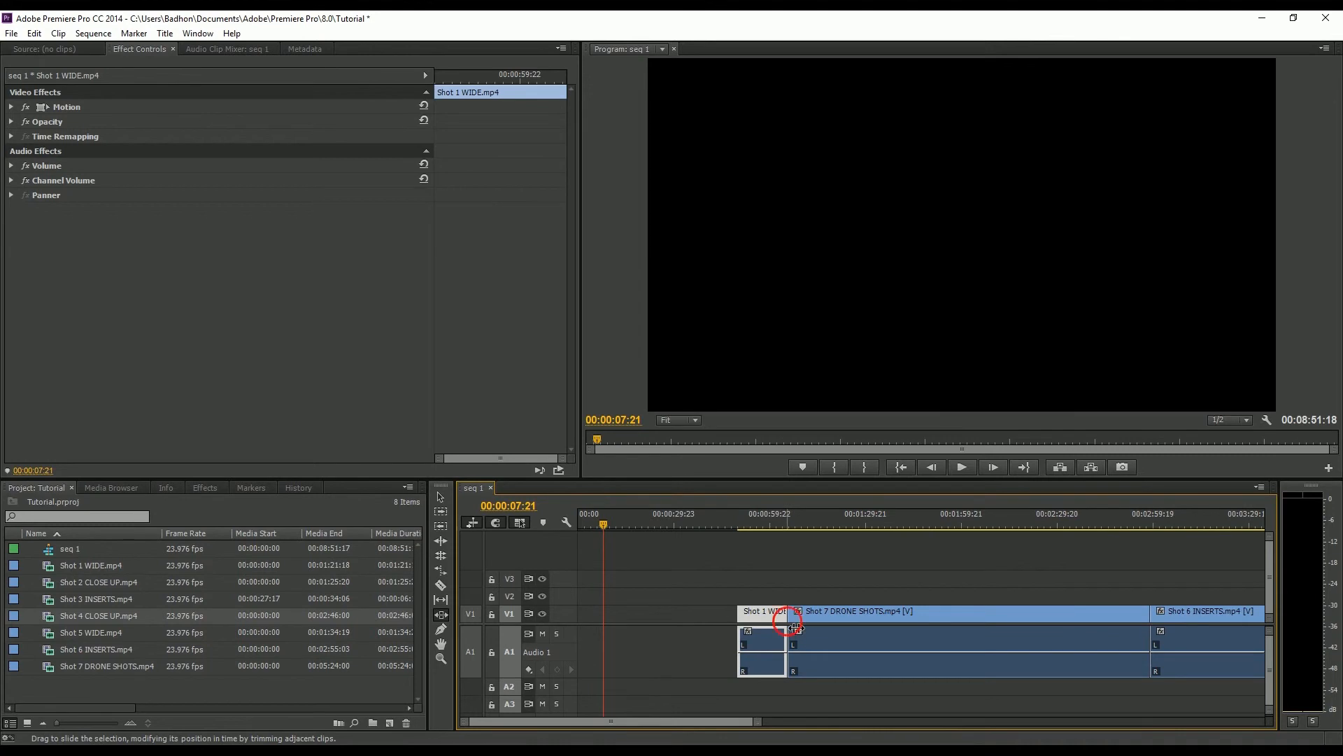
drag(774, 617, 815, 626)
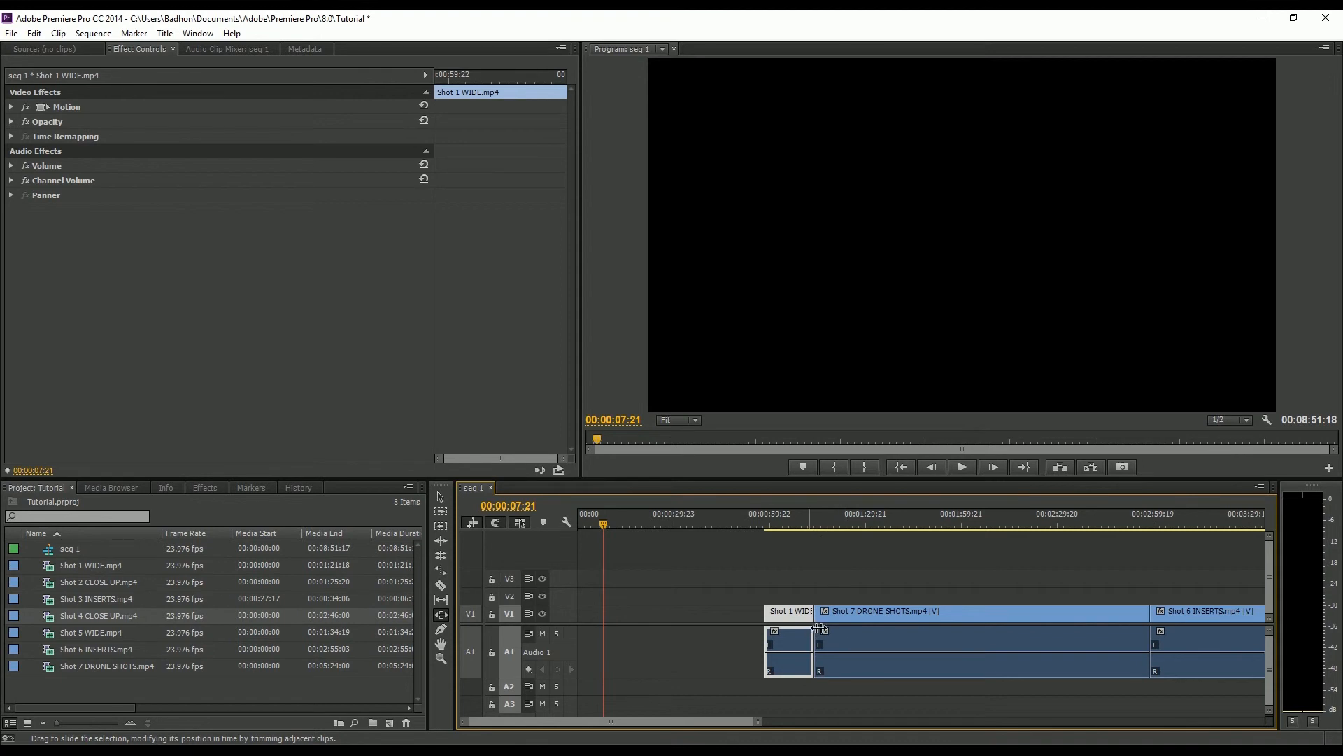
Slide the Shot 1 WIDE piece about 24 seconds later into Shot 7 DRONE SHOTS, and extend its start about 4 seconds earlier.
drag(813, 630, 891, 630)
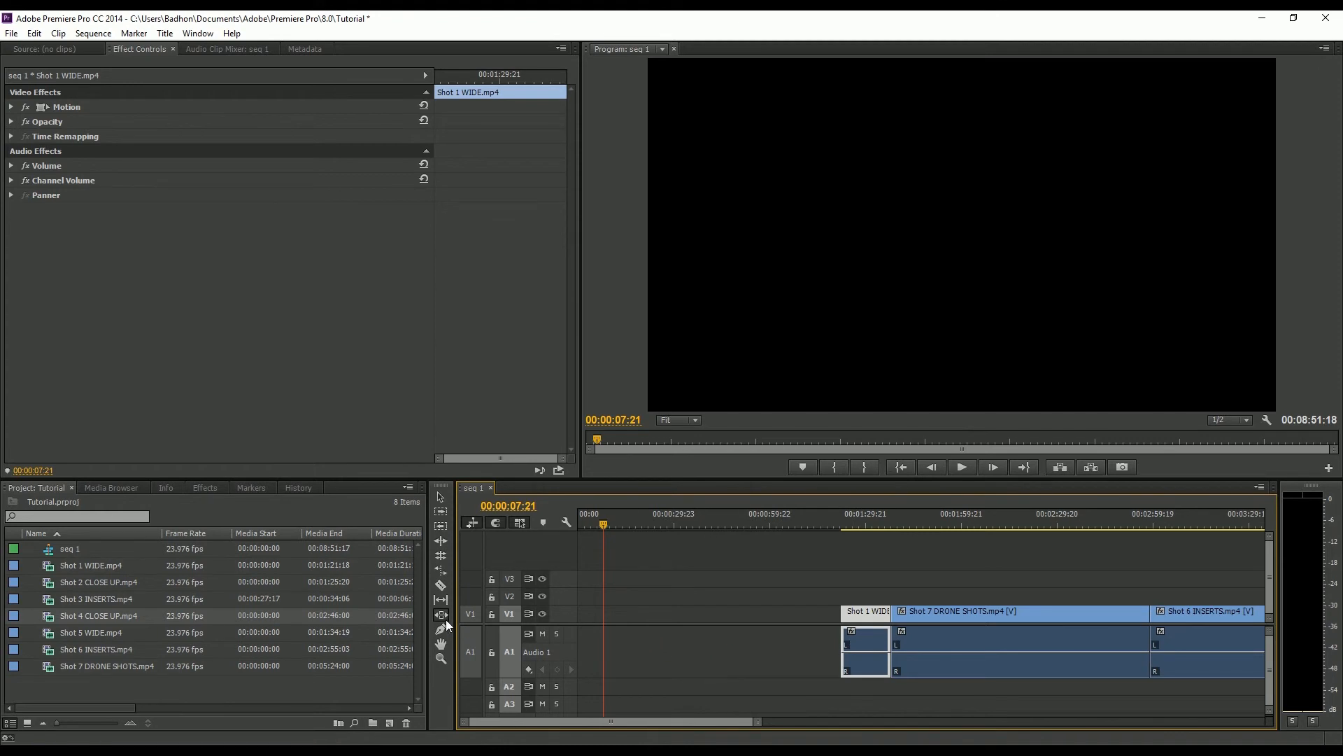
key(v)
key(ctrl+shift+a)
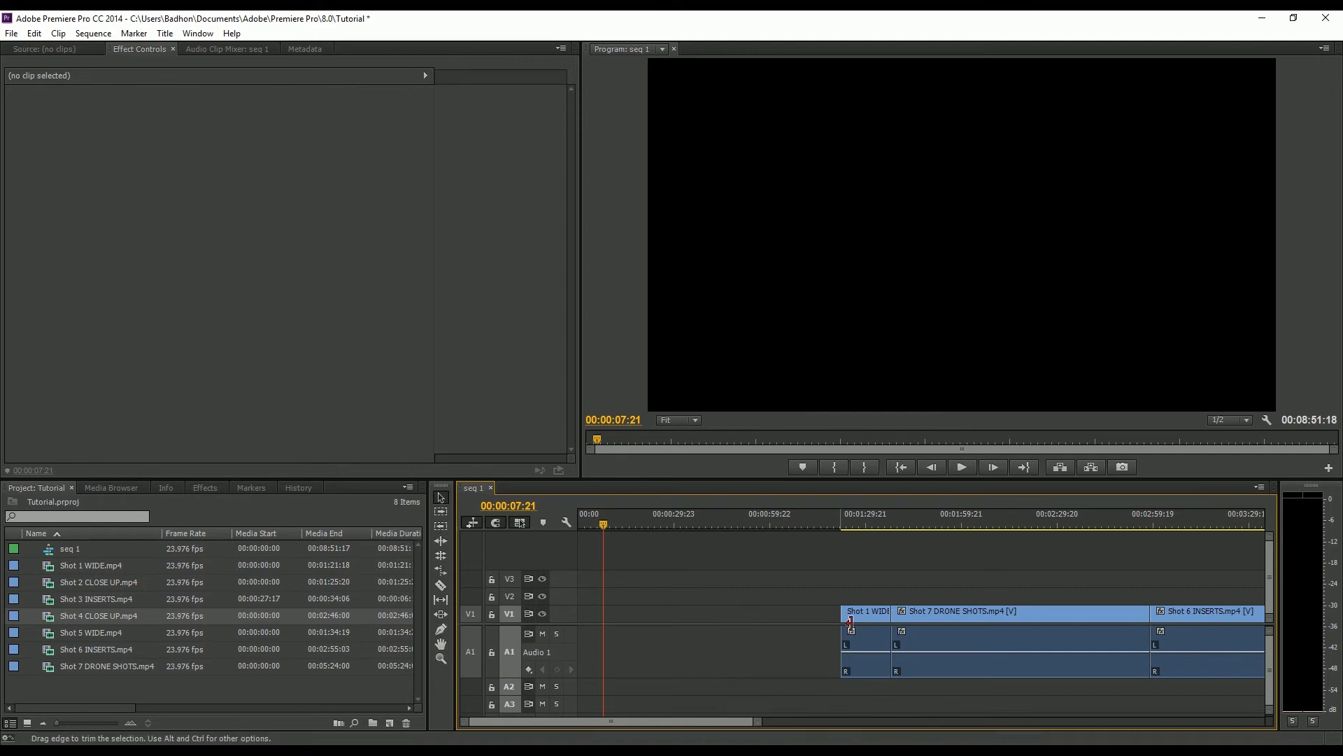
drag(842, 616, 830, 615)
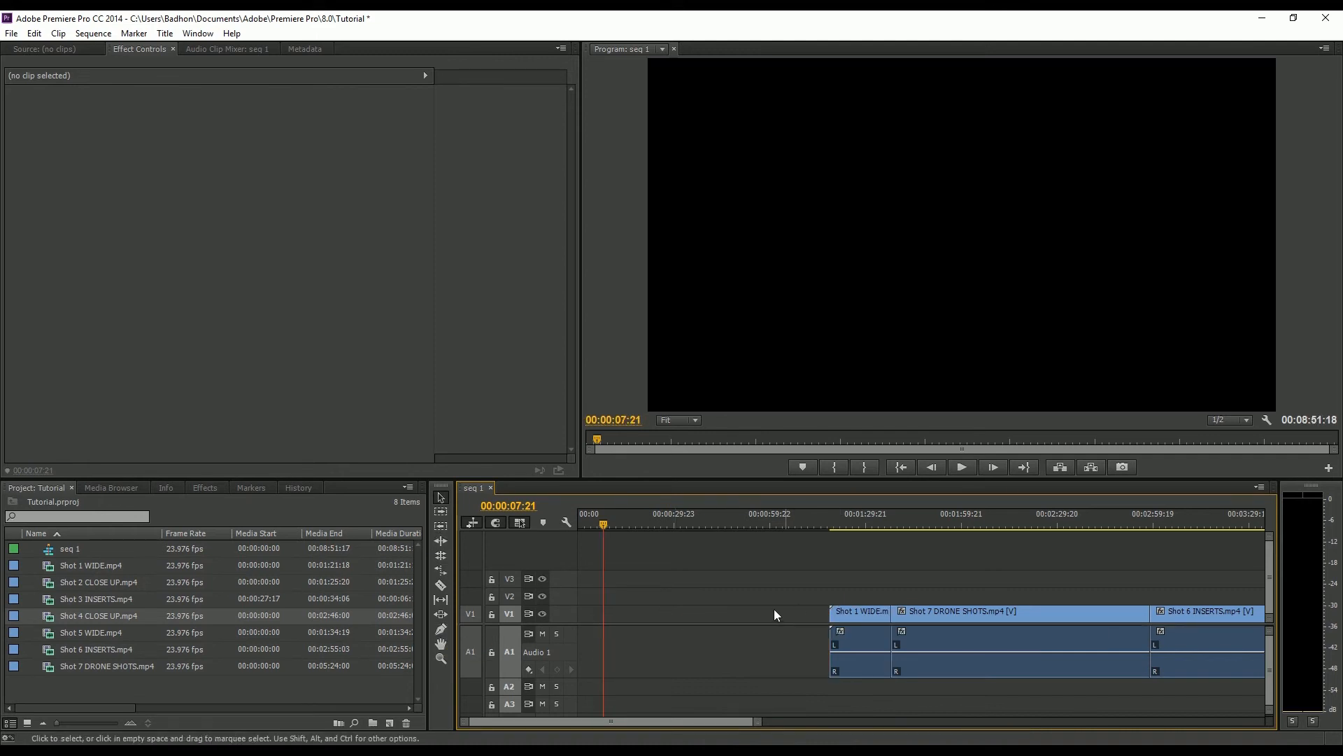
Delete the empty gap before the Shot 1 WIDE piece so the whole sequence starts at 00:00.
click(719, 617)
key(Delete)
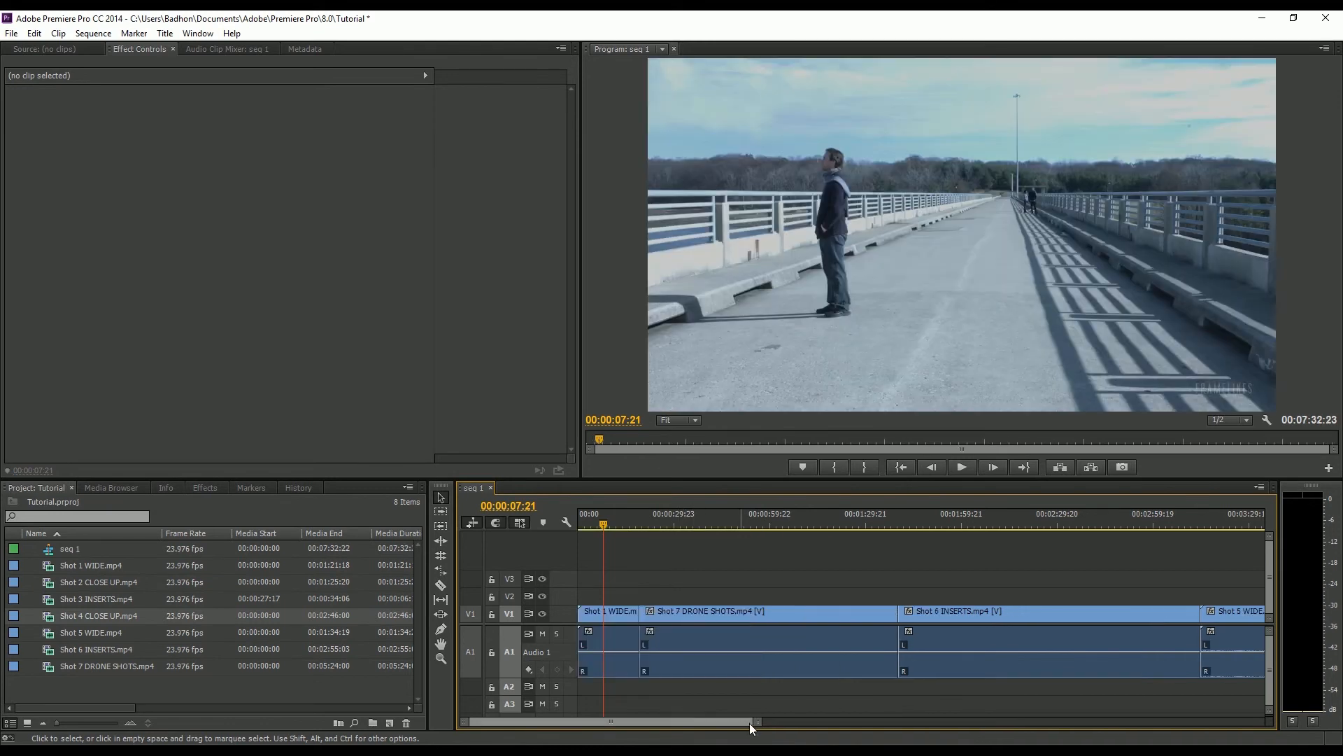
drag(756, 722, 953, 723)
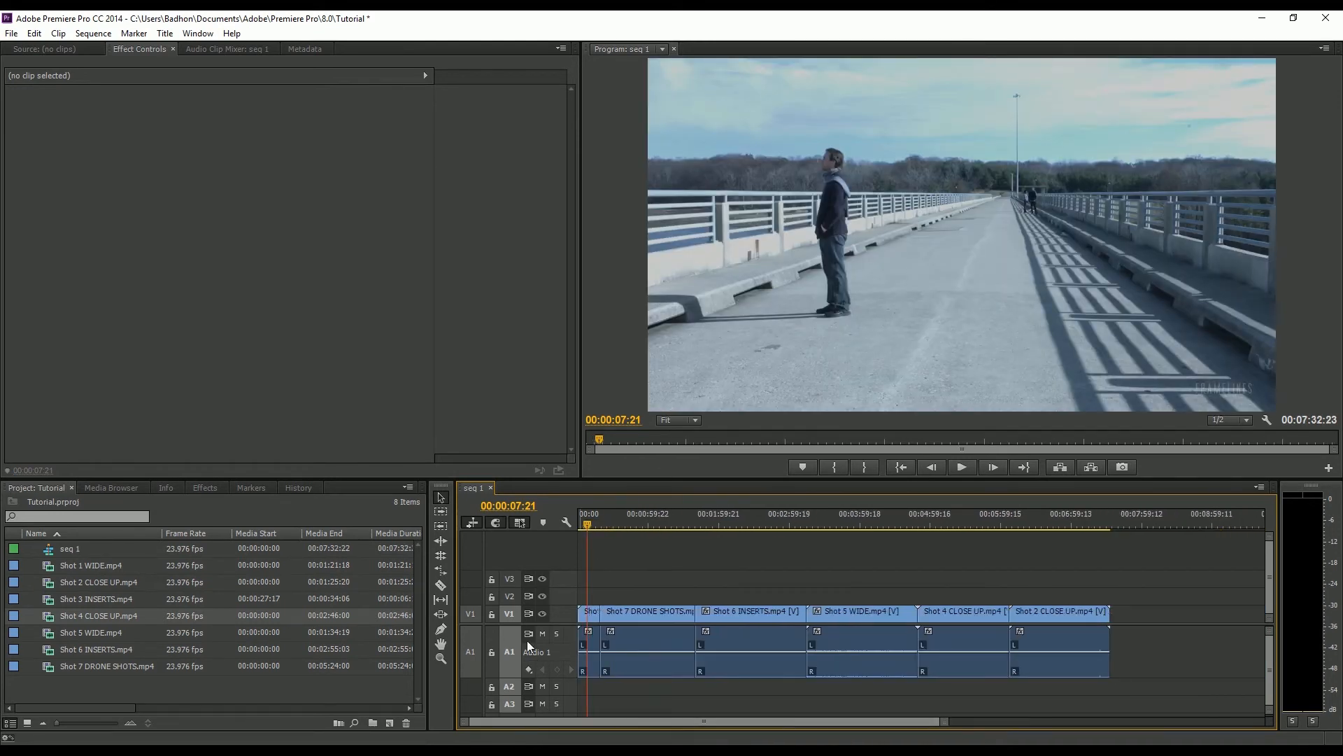
Activate the Pen tool and expand the V1 track to show the clips' thumbnails.
click(440, 631)
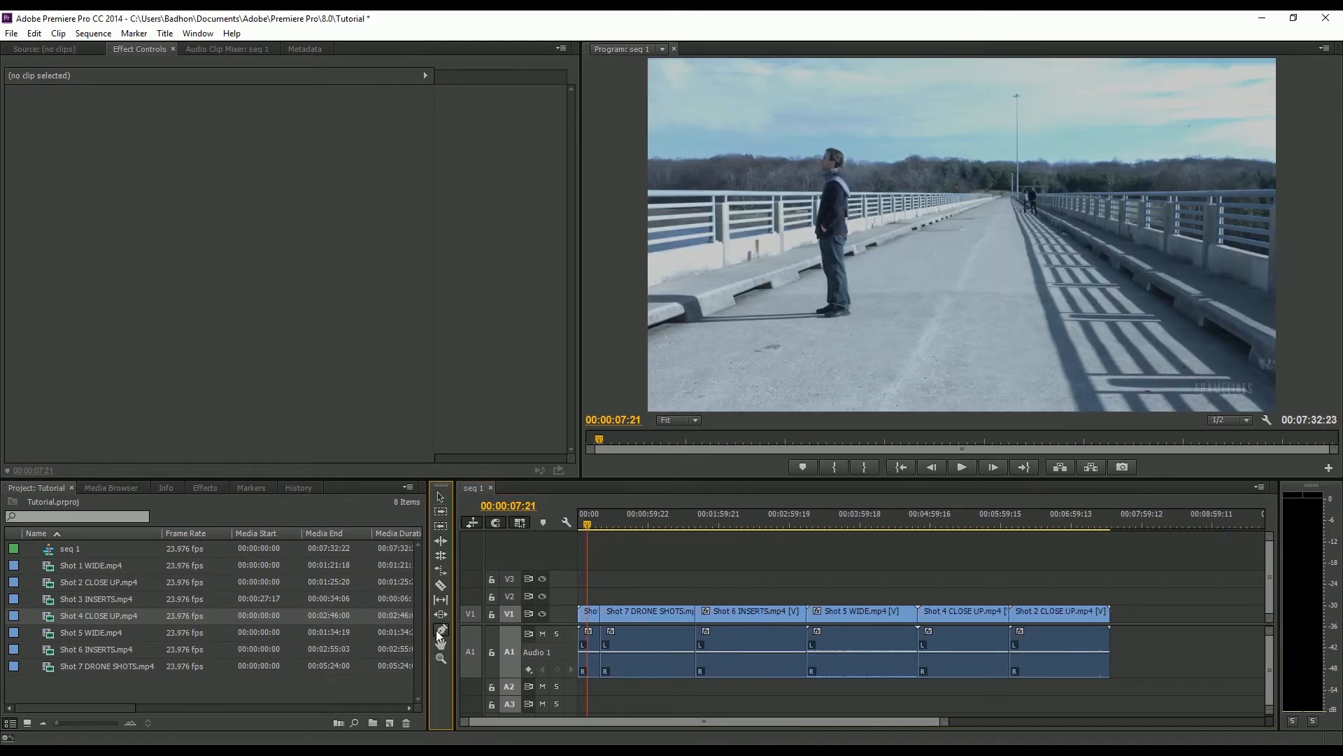
double_click(565, 611)
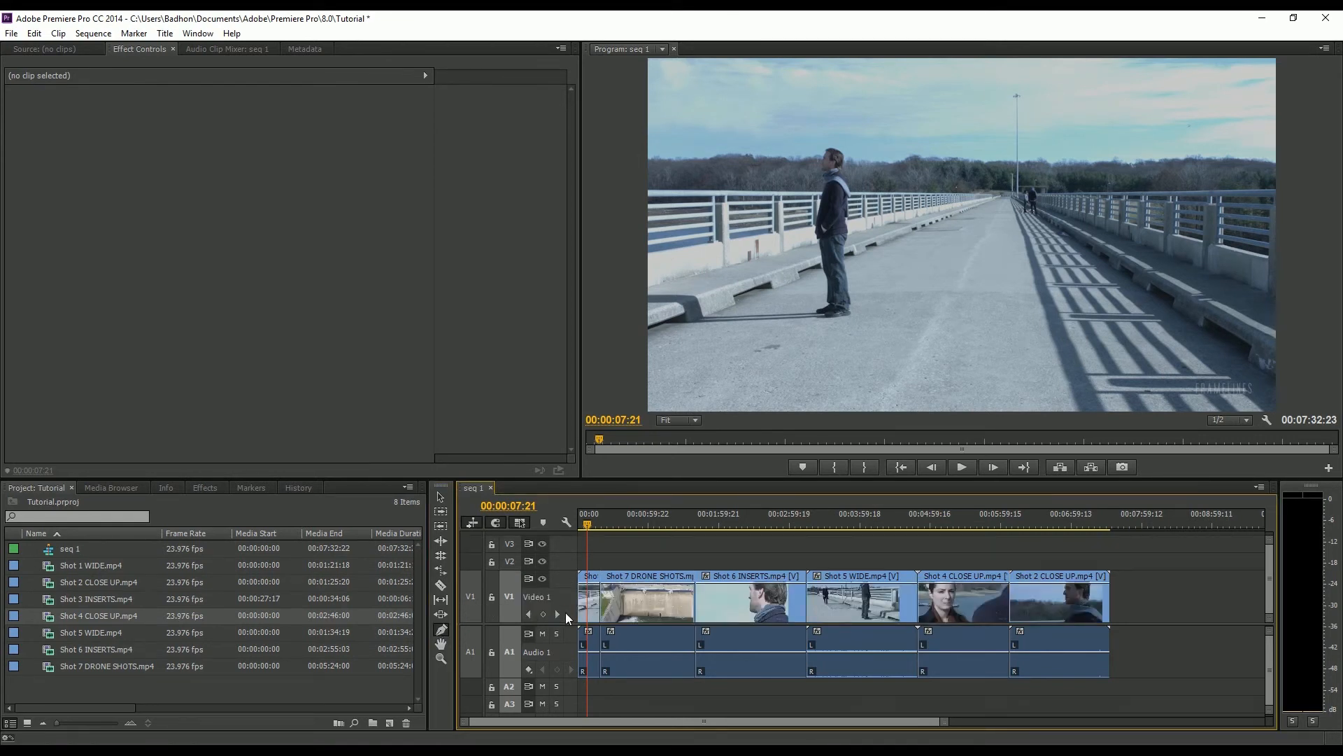
click(443, 630)
drag(946, 728, 723, 728)
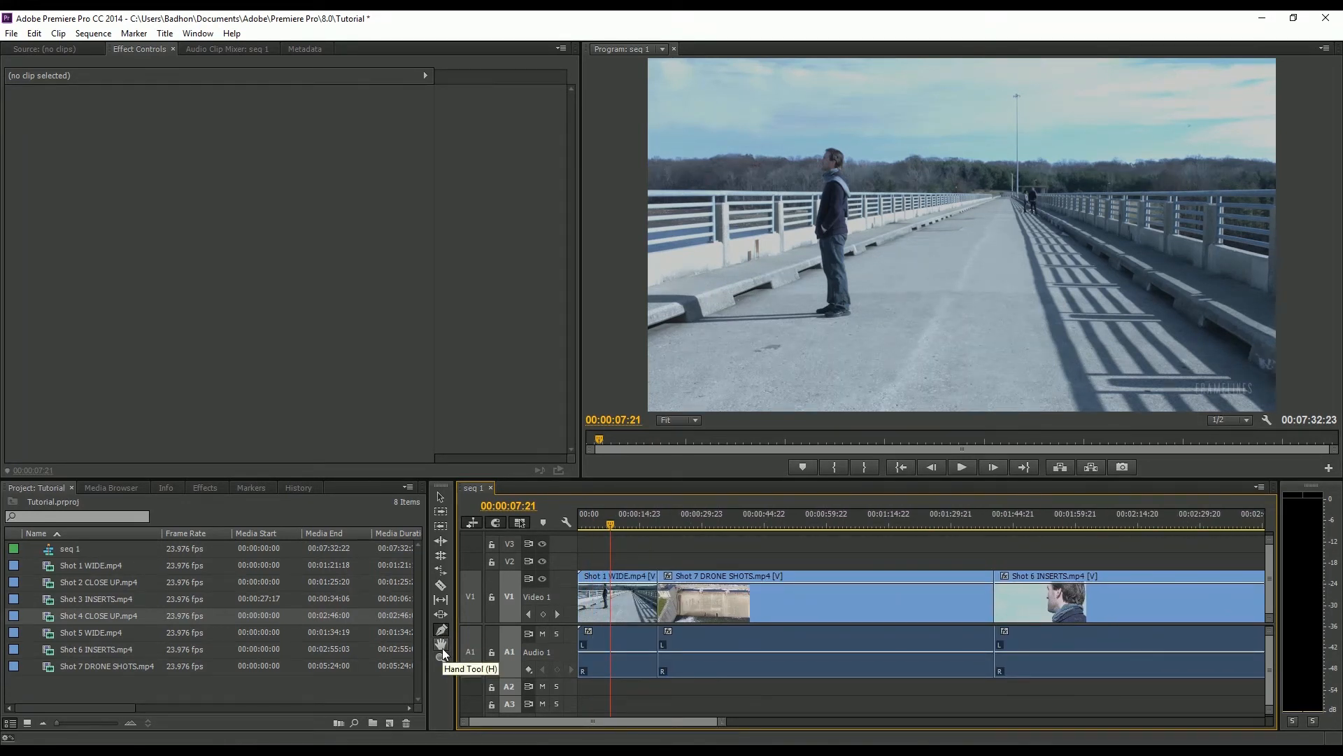
Scroll along the sequence with the Hand tool to look over the later clips, and return to its beginning.
click(442, 646)
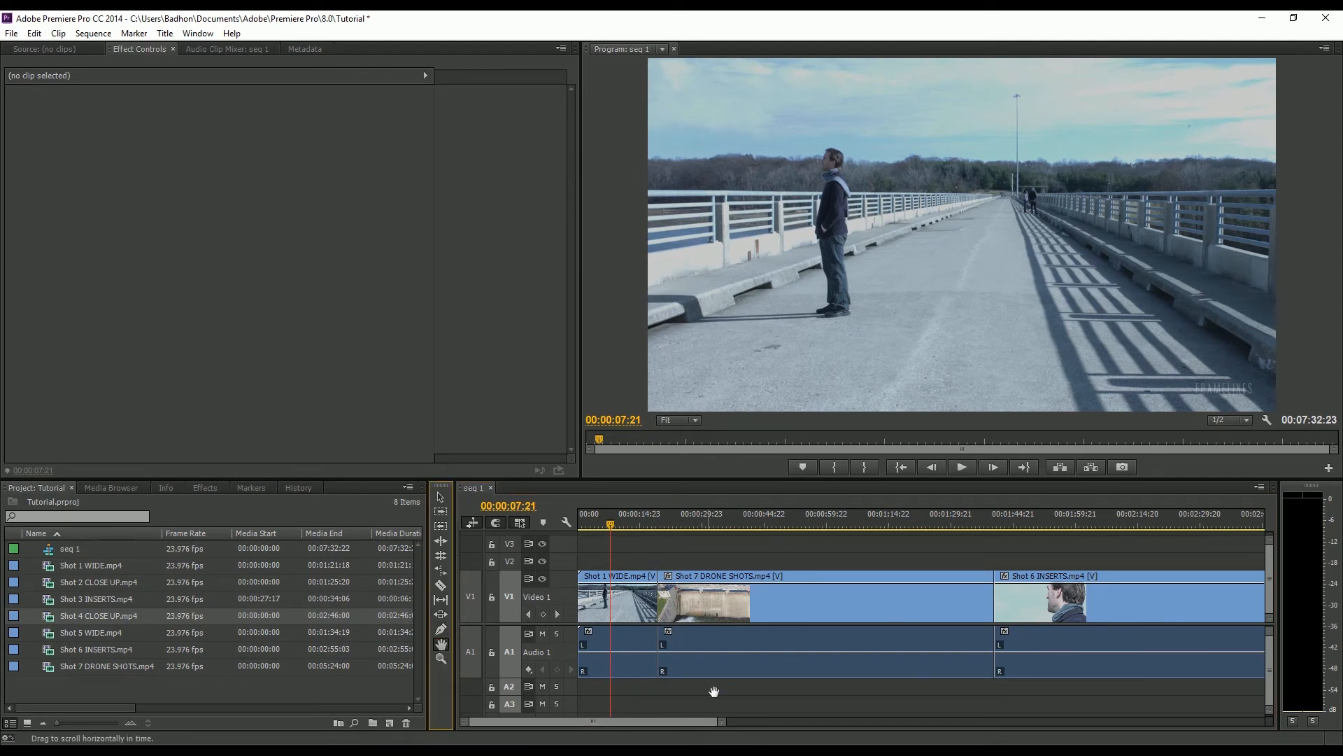
drag(598, 722, 532, 720)
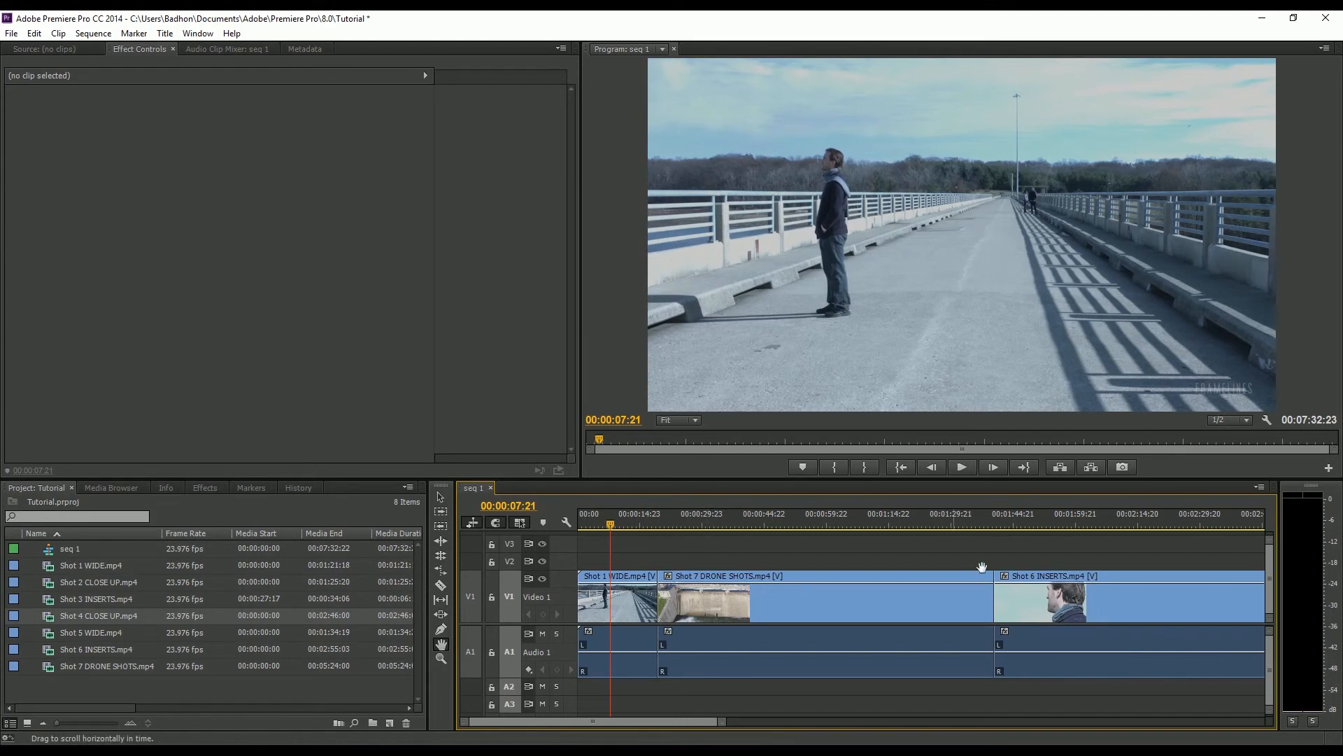
drag(1032, 560, 735, 560)
drag(1050, 554, 672, 568)
drag(1104, 556, 841, 658)
drag(851, 721, 878, 721)
drag(568, 722, 480, 720)
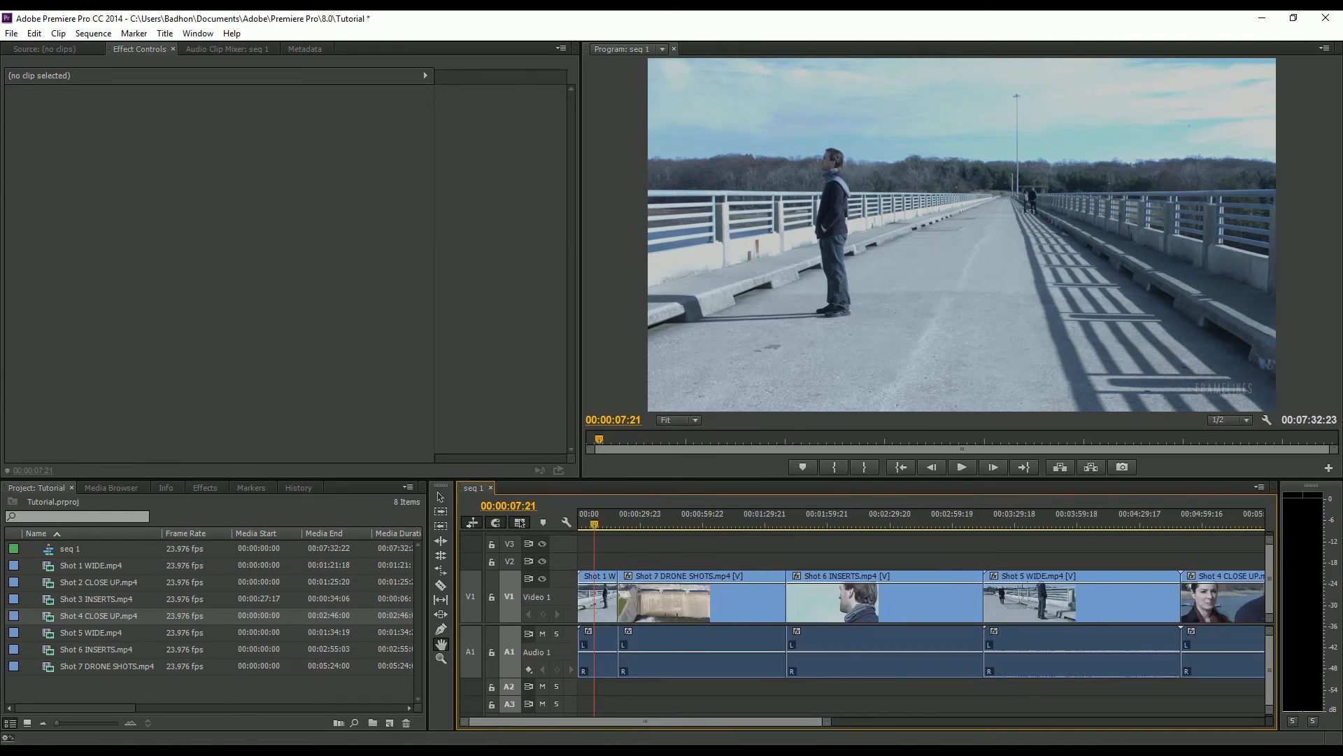
Zoom the timeline in and out around the clips with the Zoom tool, and switch back to the Selection tool.
click(439, 659)
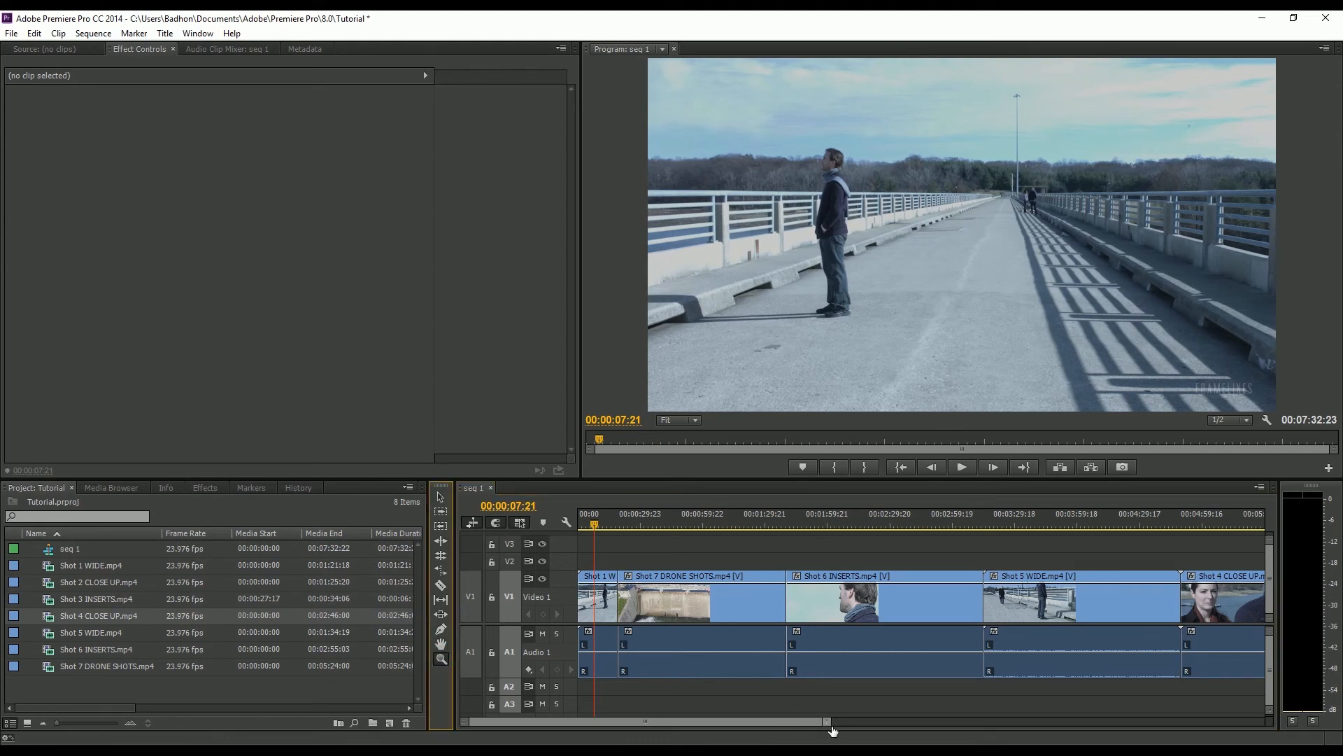
drag(832, 730, 737, 727)
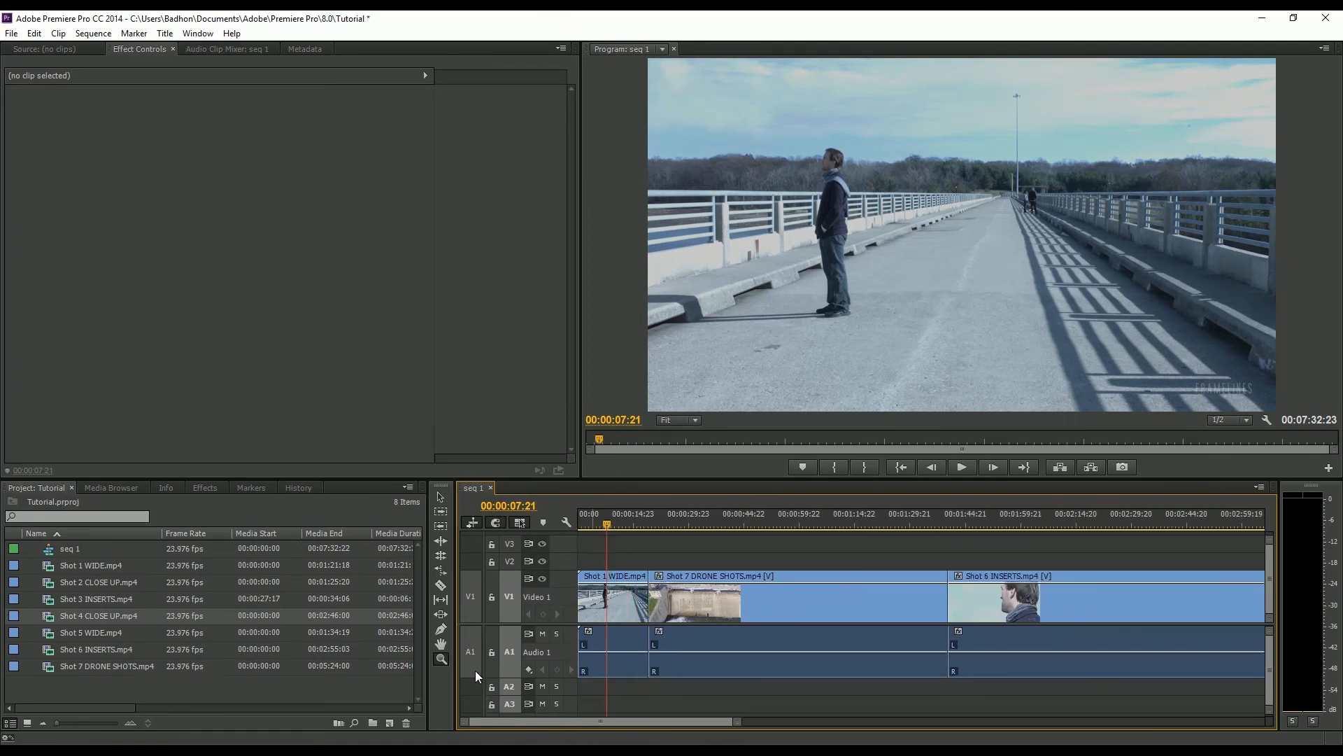
click(441, 658)
click(761, 614)
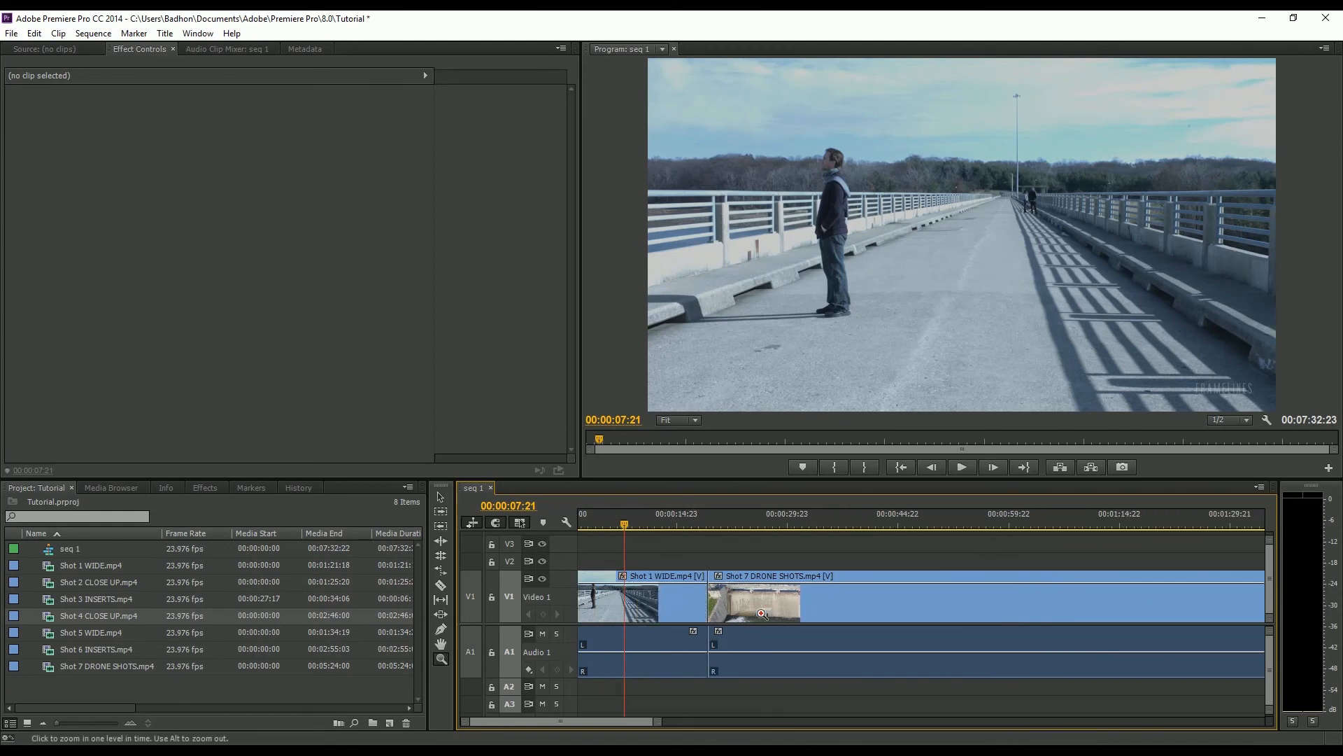
click(761, 615)
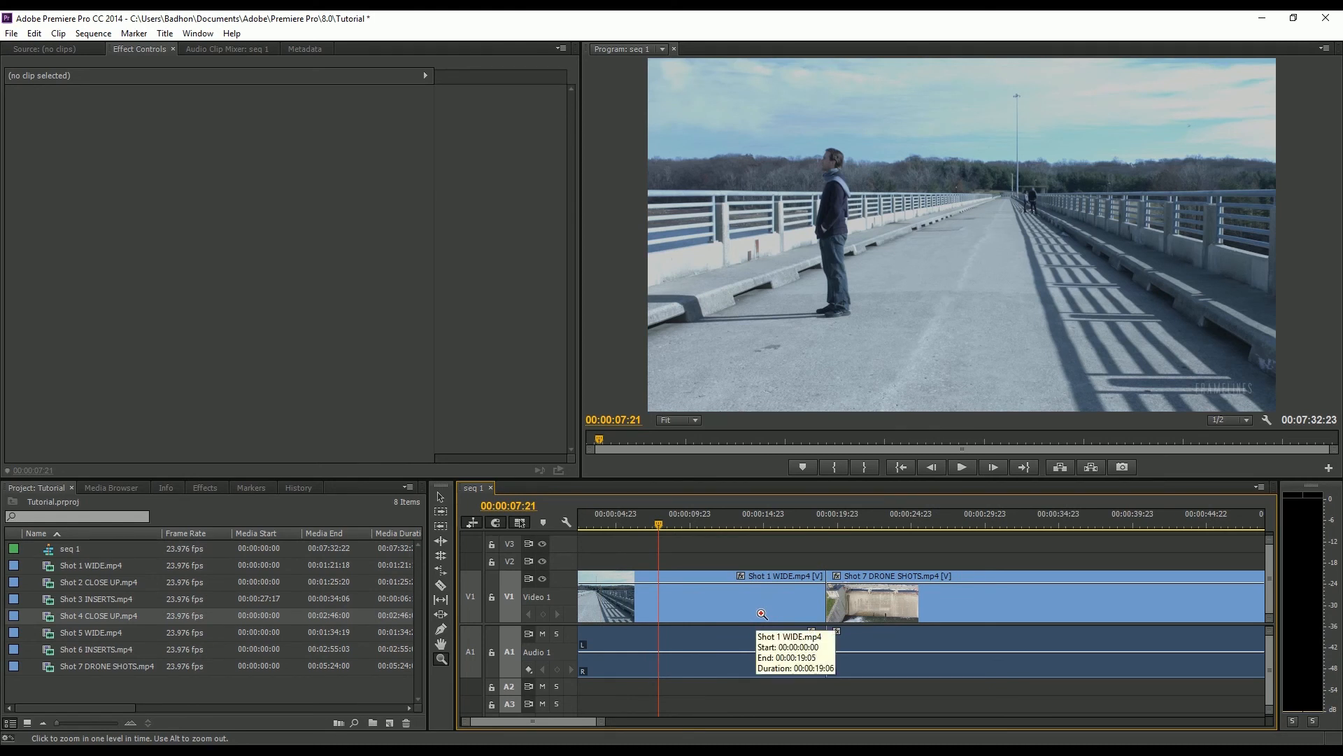
key(alt)
alt+click(761, 615)
alt+click(761, 614)
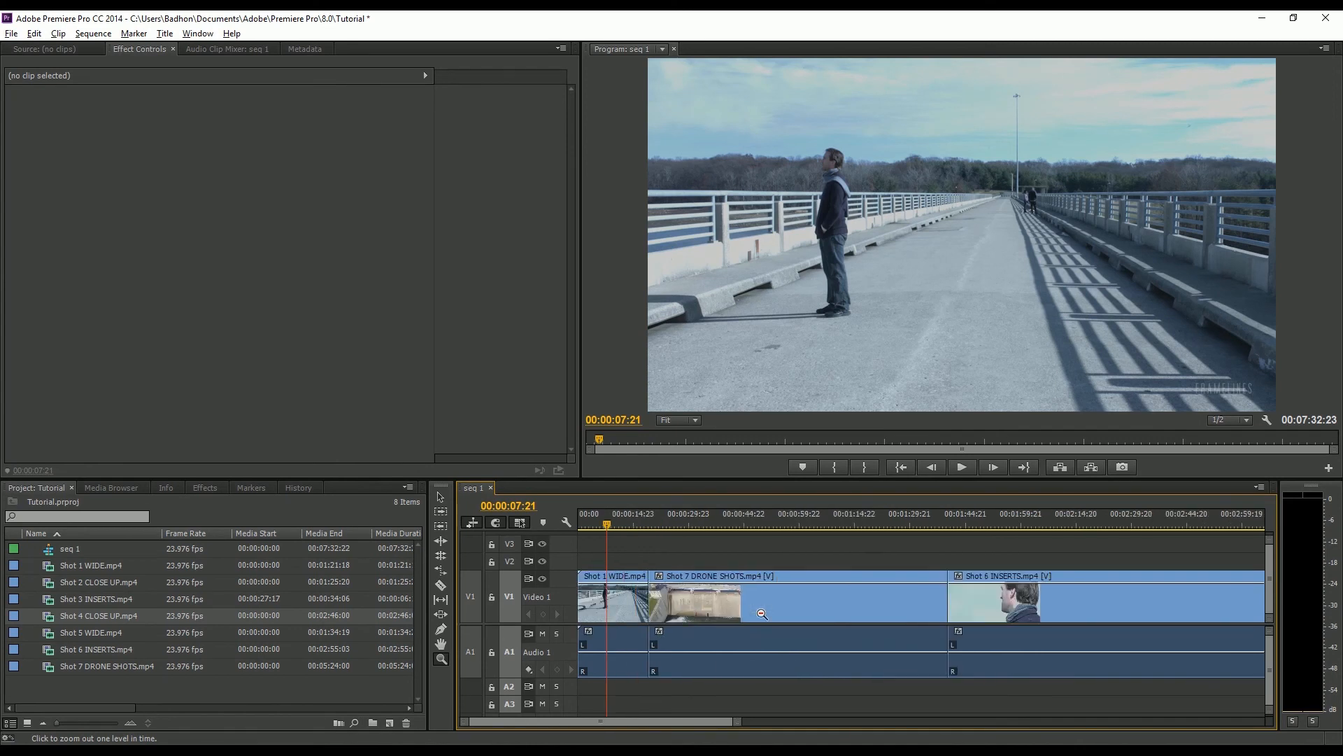
alt+click(762, 615)
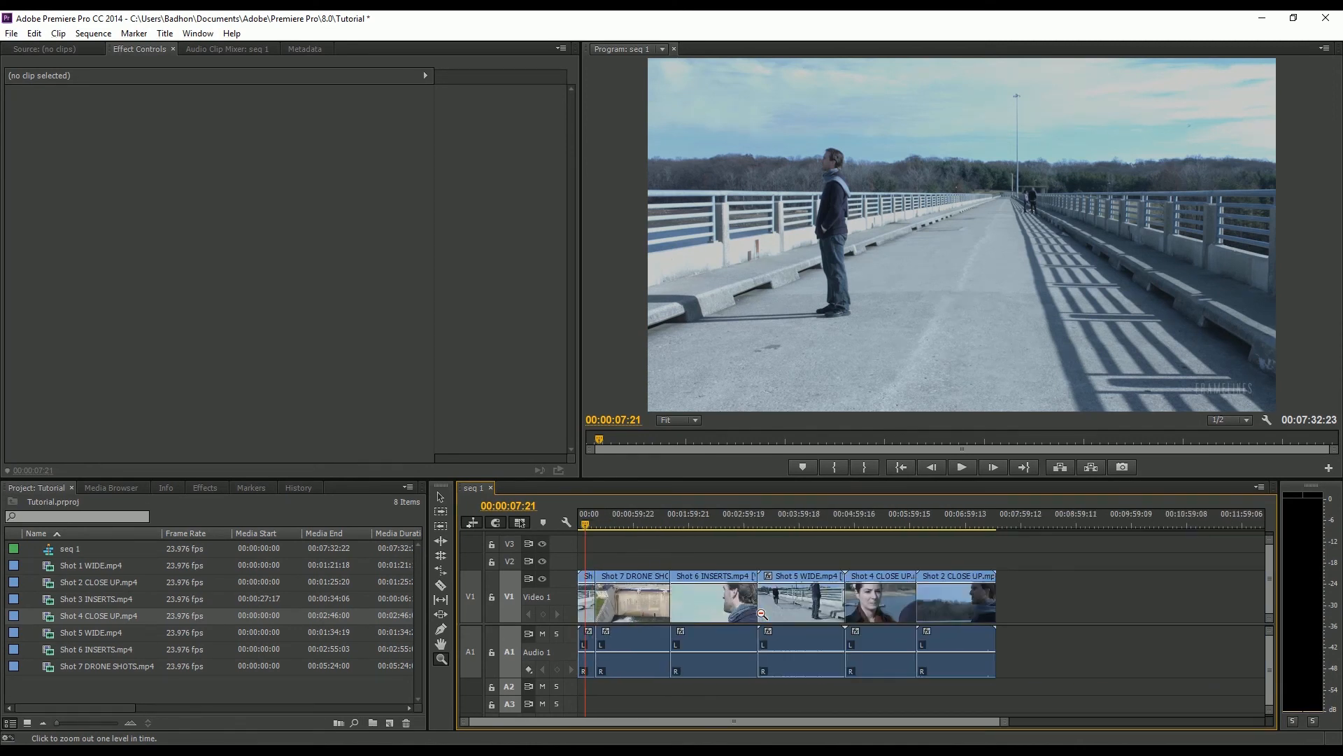
click(696, 609)
click(695, 609)
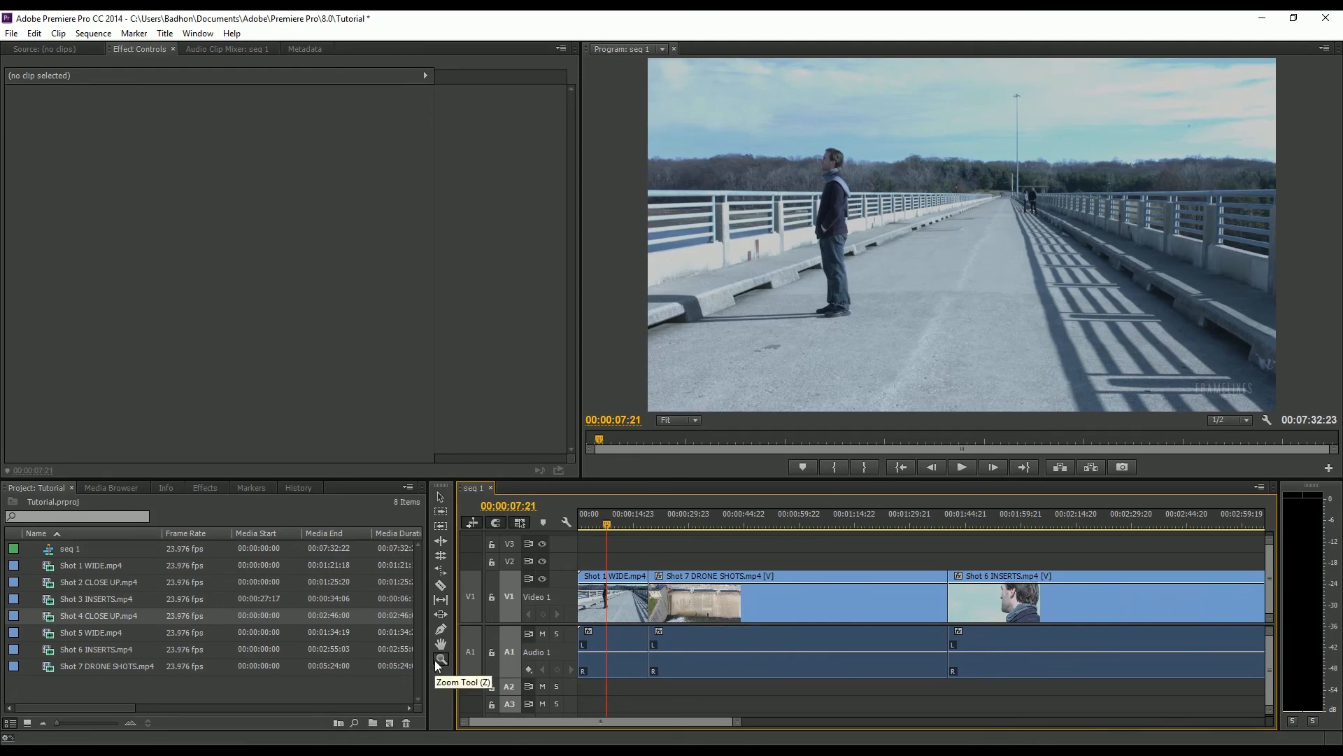
click(441, 499)
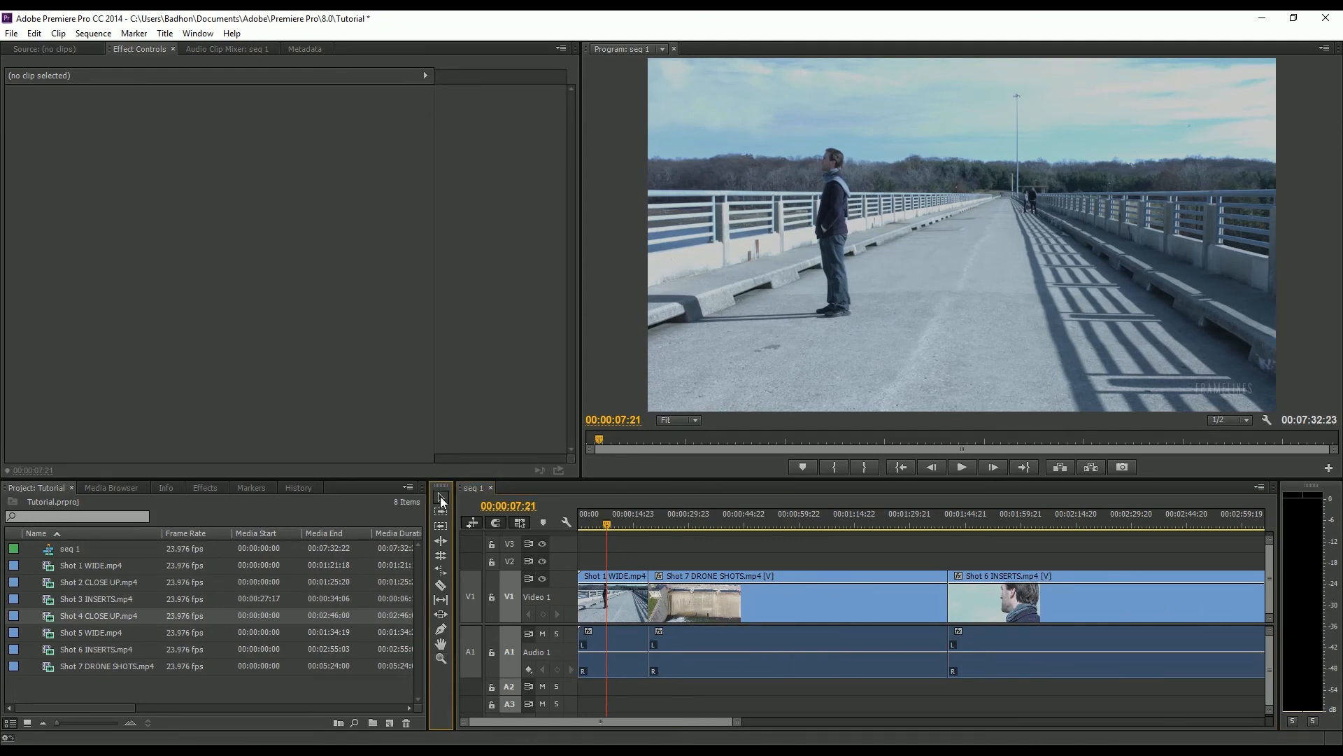